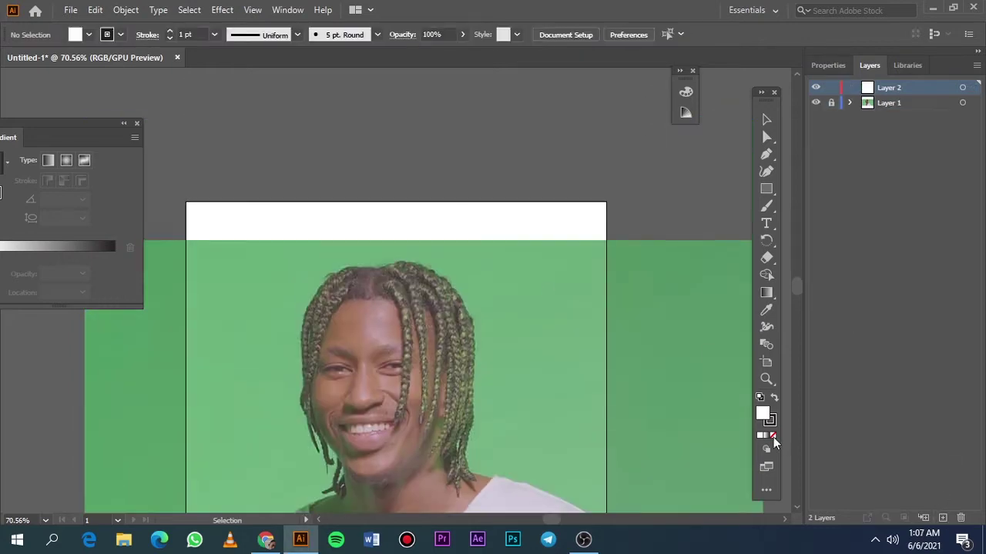
# - Draw a solid black ellipse on the new layer
pyautogui.doubleClick(763, 414)
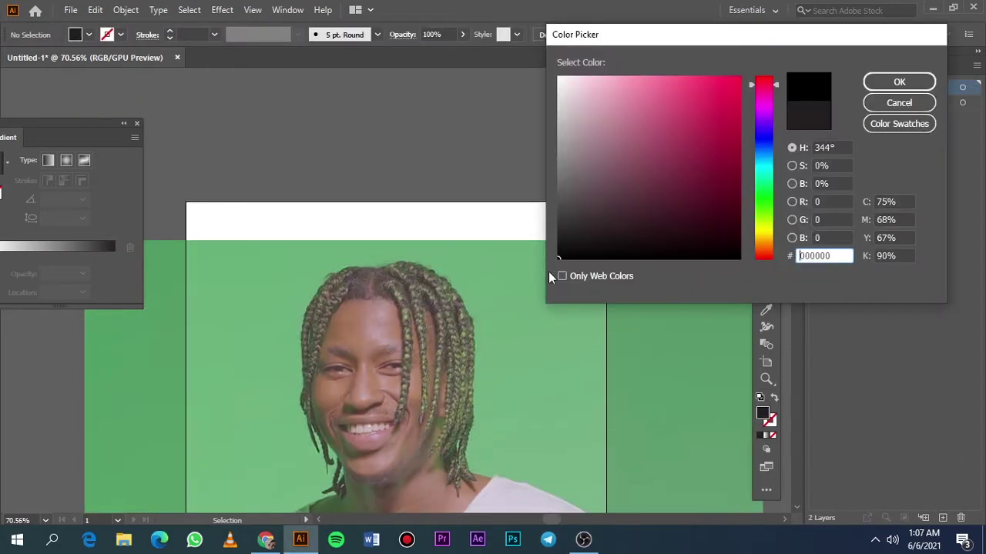
pyautogui.click(902, 79)
pyautogui.press('l')
pyautogui.moveTo(188, 182); pyautogui.dragTo(608, 185)
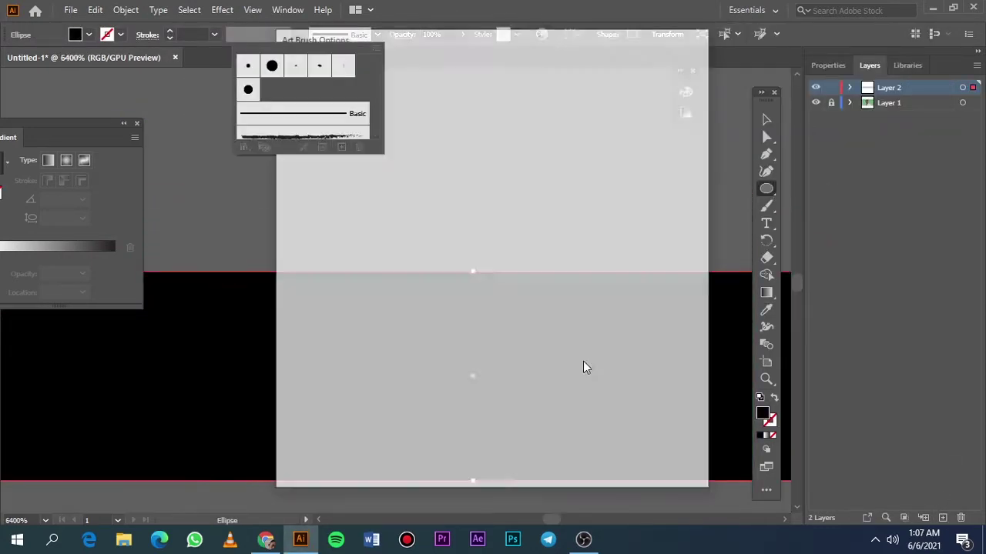
pyautogui.click(583, 361)
pyautogui.click(524, 294)
# - Try a test brush stroke on the face photo, then undo it
pyautogui.click(767, 206)
pyautogui.hotkey('ctrl', '0')
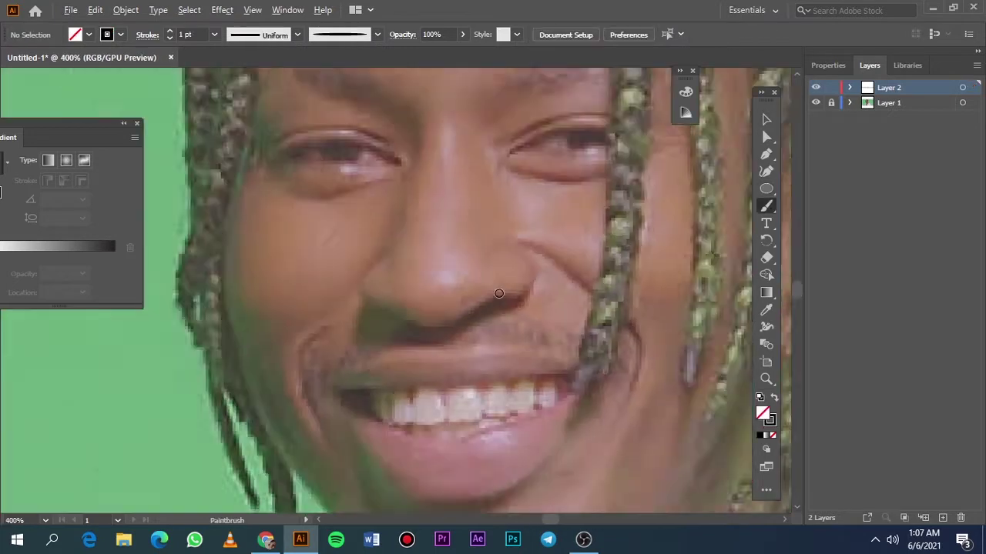
pyautogui.moveTo(349, 317)
pyautogui.mouseDown()
pyautogui.moveTo(567, 238)
pyautogui.moveTo(409, 320)
pyautogui.mouseUp()
pyautogui.hotkey('ctrl', 'z')
# - Turn the black ellipse into a new art brush and arm the Paintbrush with it
pyautogui.scroll(5, 550, 208)
pyautogui.press('v')
pyautogui.click(377, 34)
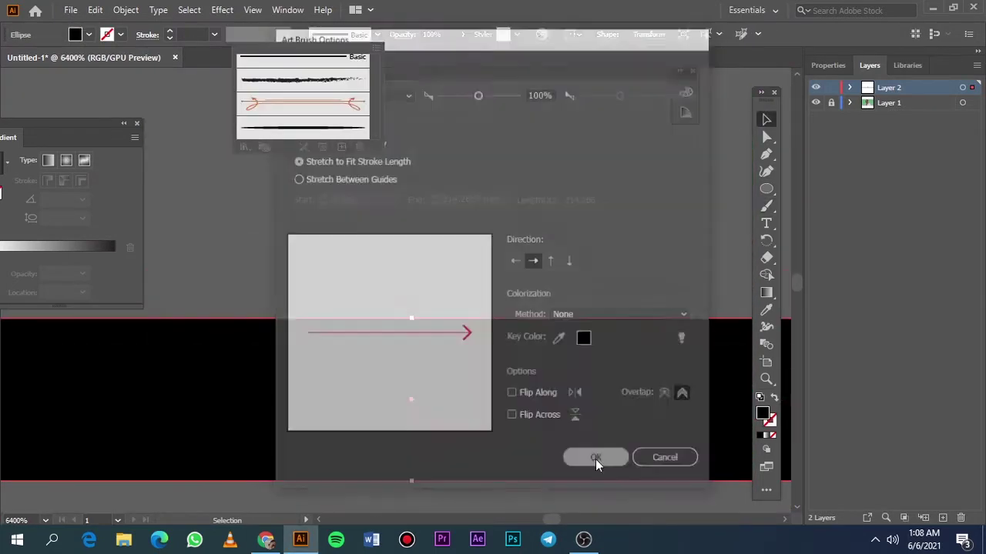
pyautogui.click(596, 459)
pyautogui.press('b')
pyautogui.hotkey('ctrl', '0')
# - Ink the lower edge of the teeth, discarding a stray stroke between teeth
pyautogui.scroll(1, 379, 274)
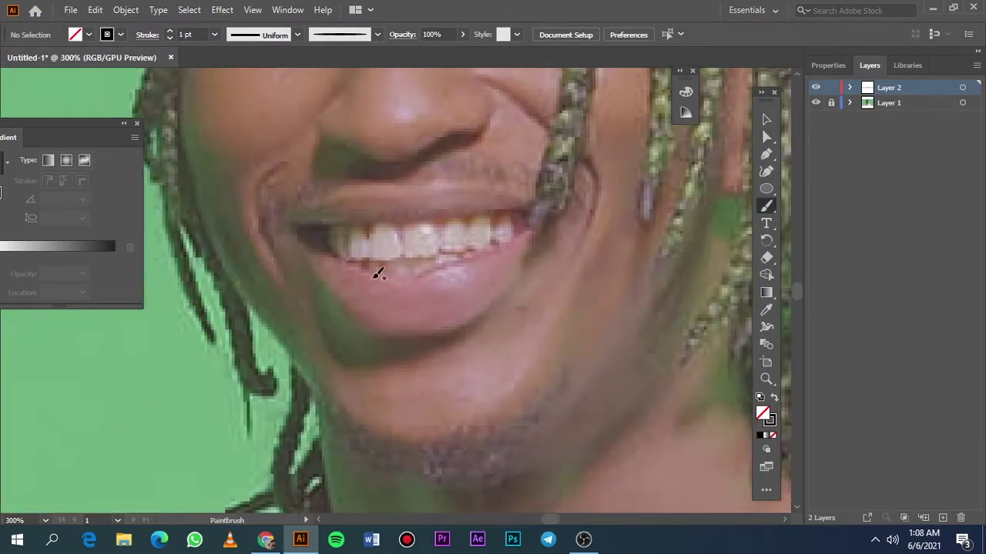
pyautogui.moveTo(341, 235)
pyautogui.mouseDown()
pyautogui.moveTo(466, 245)
pyautogui.moveTo(516, 228)
pyautogui.mouseUp()
pyautogui.hotkey('ctrl', 'z')
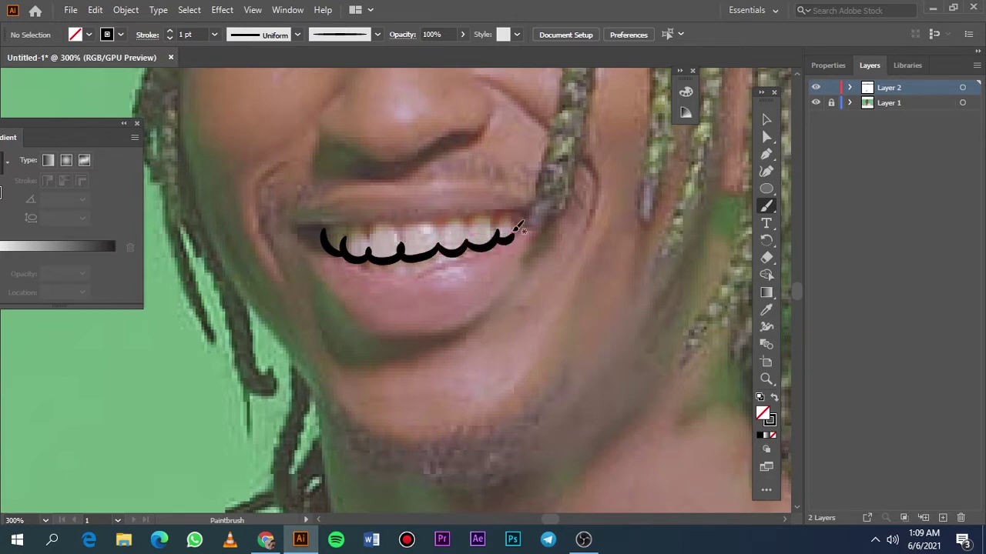
pyautogui.moveTo(428, 273); pyautogui.dragTo(526, 231)
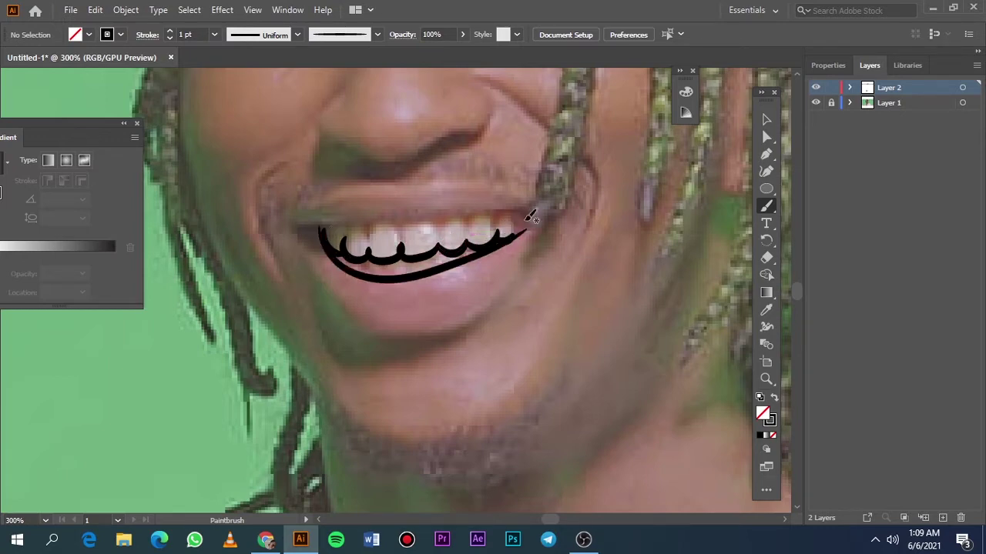
pyautogui.scroll(3, 411, 229)
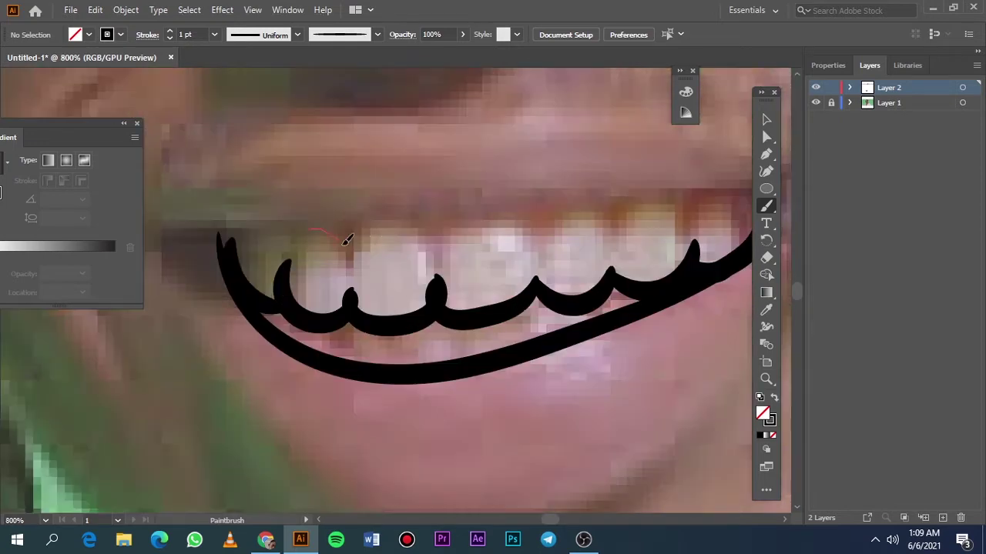
# - At 0.5 pt stroke, draw the V-shaped gaps above the teeth and hide the photo to check them
pyautogui.click(215, 34)
pyautogui.click(235, 65)
pyautogui.moveTo(319, 228); pyautogui.dragTo(534, 220)
pyautogui.press('v')
pyautogui.hotkey('ctrl', '0')
pyautogui.click(816, 103)
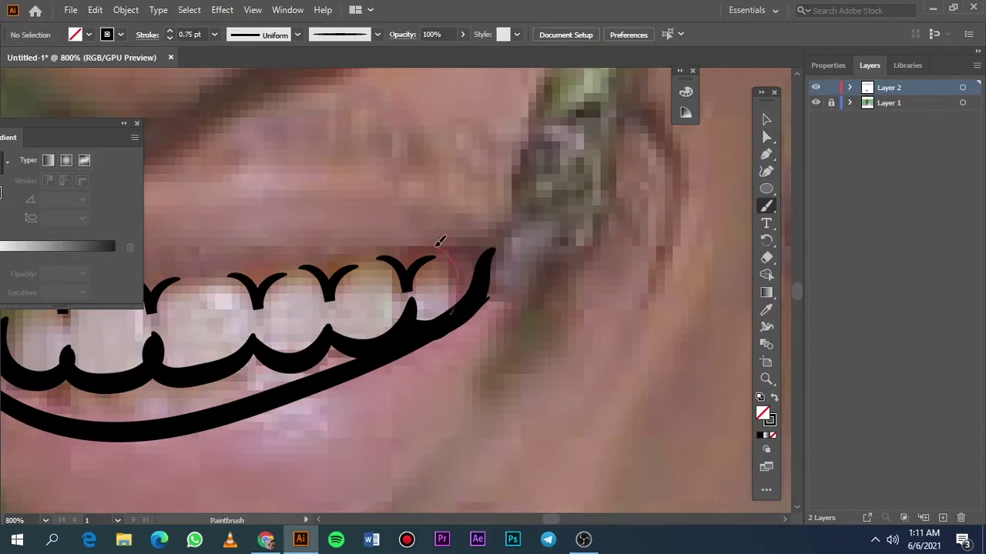
pyautogui.hotkey('ctrl', '-')
pyautogui.hotkey('ctrl', '-')
# - At 1 pt stroke, ink the top of the teeth out to the mouth corner
pyautogui.moveTo(301, 286); pyautogui.dragTo(416, 289)
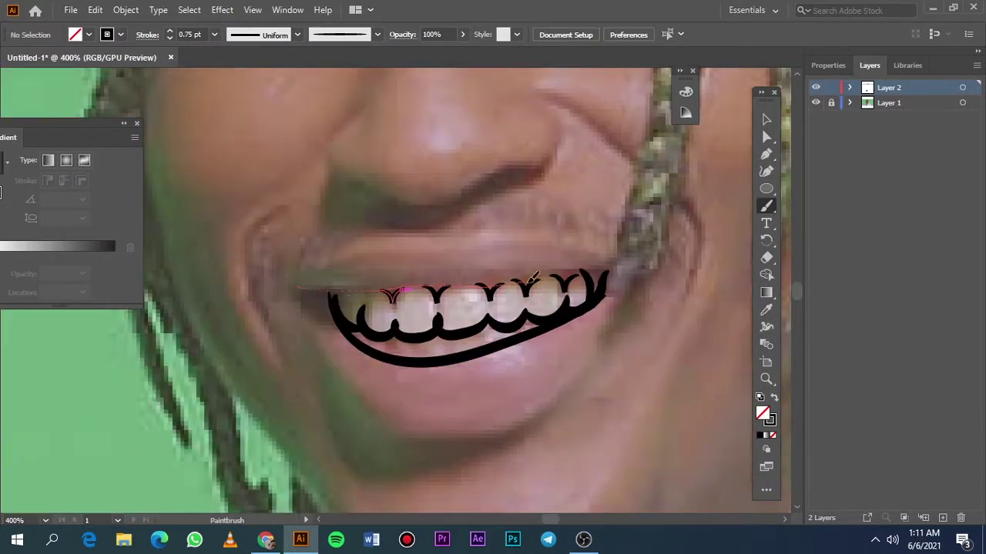
pyautogui.hotkey('ctrl', 'z')
pyautogui.click(214, 34)
pyautogui.click(231, 113)
pyautogui.moveTo(344, 285); pyautogui.dragTo(319, 282)
pyautogui.moveTo(452, 281); pyautogui.dragTo(301, 281)
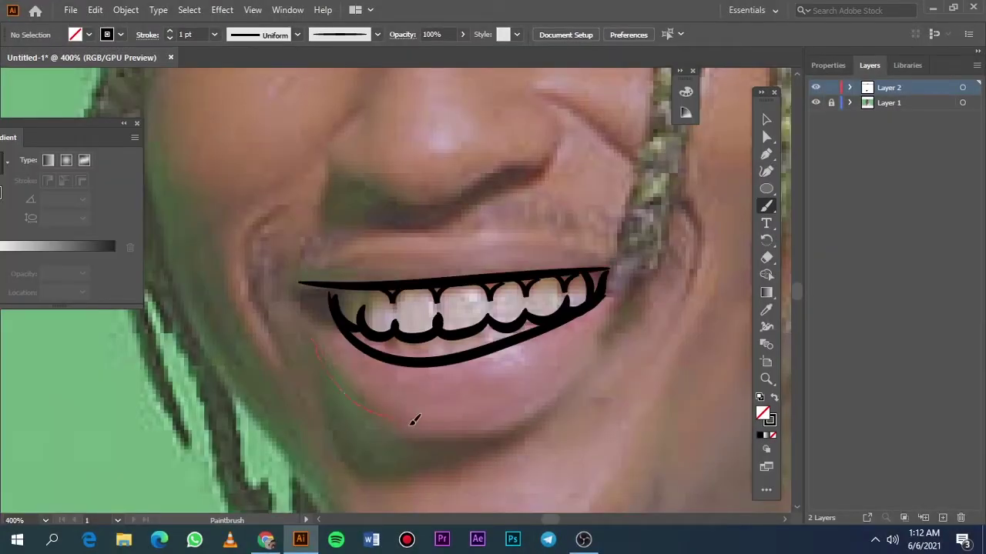
# - Ink the lower lip up to the right corner and the upper lip outline
pyautogui.moveTo(414, 420)
pyautogui.mouseDown()
pyautogui.moveTo(631, 293)
pyautogui.moveTo(382, 438)
pyautogui.mouseUp()
pyautogui.hotkey('ctrl', 'z')
pyautogui.moveTo(553, 399); pyautogui.dragTo(616, 298)
pyautogui.moveTo(458, 244)
pyautogui.mouseDown()
pyautogui.moveTo(301, 281)
pyautogui.moveTo(309, 327)
pyautogui.mouseUp()
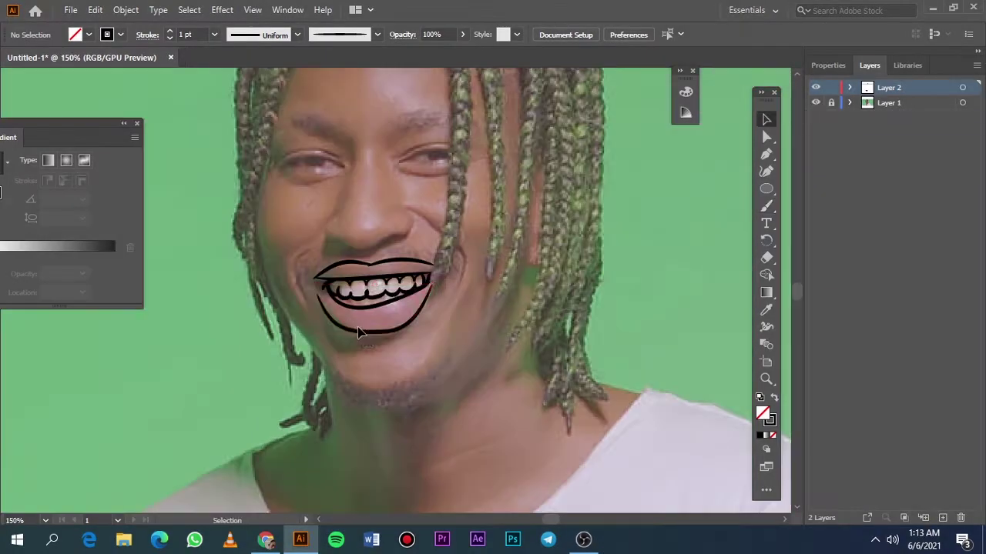
pyautogui.moveTo(385, 329); pyautogui.dragTo(443, 281)
# - Outline one side and the underside of the nose over the photo
pyautogui.click(815, 102)
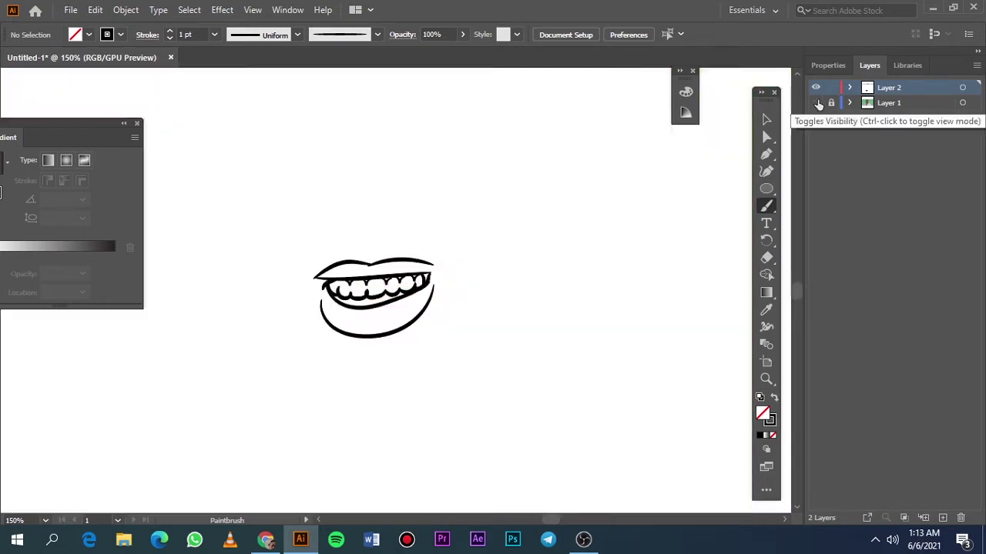
pyautogui.click(815, 102)
pyautogui.scroll(3, 207, 251)
pyautogui.scroll(-3, 206, 252)
pyautogui.scroll(2, 292, 259)
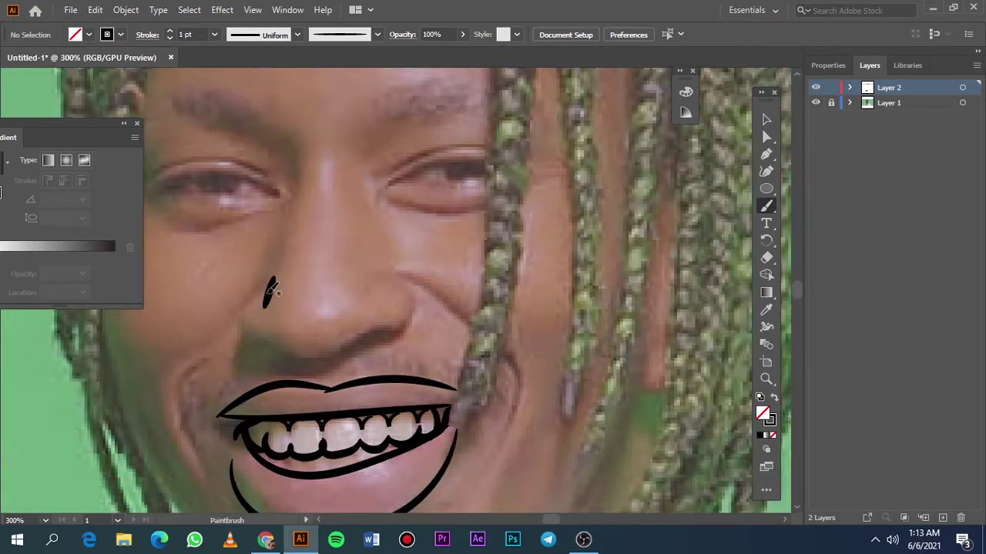
pyautogui.moveTo(250, 330); pyautogui.dragTo(274, 340)
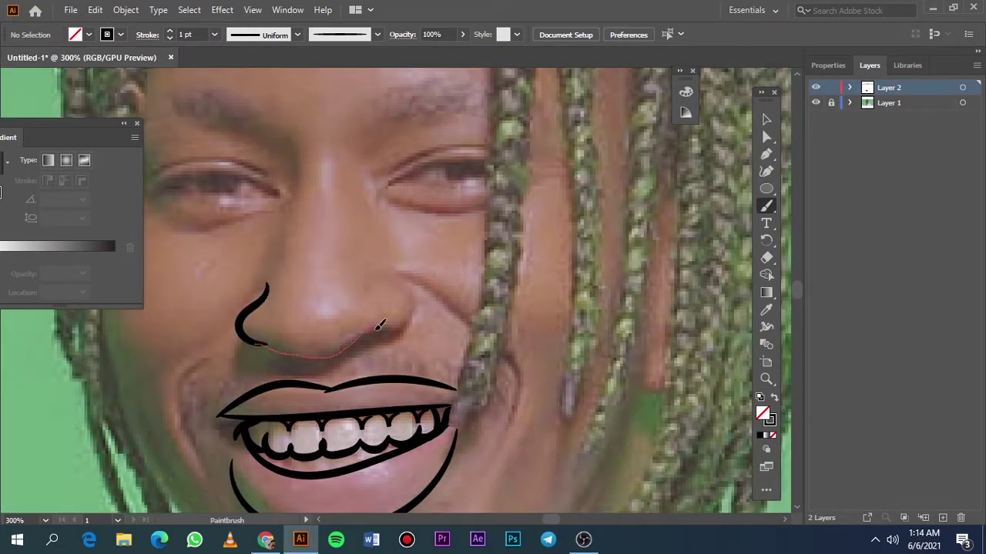
pyautogui.moveTo(379, 327); pyautogui.dragTo(385, 275)
# - Outline the other nostril with a 0.75 pt stroke
pyautogui.click(214, 34)
pyautogui.click(227, 82)
pyautogui.moveTo(262, 345); pyautogui.dragTo(270, 291)
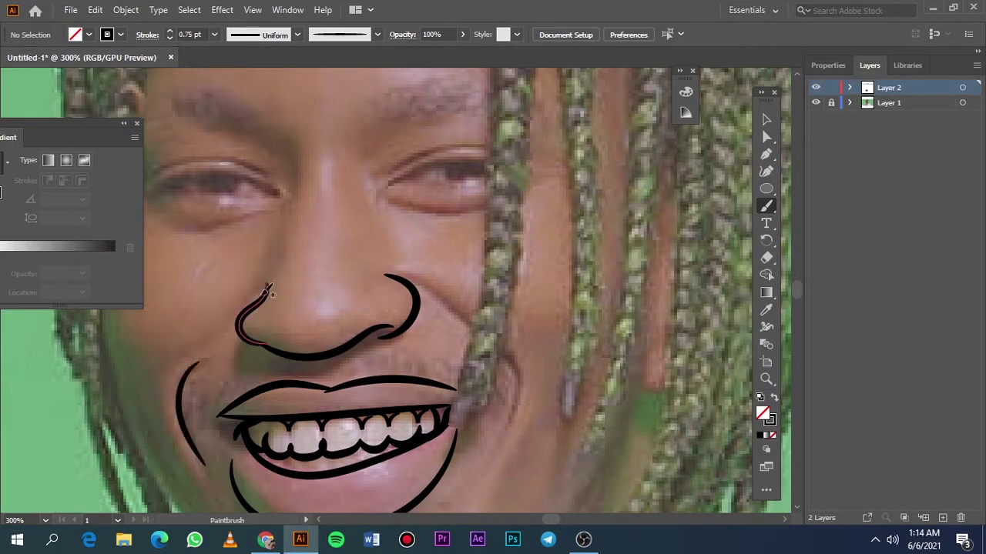
pyautogui.scroll(-2, 441, 289)
pyautogui.scroll(-5, 385, 277)
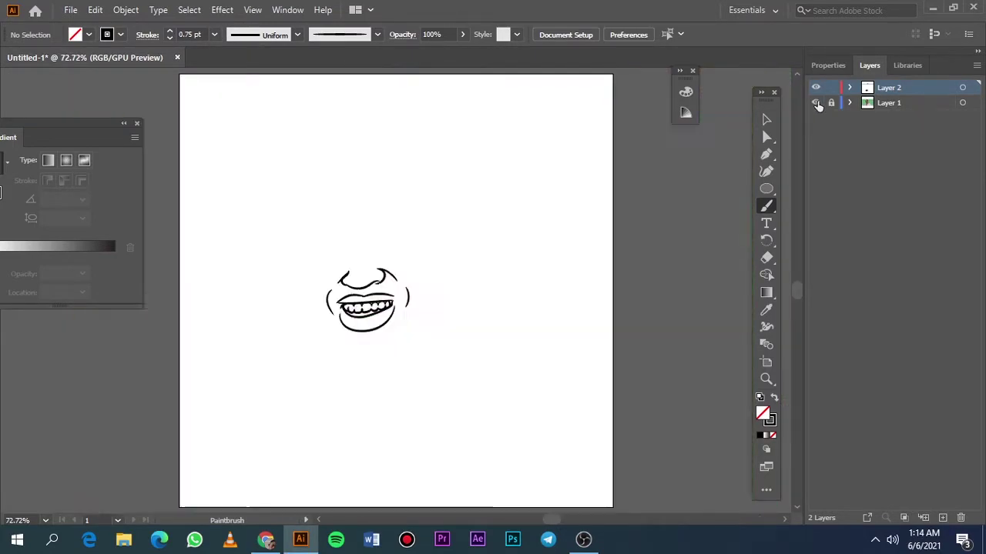
pyautogui.scroll(8, 344, 274)
pyautogui.scroll(3, 344, 273)
# - Ink the left eye's inner corner, upper eyelid at 1 pt, and crease arcs above it
pyautogui.moveTo(338, 335); pyautogui.dragTo(363, 326)
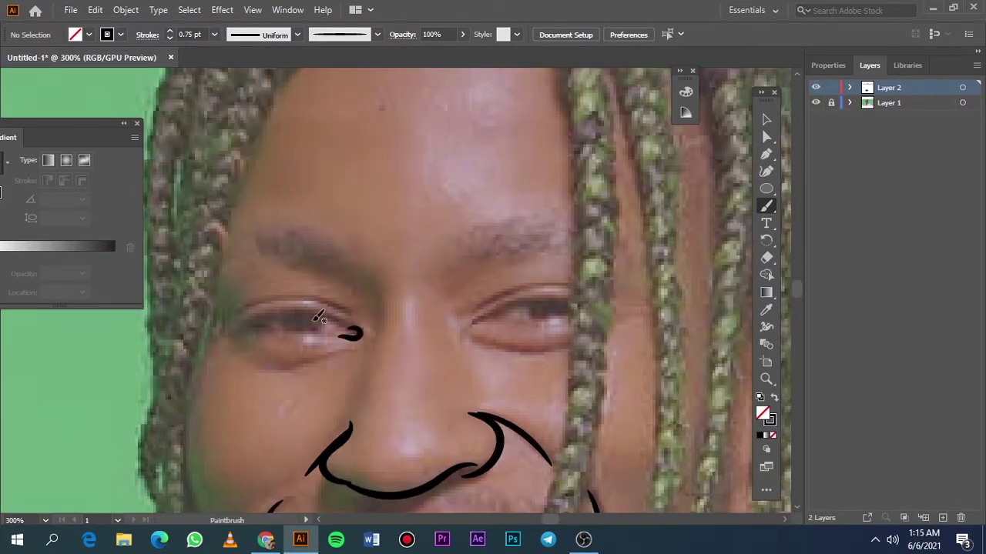
pyautogui.press(']')
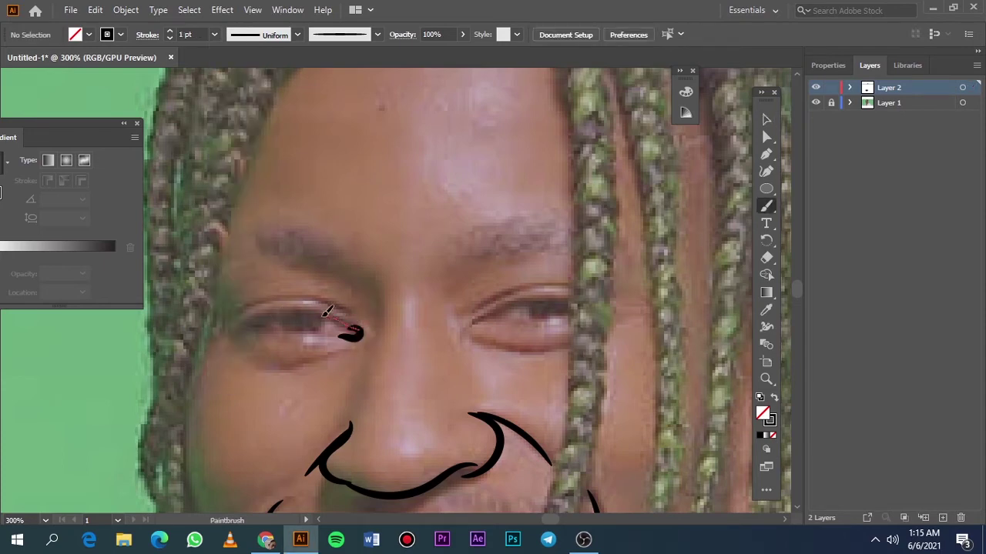
pyautogui.moveTo(262, 317)
pyautogui.mouseDown()
pyautogui.moveTo(352, 326)
pyautogui.moveTo(345, 339)
pyautogui.moveTo(193, 340)
pyautogui.mouseUp()
pyautogui.scroll(1, 352, 328)
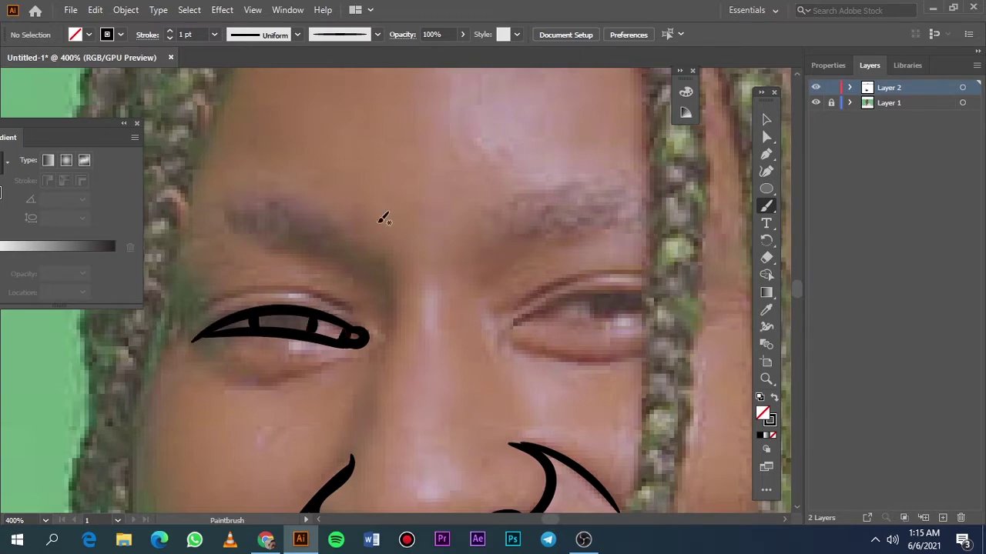
pyautogui.moveTo(237, 296)
pyautogui.mouseDown()
pyautogui.moveTo(339, 310)
pyautogui.moveTo(205, 313)
pyautogui.mouseUp()
# - Draw two thin 0.5 pt lines under the left eye
pyautogui.press('[')
pyautogui.moveTo(223, 388); pyautogui.dragTo(262, 385)
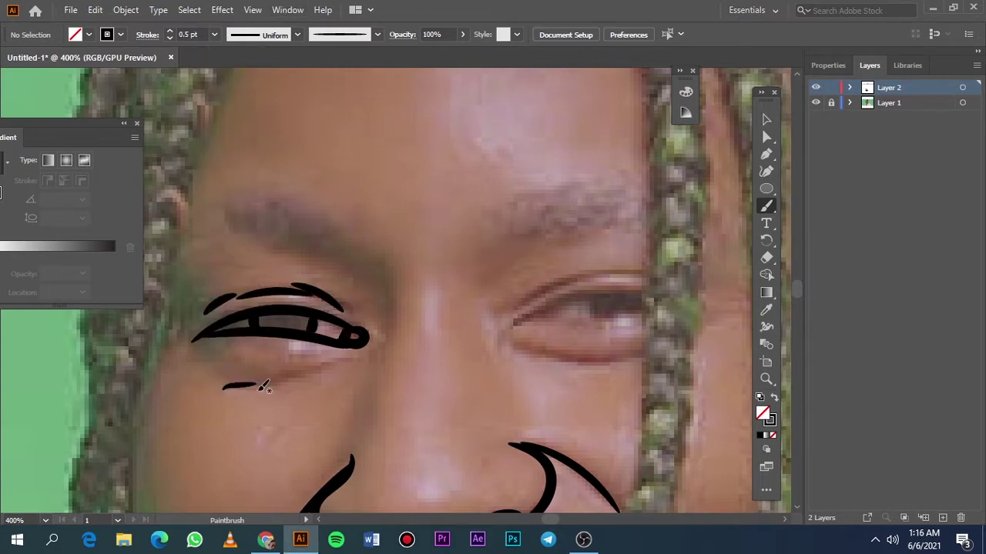
pyautogui.moveTo(340, 358); pyautogui.dragTo(277, 382)
pyautogui.hotkey('ctrl', '0')
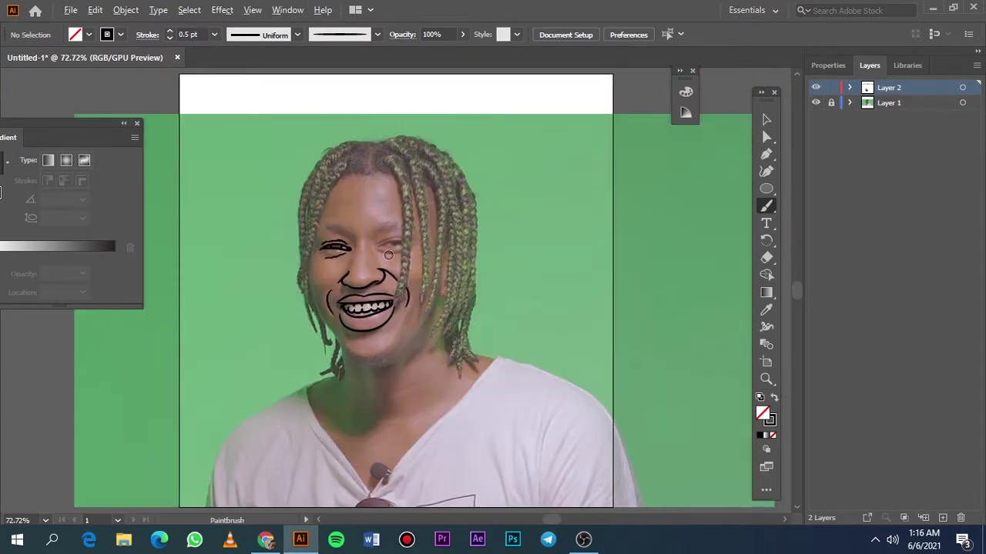
# - At 1 pt, ink the right eye's upper lid, lower lid and iris
pyautogui.press(']')
pyautogui.scroll(5, 389, 255)
pyautogui.scroll(1, 448, 190)
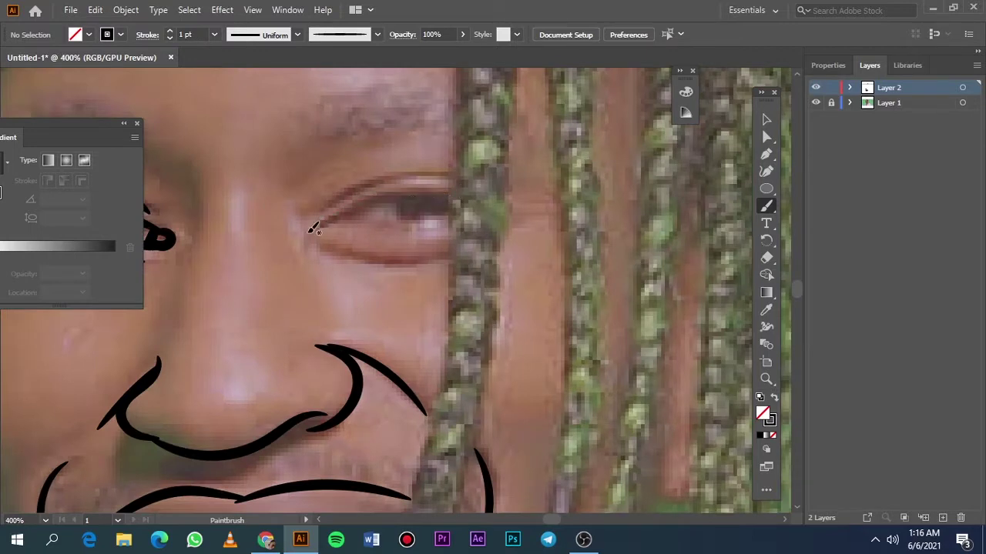
pyautogui.moveTo(320, 224); pyautogui.dragTo(462, 191)
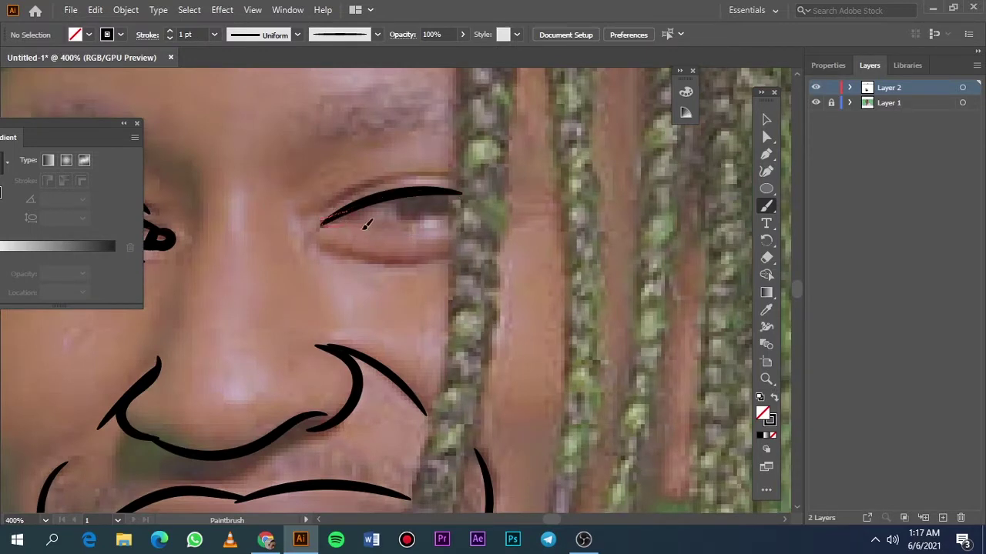
pyautogui.moveTo(319, 224); pyautogui.dragTo(459, 230)
pyautogui.moveTo(401, 198)
pyautogui.mouseDown()
pyautogui.moveTo(396, 228)
pyautogui.moveTo(462, 187)
pyautogui.moveTo(525, 188)
pyautogui.mouseUp()
# - Add crease lines around the right eye and beside the left eye's inner corner
pyautogui.press('v')
pyautogui.click(192, 219)
pyautogui.click(260, 210)
pyautogui.press('b')
pyautogui.moveTo(380, 263); pyautogui.dragTo(419, 271)
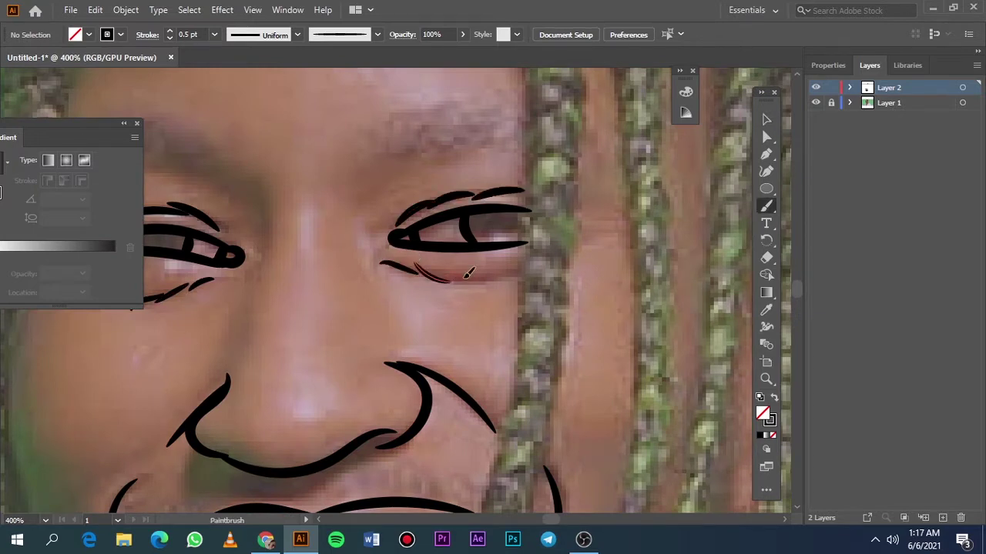
pyautogui.moveTo(264, 222); pyautogui.dragTo(258, 264)
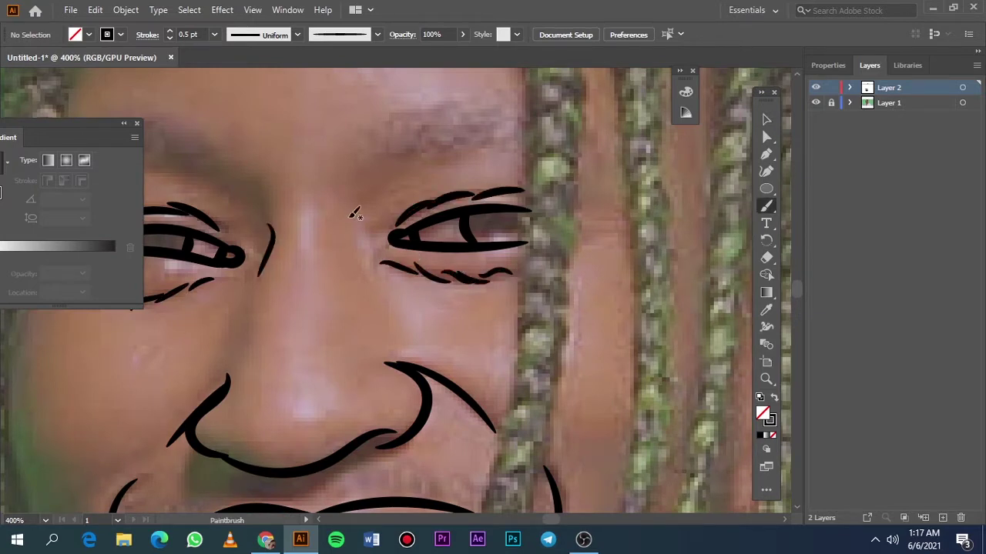
# - Ink the outline of the left cheek
pyautogui.hotkey('ctrl', '0')
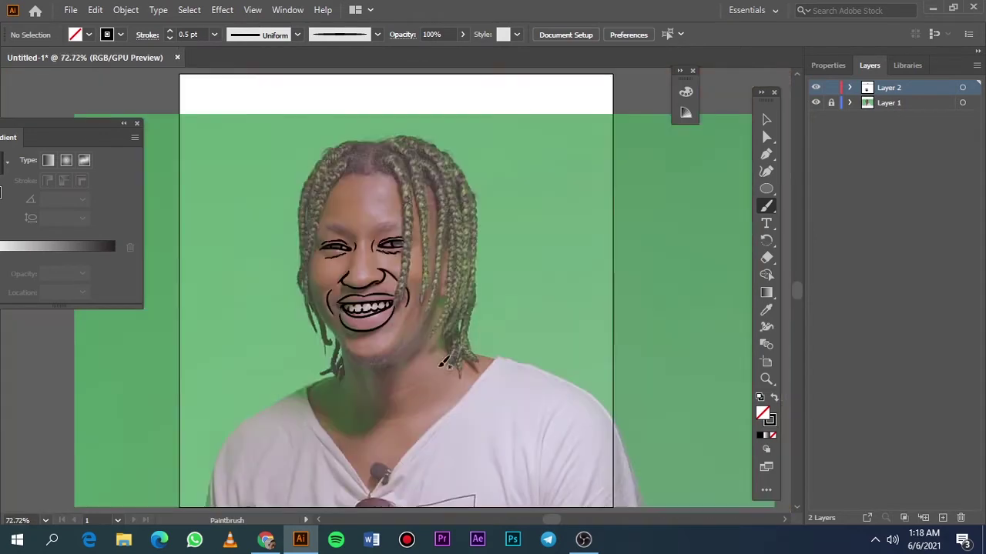
pyautogui.hotkey('ctrl', '1')
pyautogui.hotkey('ctrl', '+')
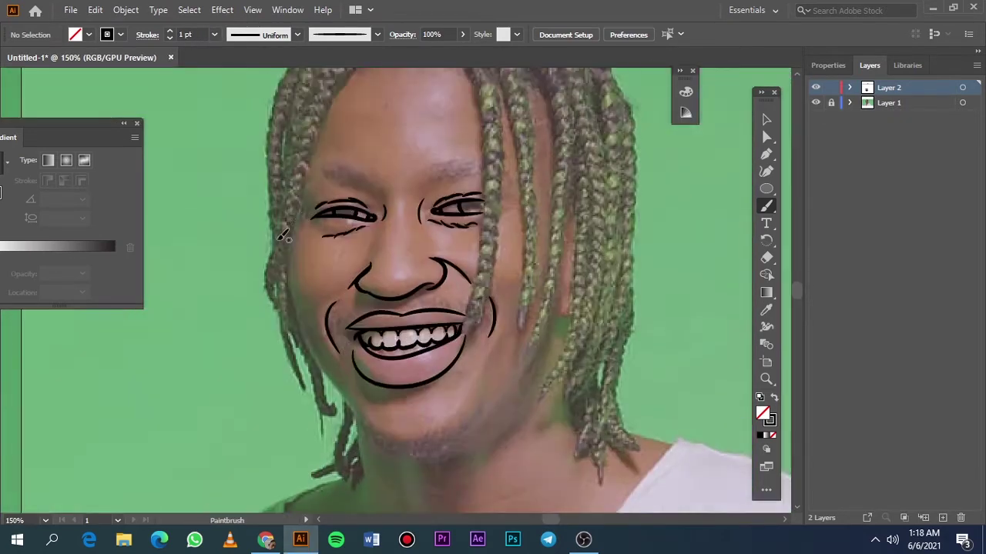
pyautogui.scroll(-1, 295, 225)
pyautogui.moveTo(303, 198)
pyautogui.mouseDown()
pyautogui.moveTo(300, 294)
pyautogui.moveTo(363, 416)
pyautogui.mouseUp()
pyautogui.scroll(3, 308, 297)
pyautogui.scroll(1, 305, 293)
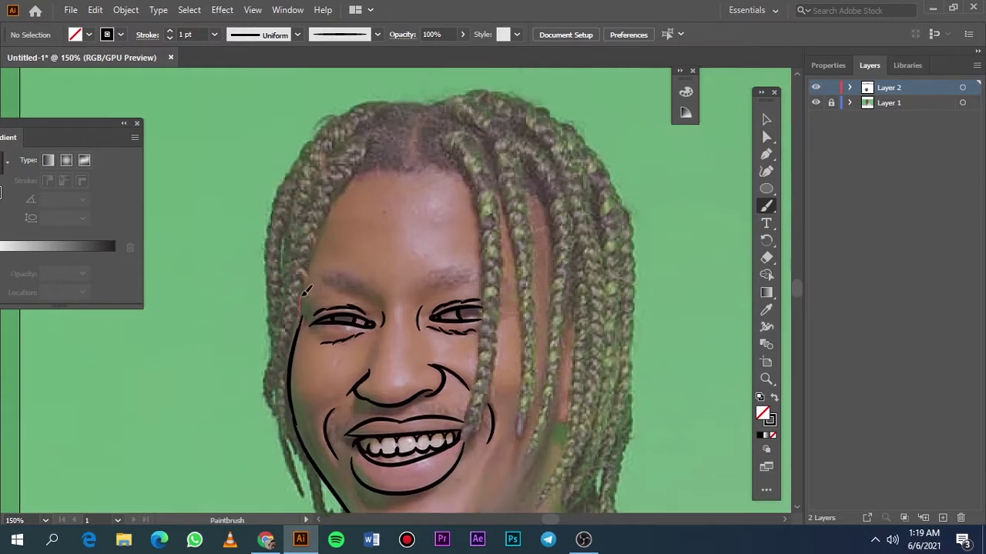
pyautogui.scroll(-5, 306, 293)
pyautogui.scroll(-2, 306, 293)
# - Ink the chin and the jaw line down toward the neck
pyautogui.hotkey('ctrl', '+')
pyautogui.scroll(5, 597, 175)
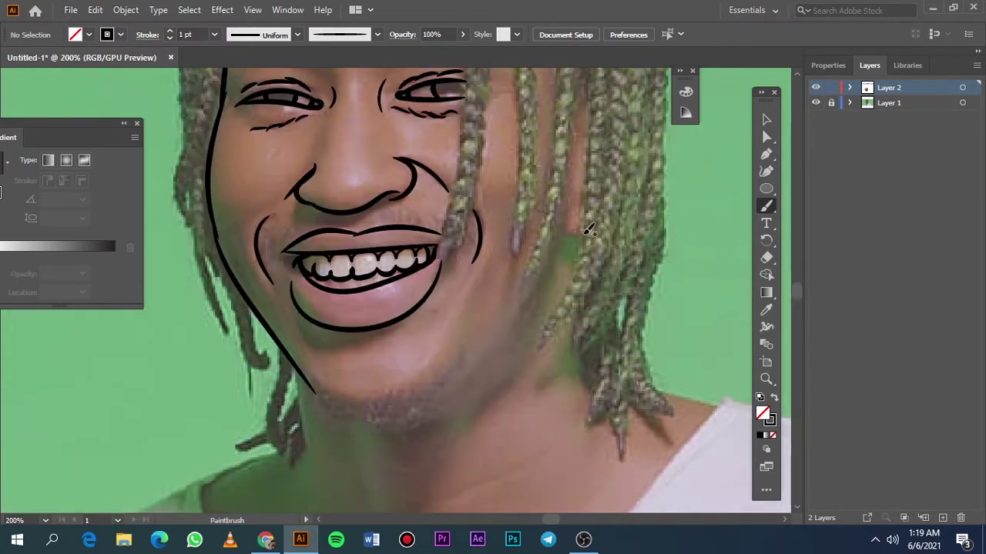
pyautogui.moveTo(582, 233); pyautogui.dragTo(515, 322)
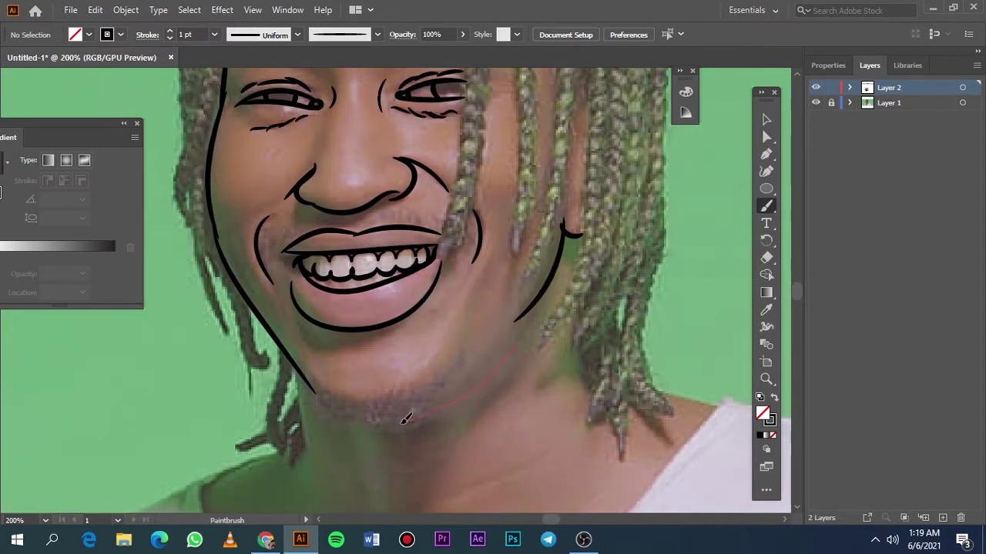
pyautogui.moveTo(405, 418); pyautogui.dragTo(406, 419)
pyautogui.hotkey('ctrl', '0')
pyautogui.hotkey('ctrl', '+')
pyautogui.hotkey('ctrl', '+')
pyautogui.hotkey('ctrl', '+')
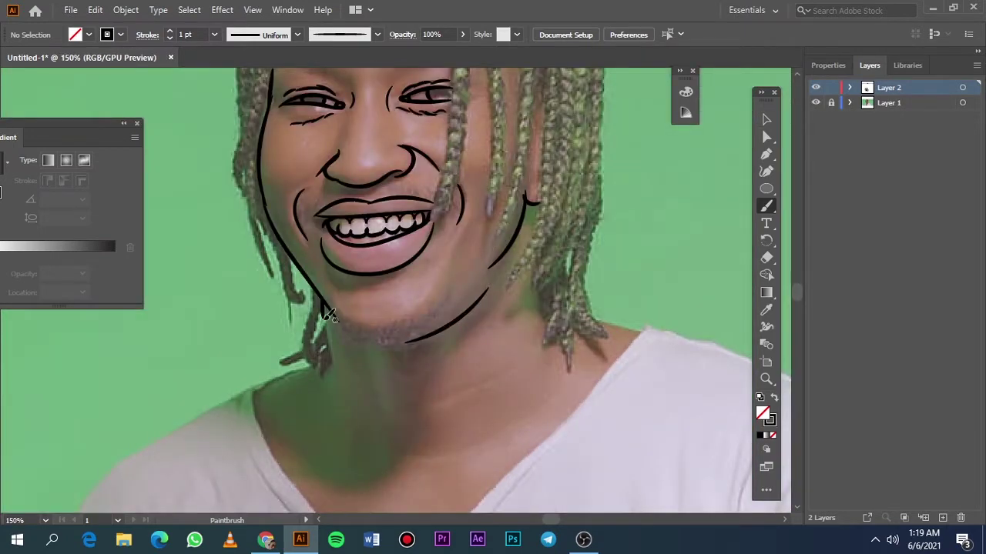
pyautogui.moveTo(339, 389); pyautogui.dragTo(338, 389)
pyautogui.hotkey('ctrl', '+')
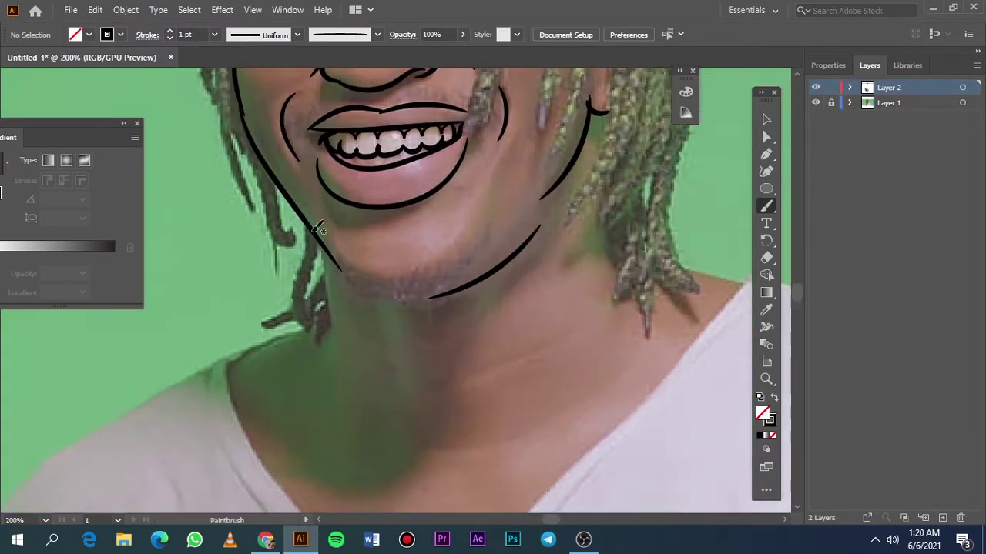
# - Draw the right side of the neck down to a curl, undoing two failed drip strokes
pyautogui.moveTo(321, 353); pyautogui.dragTo(406, 396)
pyautogui.hotkey('ctrl', 'z')
pyautogui.moveTo(607, 152); pyautogui.dragTo(607, 152)
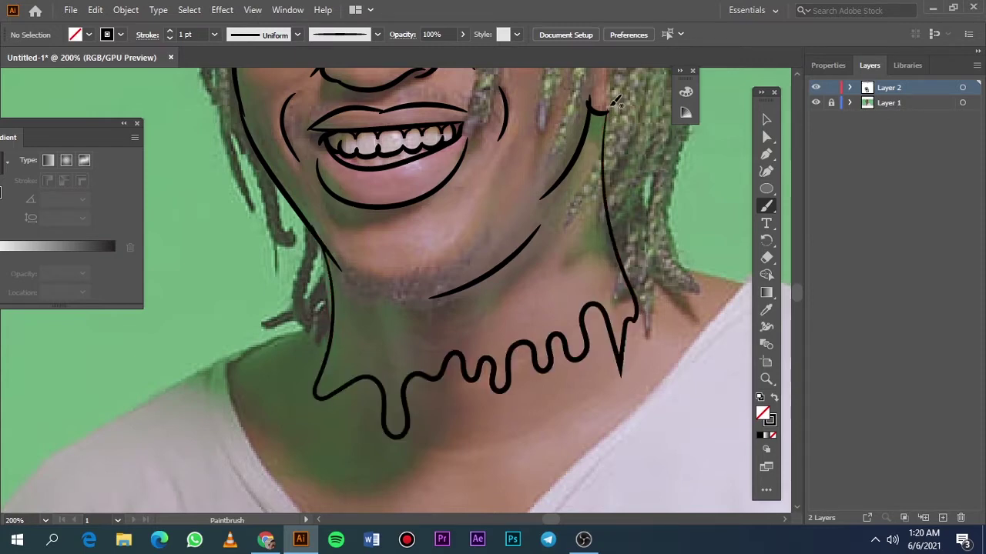
pyautogui.hotkey('ctrl', 'z')
pyautogui.moveTo(610, 104); pyautogui.dragTo(599, 321)
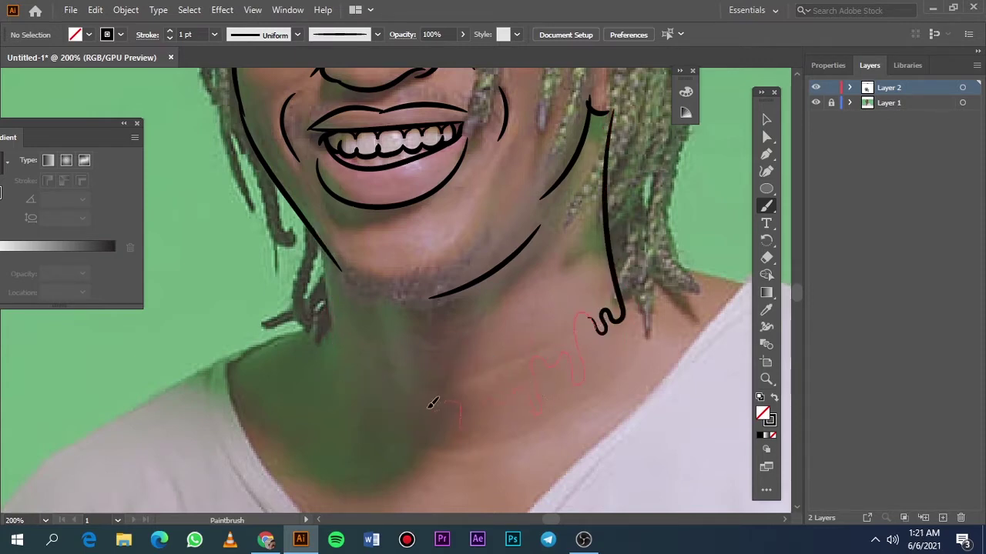
# - Draw the wavy dripping edge across the neck and the drips on its left side
pyautogui.moveTo(432, 403); pyautogui.dragTo(406, 414)
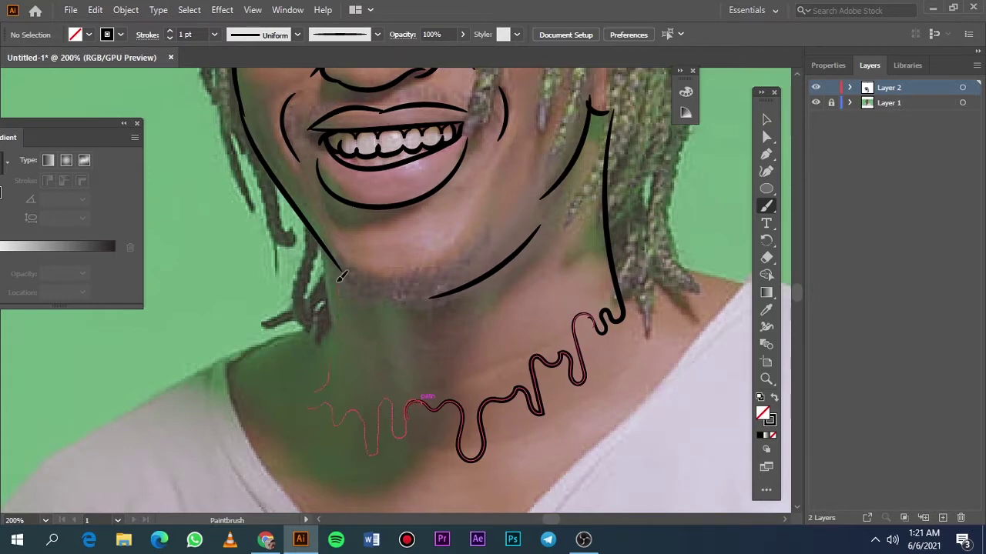
pyautogui.moveTo(341, 276); pyautogui.dragTo(323, 239)
pyautogui.hotkey('ctrl', 'z')
pyautogui.moveTo(413, 438); pyautogui.dragTo(407, 416)
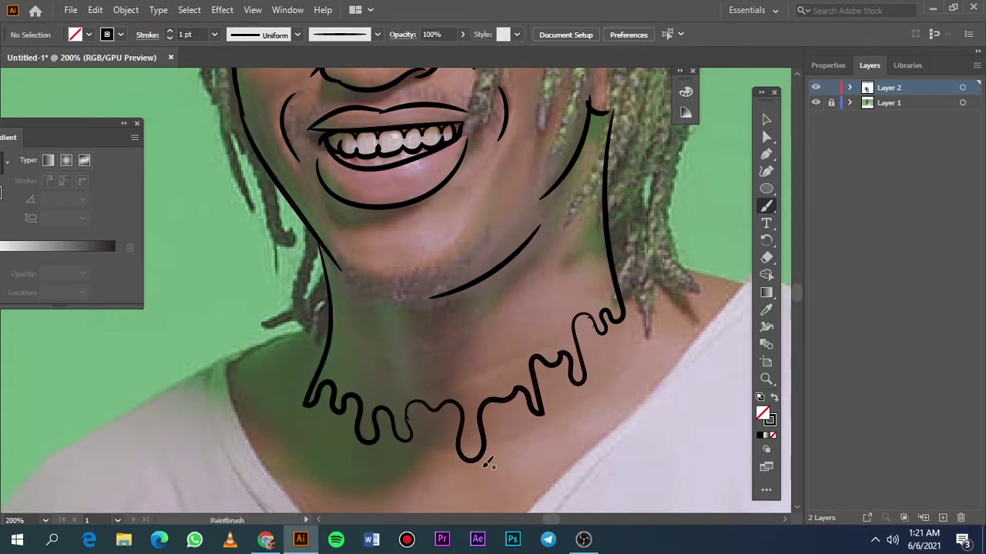
pyautogui.hotkey('ctrl', '0')
pyautogui.click(816, 103)
pyautogui.click(816, 103)
# - Add drips along the right side of the neck and check them without the photo
pyautogui.scroll(3, 347, 339)
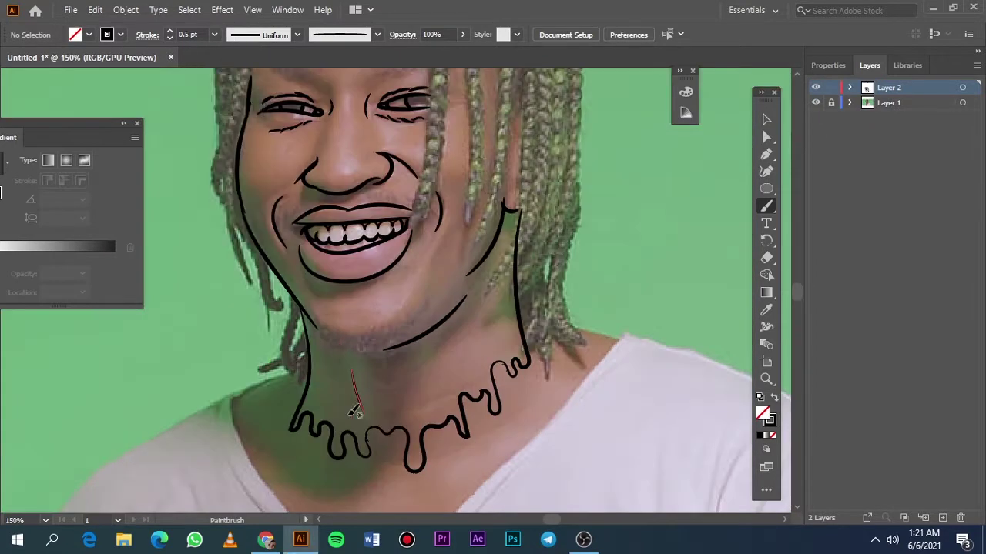
pyautogui.scroll(3, 358, 408)
pyautogui.moveTo(468, 260); pyautogui.dragTo(466, 264)
pyautogui.moveTo(439, 329); pyautogui.dragTo(434, 307)
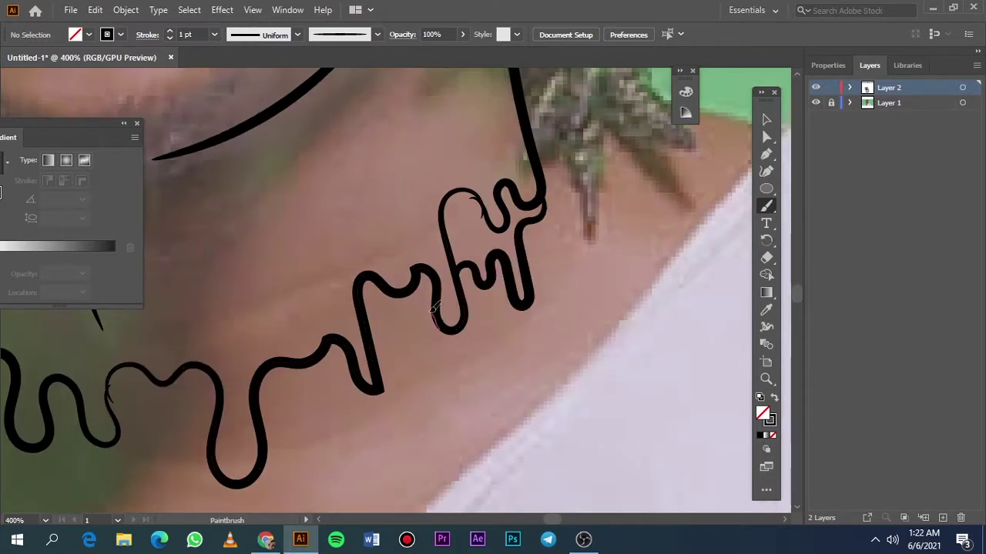
pyautogui.moveTo(377, 352); pyautogui.dragTo(372, 392)
pyautogui.scroll(-5, 298, 452)
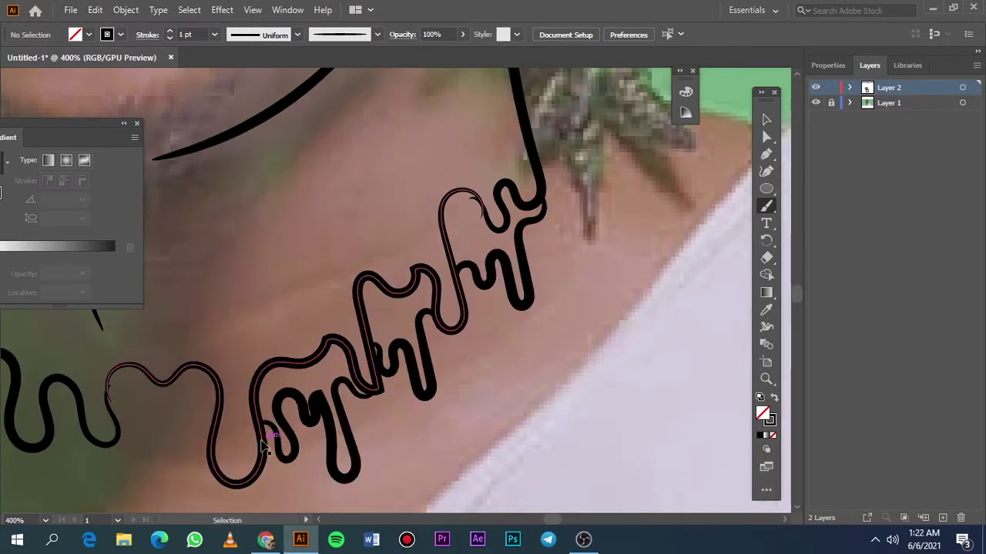
pyautogui.click(816, 102)
pyautogui.click(815, 103)
# - Extend the drips across the middle of the neck to its left end
pyautogui.scroll(2, 366, 428)
pyautogui.scroll(3, 366, 428)
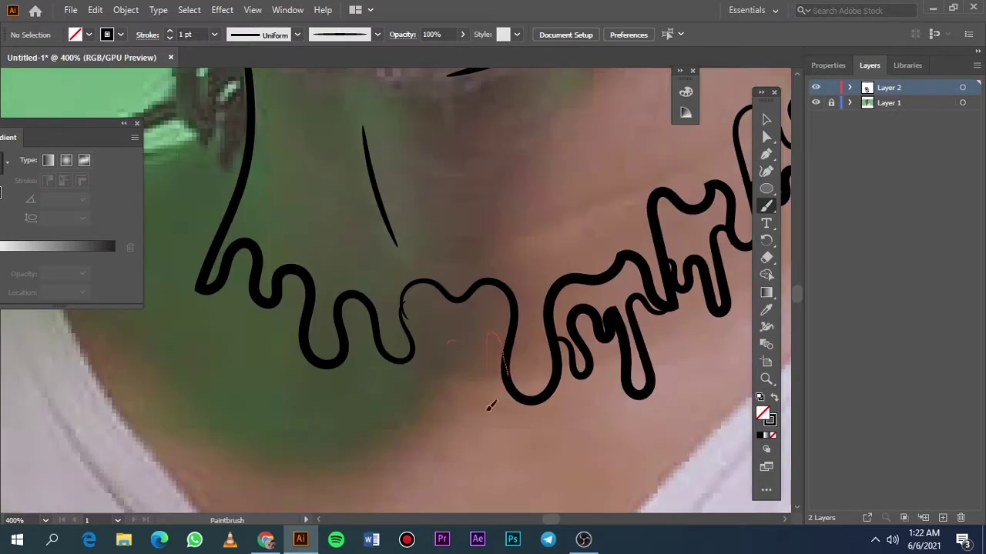
pyautogui.moveTo(355, 415); pyautogui.dragTo(356, 416)
pyautogui.moveTo(306, 343); pyautogui.dragTo(296, 320)
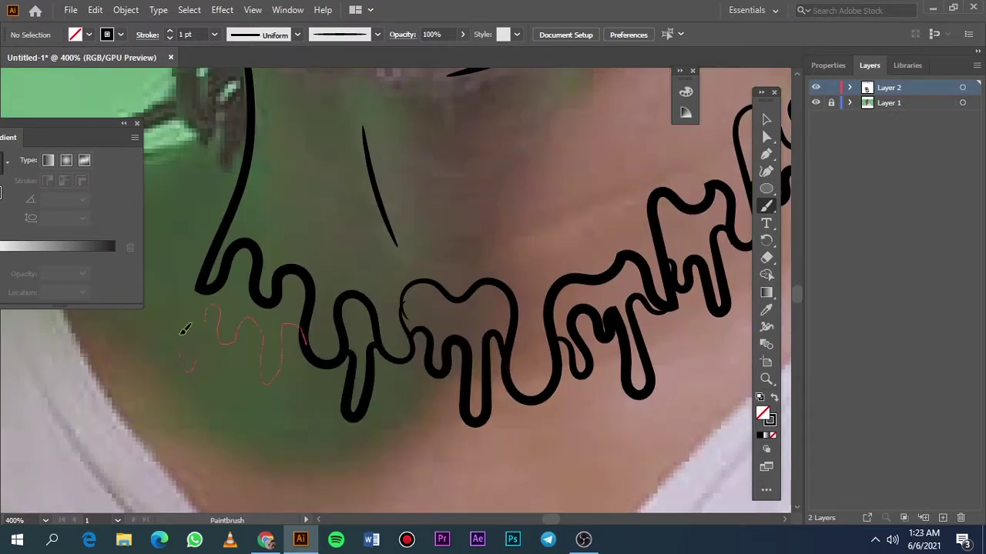
pyautogui.moveTo(185, 329); pyautogui.dragTo(185, 331)
pyautogui.hotkey('ctrl', '0')
pyautogui.click(815, 103)
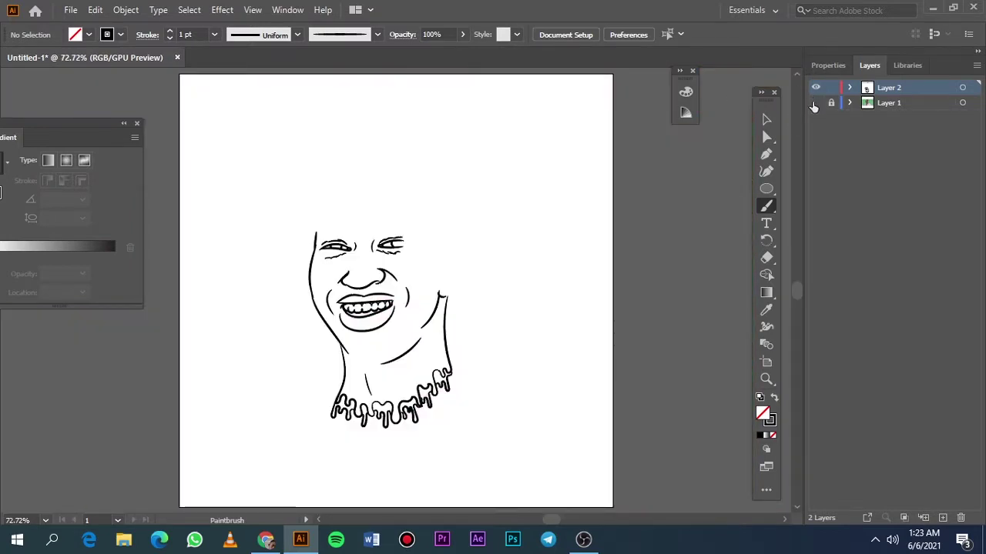
pyautogui.click(815, 102)
# - Outline the braid hanging beside the left side of the neck
pyautogui.scroll(3, 335, 373)
pyautogui.scroll(1, 335, 373)
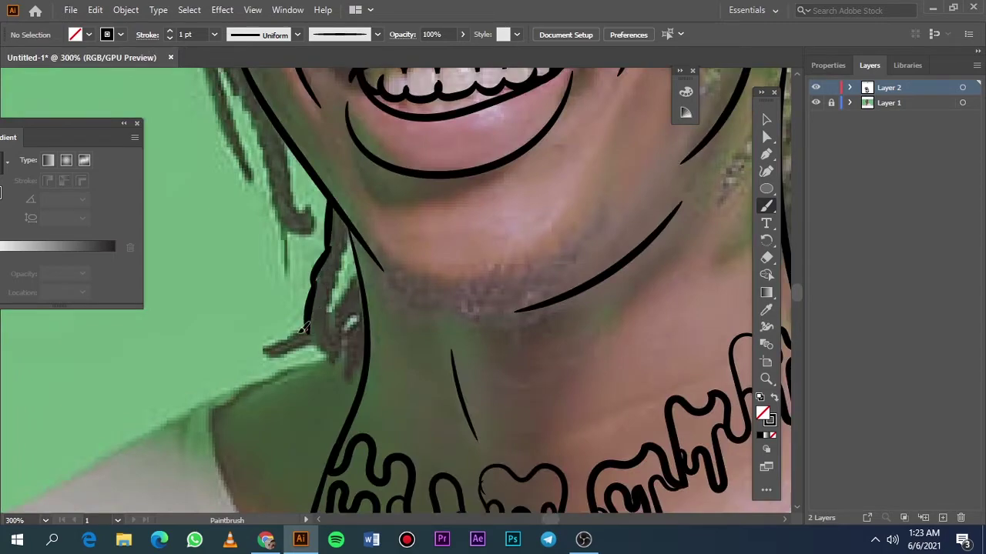
pyautogui.moveTo(303, 329); pyautogui.dragTo(359, 383)
pyautogui.scroll(-2, 359, 383)
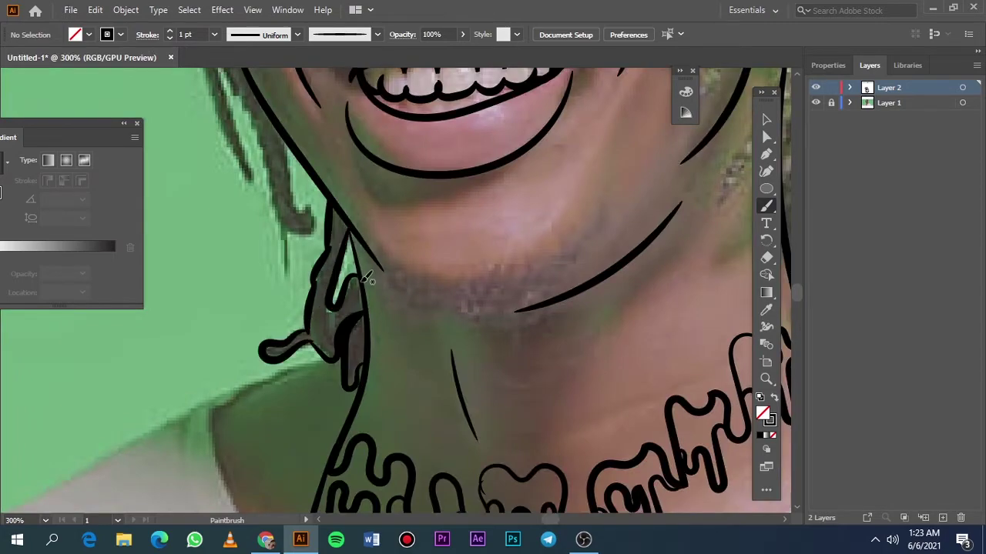
# - Trace the braid from the hair part past the right eye corner down to the lip
pyautogui.hotkey('ctrl', '0')
pyautogui.scroll(2, 359, 158)
pyautogui.scroll(1, 359, 158)
pyautogui.scroll(-2, 359, 158)
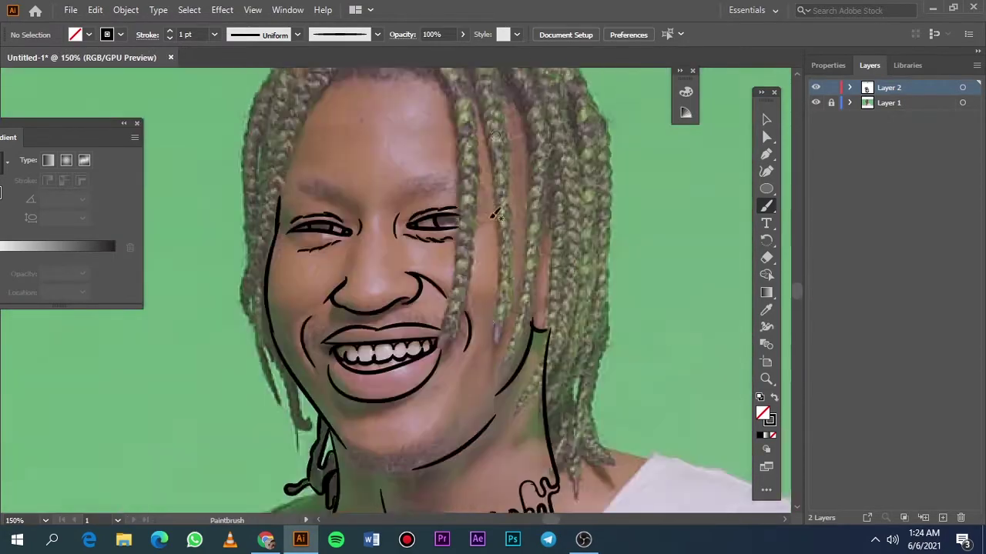
pyautogui.scroll(2, 360, 158)
pyautogui.moveTo(425, 98)
pyautogui.mouseDown()
pyautogui.moveTo(453, 148)
pyautogui.moveTo(457, 226)
pyautogui.mouseUp()
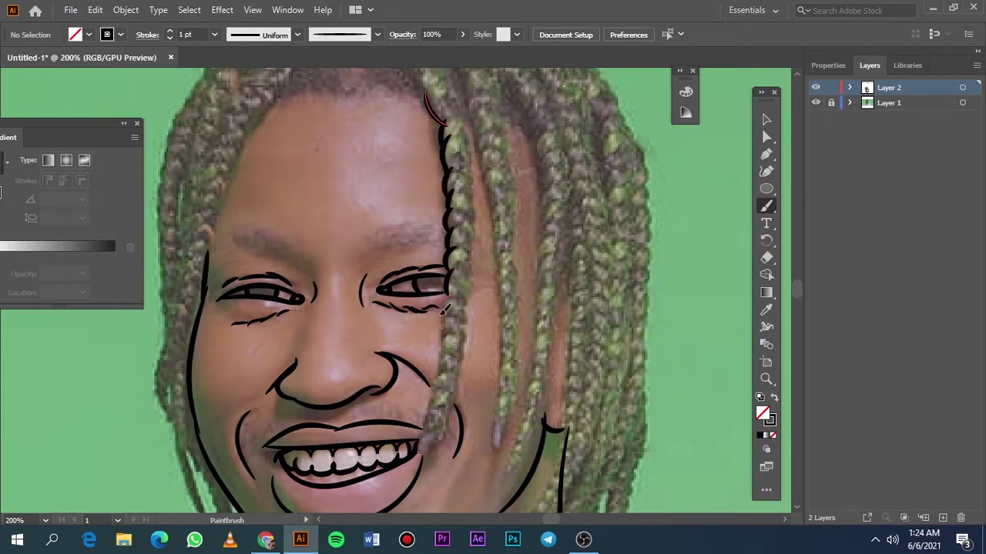
pyautogui.moveTo(445, 308); pyautogui.dragTo(451, 320)
pyautogui.scroll(10, 398, 316)
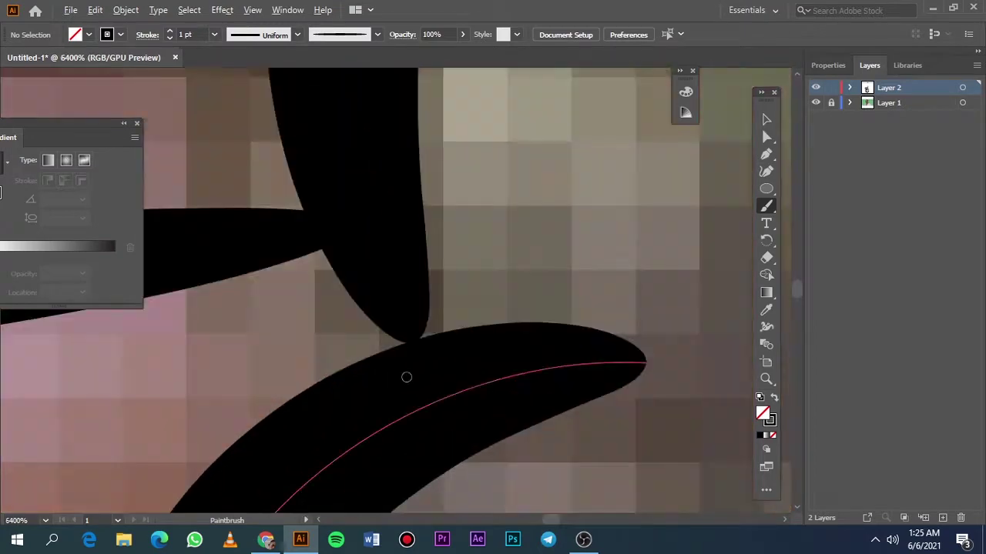
pyautogui.scroll(-10, 407, 377)
pyautogui.moveTo(390, 332)
pyautogui.mouseDown()
pyautogui.moveTo(394, 430)
pyautogui.moveTo(390, 342)
pyautogui.moveTo(433, 143)
pyautogui.mouseUp()
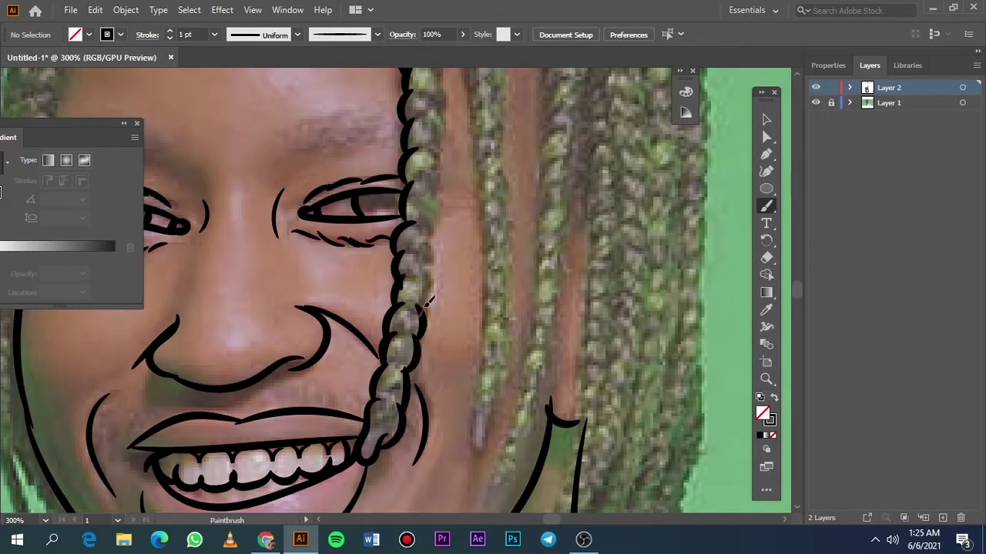
# - Trace the face-crossing braid's edge up to its top loop, then toggle the photo to compare
pyautogui.hotkey('ctrl', '0')
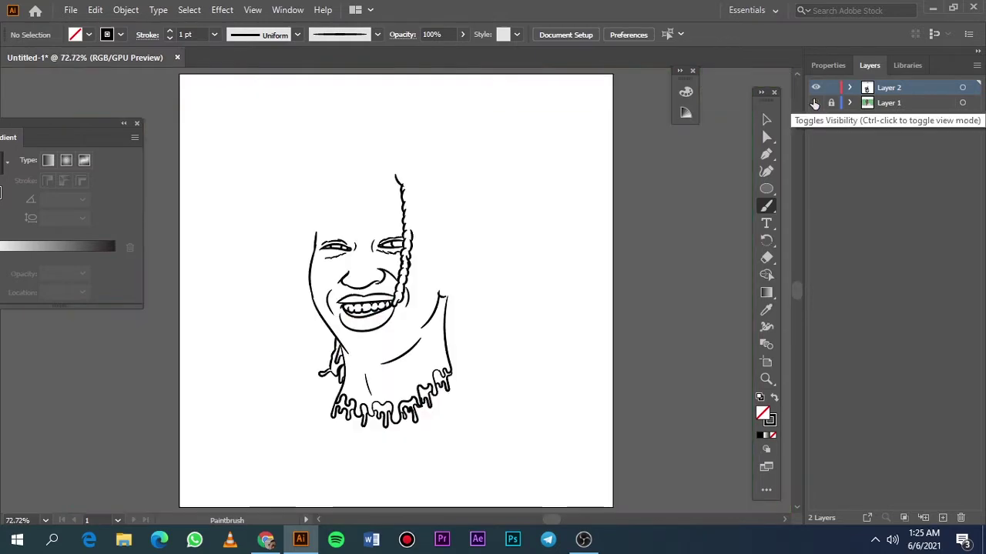
pyautogui.scroll(5, 419, 227)
pyautogui.moveTo(391, 350)
pyautogui.mouseDown()
pyautogui.moveTo(376, 288)
pyautogui.moveTo(383, 215)
pyautogui.mouseUp()
pyautogui.moveTo(393, 271); pyautogui.dragTo(383, 194)
pyautogui.scroll(3, 383, 198)
pyautogui.moveTo(382, 301)
pyautogui.mouseDown()
pyautogui.moveTo(370, 256)
pyautogui.moveTo(303, 167)
pyautogui.moveTo(281, 209)
pyautogui.moveTo(332, 260)
pyautogui.mouseUp()
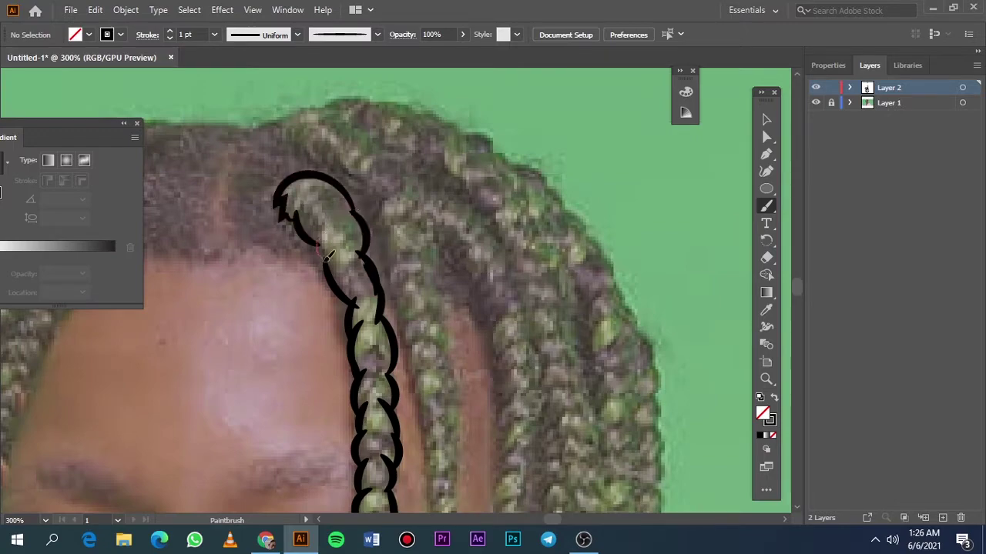
pyautogui.hotkey('ctrl', '0')
pyautogui.click(815, 103)
pyautogui.doubleClick(814, 103)
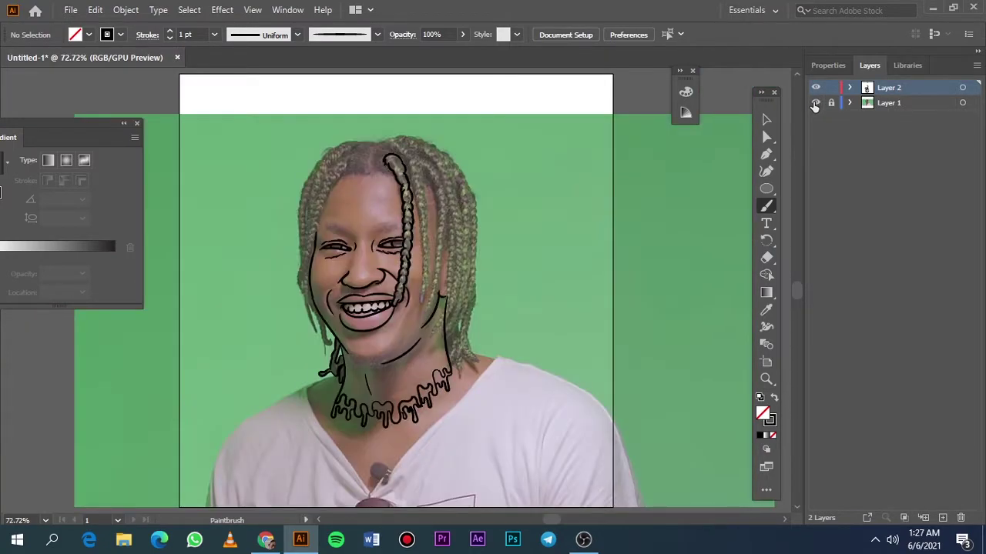
# - Thin the brush stroke to 0.75 pt and outline the small braid tip by the jaw
pyautogui.scroll(3, 425, 189)
pyautogui.hscroll(-5, 345, 285)
pyautogui.scroll(-3, 440, 356)
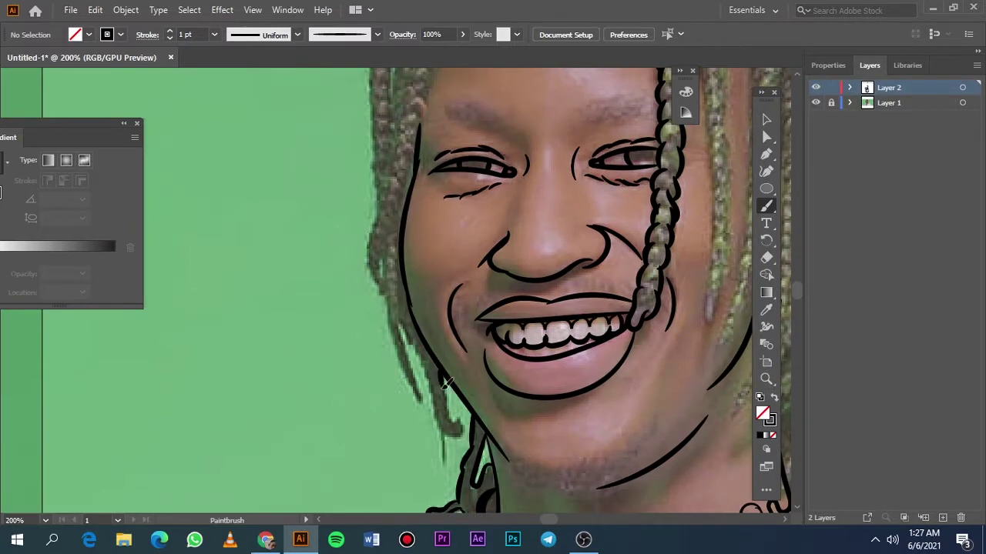
pyautogui.scroll(1, 445, 383)
pyautogui.scroll(1, 445, 383)
pyautogui.press('[')
pyautogui.moveTo(457, 344)
pyautogui.mouseDown()
pyautogui.moveTo(479, 339)
pyautogui.moveTo(385, 163)
pyautogui.mouseUp()
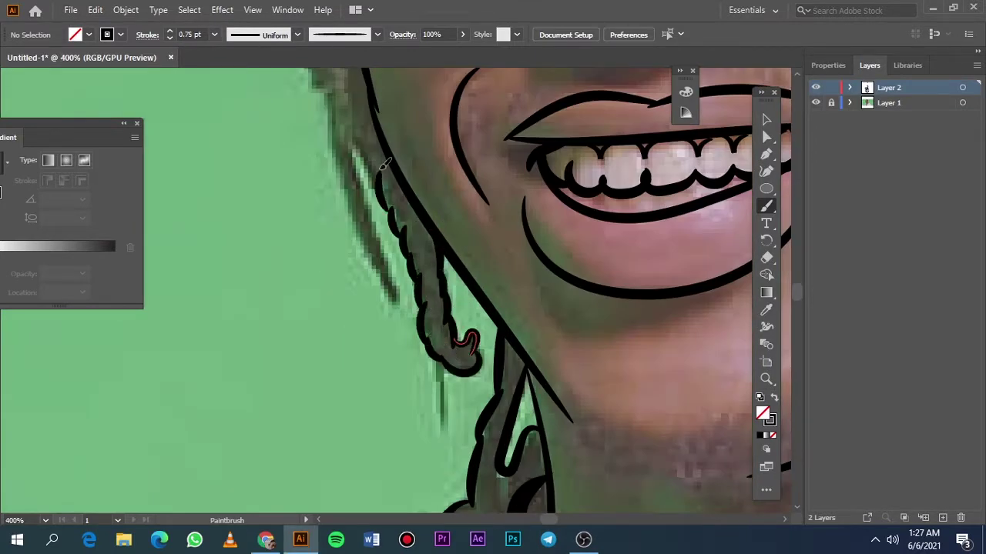
# - Outline the braid along the left cheek and down the left side
pyautogui.scroll(-2, 312, 290)
pyautogui.scroll(1, 312, 290)
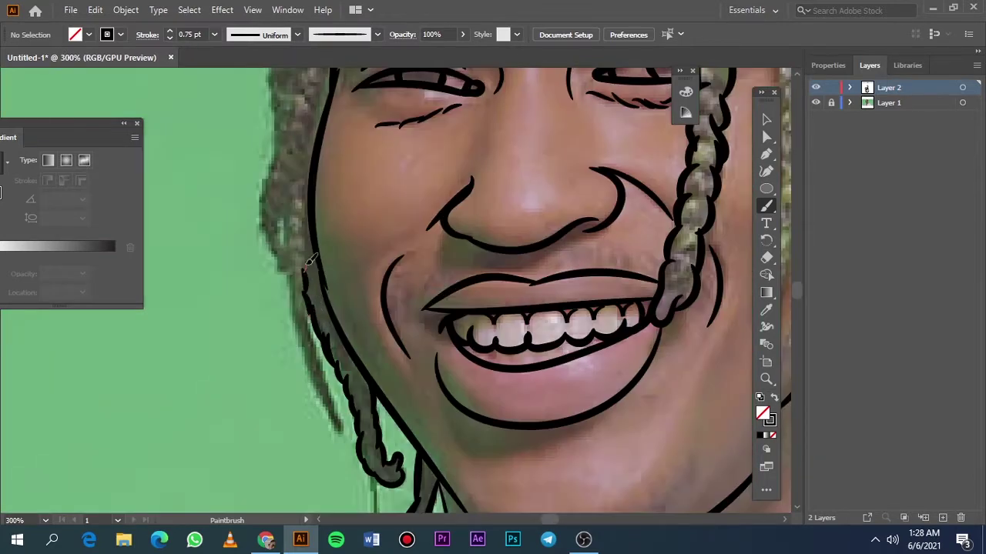
pyautogui.scroll(1, 302, 212)
pyautogui.moveTo(286, 161); pyautogui.dragTo(293, 366)
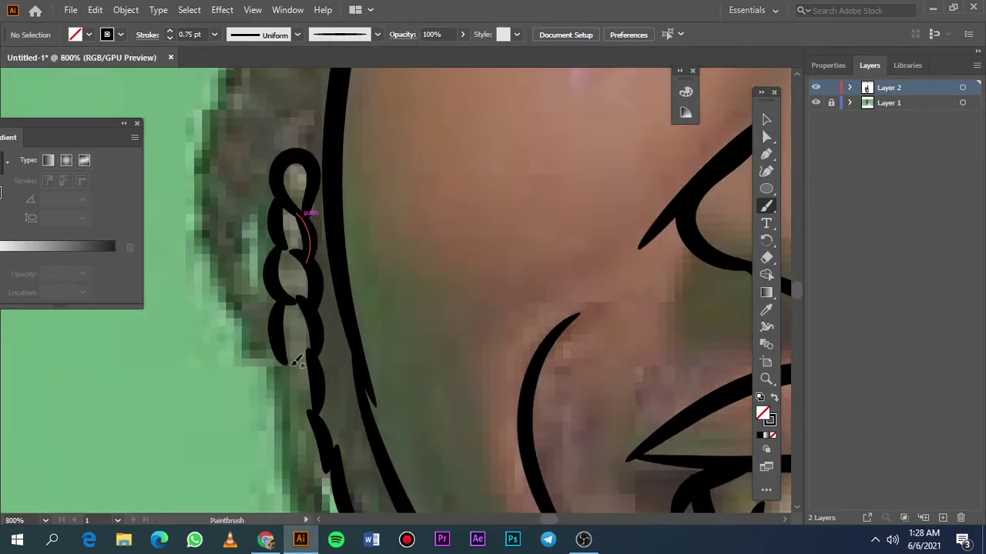
pyautogui.scroll(-2, 284, 329)
pyautogui.scroll(1, 284, 329)
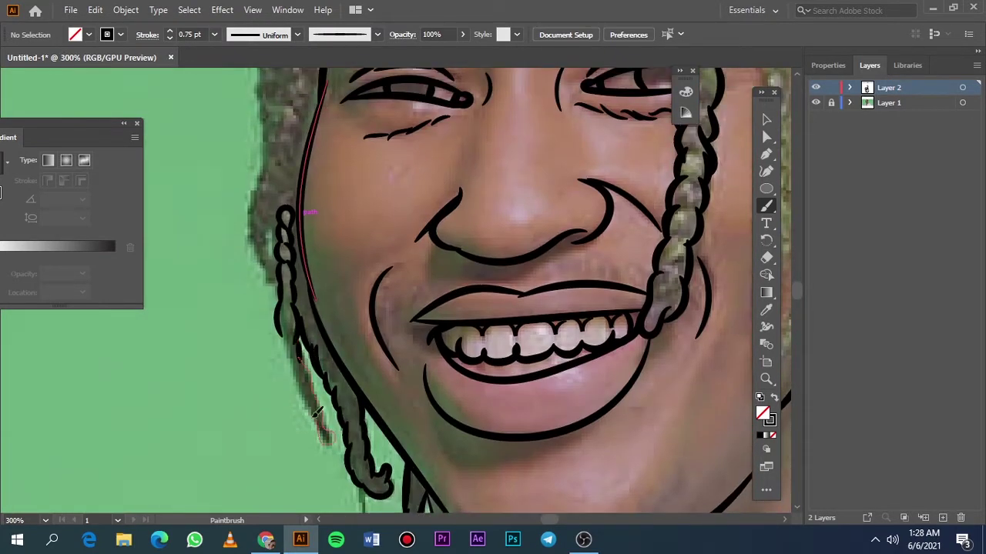
pyautogui.moveTo(315, 414); pyautogui.dragTo(319, 408)
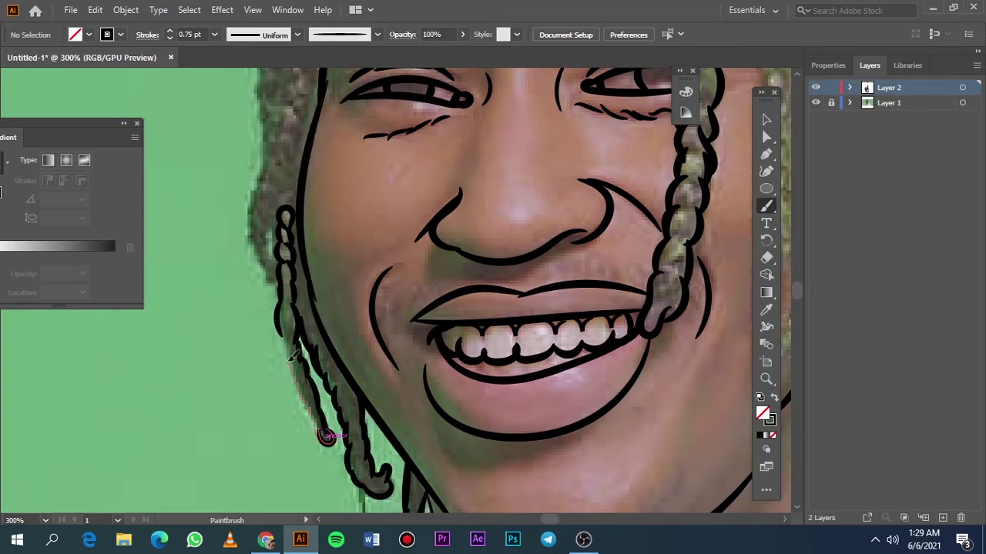
# - Outline the hair edge above the left braid, add link detail, and begin the left hairline braid
pyautogui.hotkey('ctrl', '0')
pyautogui.scroll(3, 281, 245)
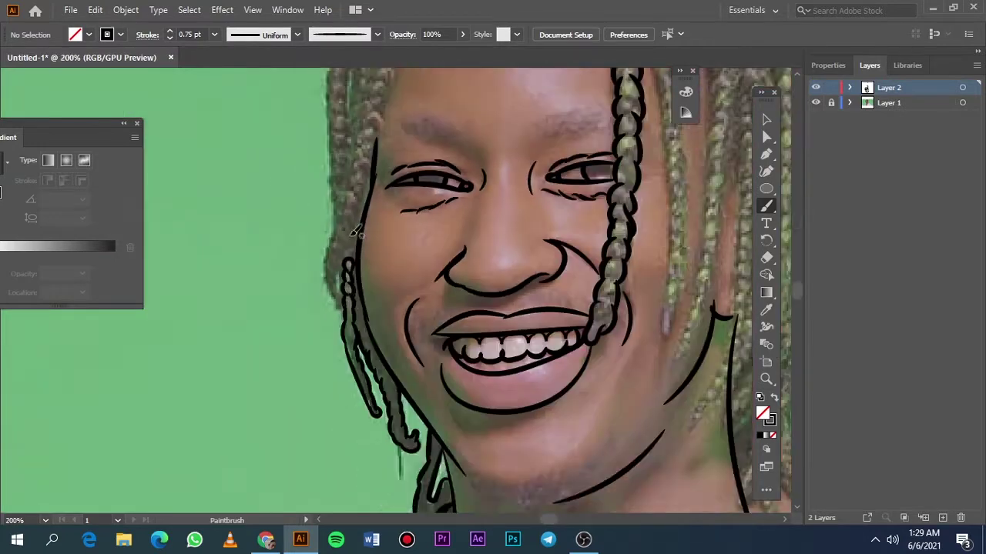
pyautogui.moveTo(335, 308); pyautogui.dragTo(350, 259)
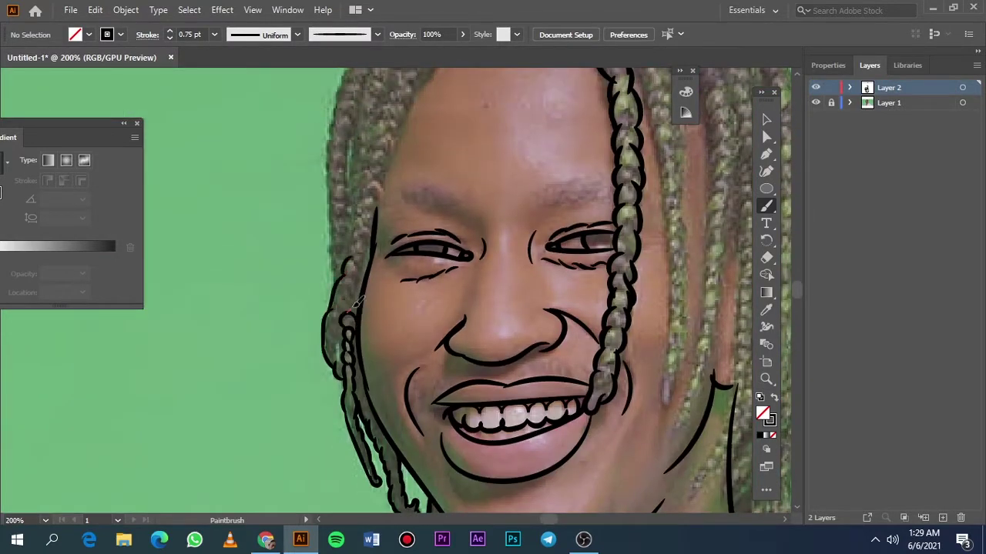
pyautogui.scroll(5, 356, 302)
pyautogui.moveTo(335, 350); pyautogui.dragTo(283, 223)
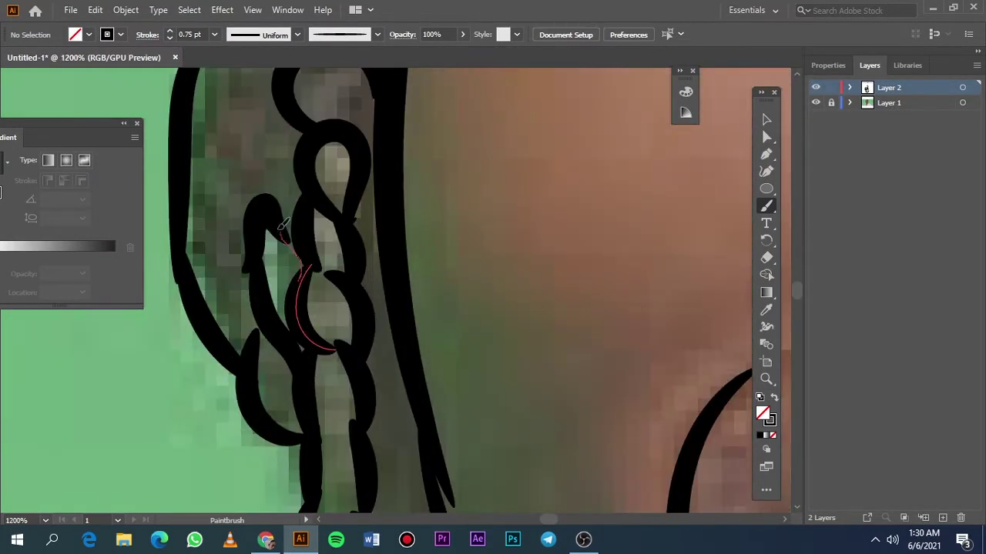
pyautogui.hotkey('ctrl', '0')
pyautogui.scroll(3, 374, 308)
pyautogui.scroll(-1, 390, 265)
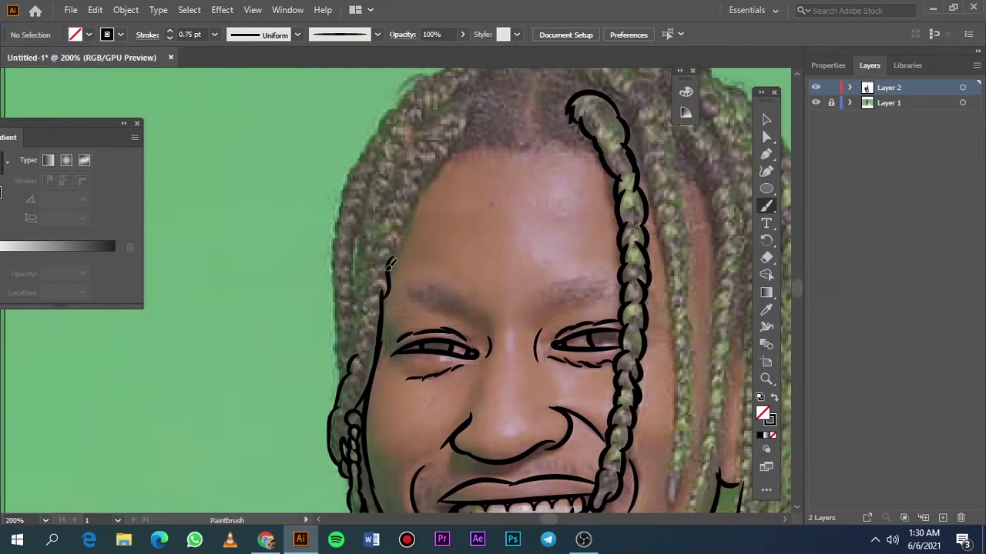
pyautogui.moveTo(390, 264); pyautogui.dragTo(413, 196)
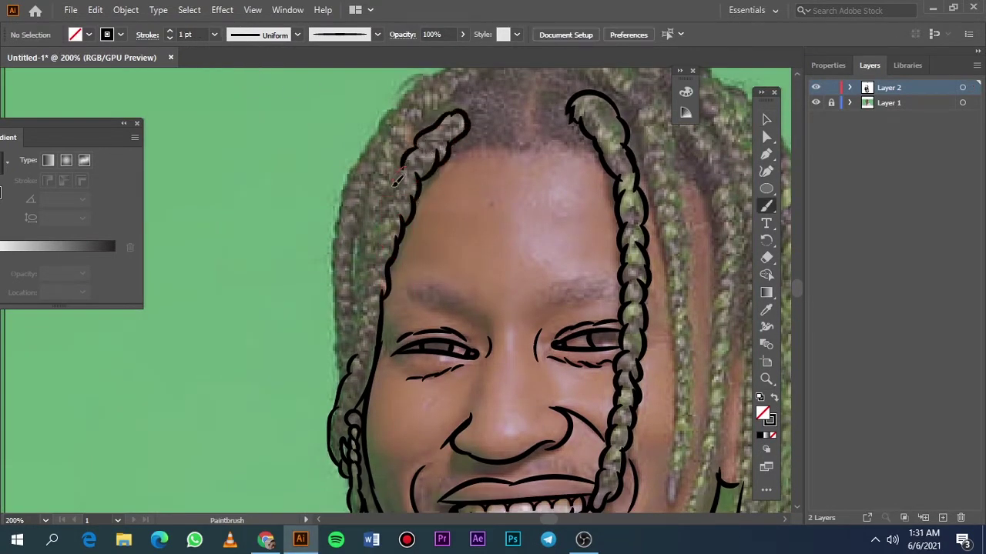
# - Extend the braid outline to the head top and ink the left braid's outer edge, checking without the photo
pyautogui.hotkey('ctrl', '0')
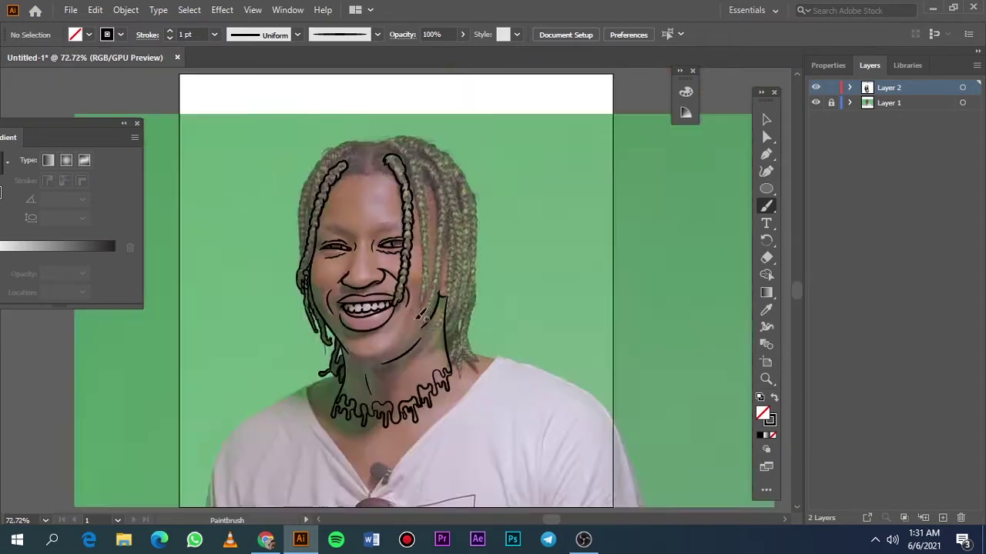
pyautogui.scroll(3, 391, 244)
pyautogui.scroll(-1, 391, 244)
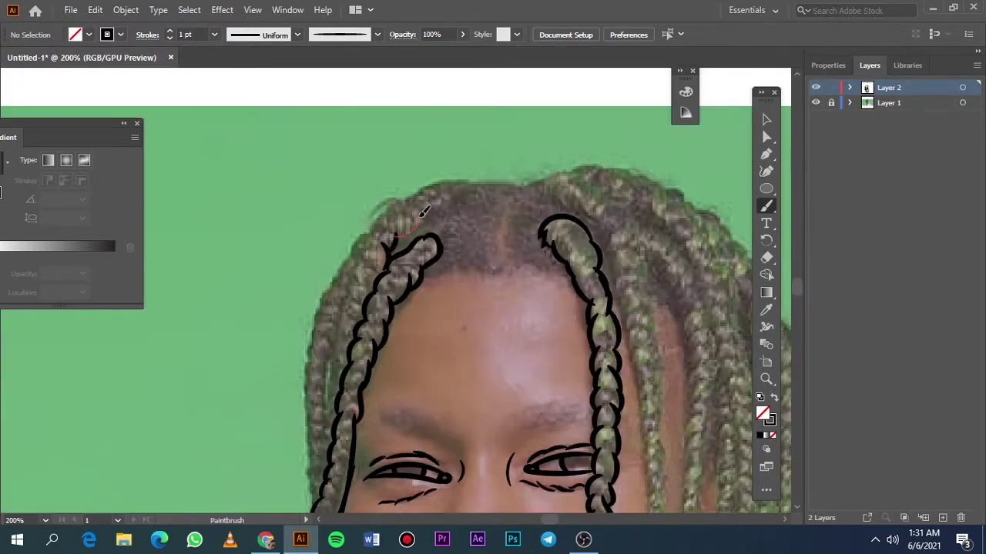
pyautogui.moveTo(422, 212)
pyautogui.mouseDown()
pyautogui.moveTo(454, 188)
pyautogui.moveTo(362, 278)
pyautogui.moveTo(342, 347)
pyautogui.mouseUp()
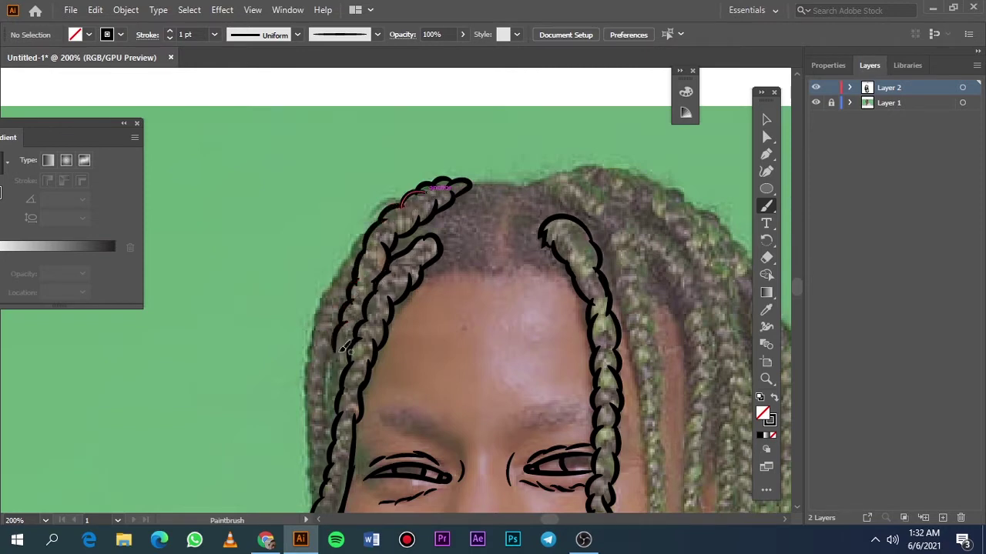
pyautogui.moveTo(420, 199); pyautogui.dragTo(310, 348)
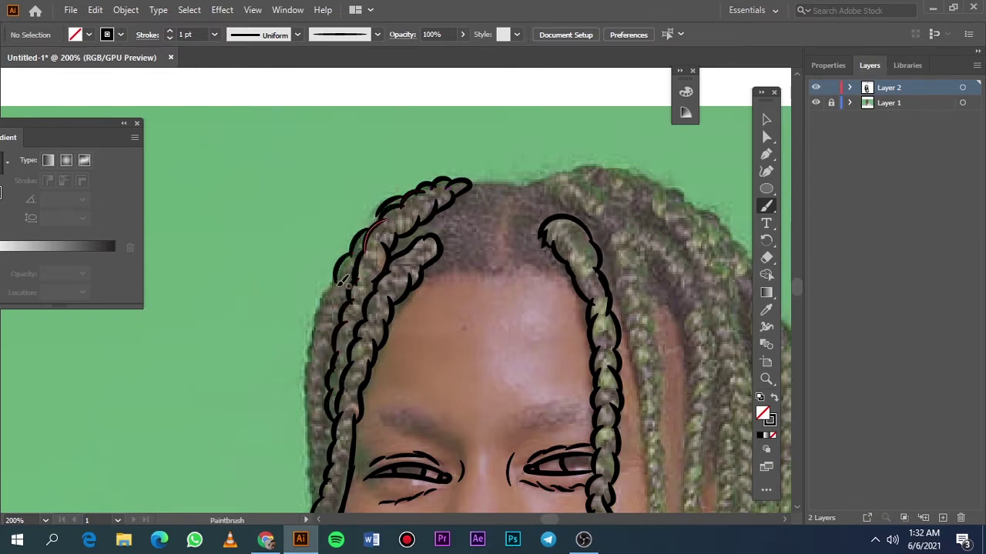
pyautogui.scroll(-5, 329, 363)
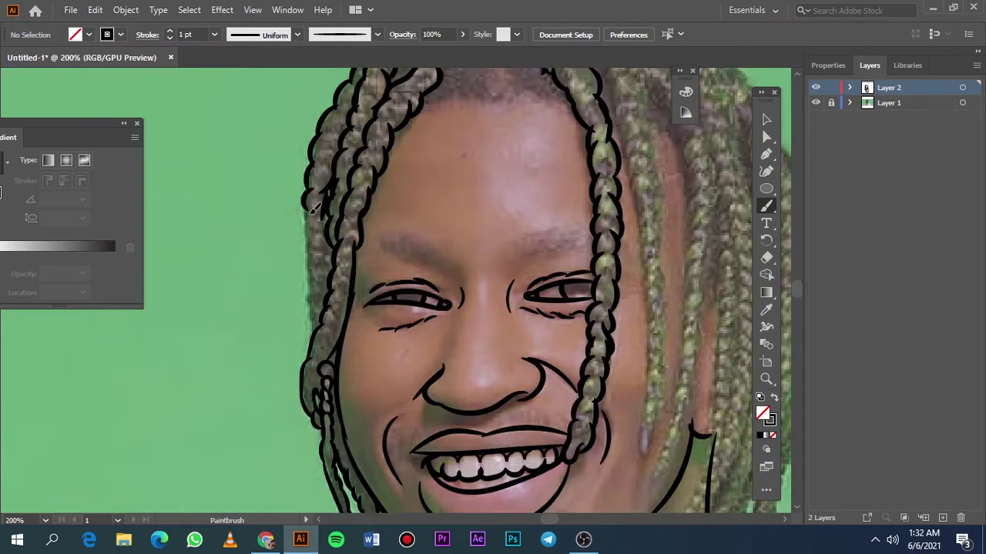
pyautogui.hotkey('ctrl', '0')
pyautogui.click(814, 103)
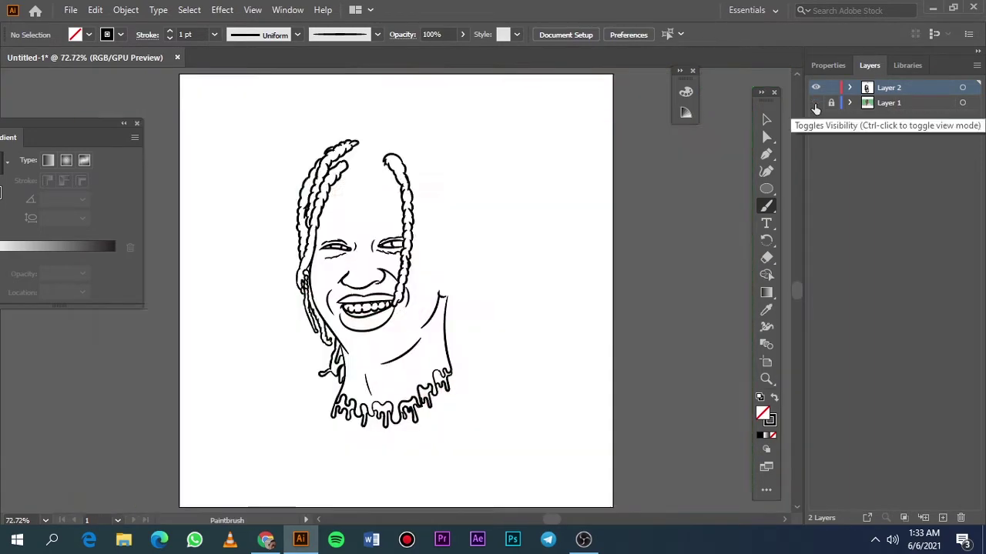
pyautogui.click(815, 103)
# - Outline the top-centre braid and carry it down past the right eye
pyautogui.hotkey('ctrl', '1')
pyautogui.keyDown('alt'); pyautogui.scroll(2, 375, 127); pyautogui.keyUp('alt')
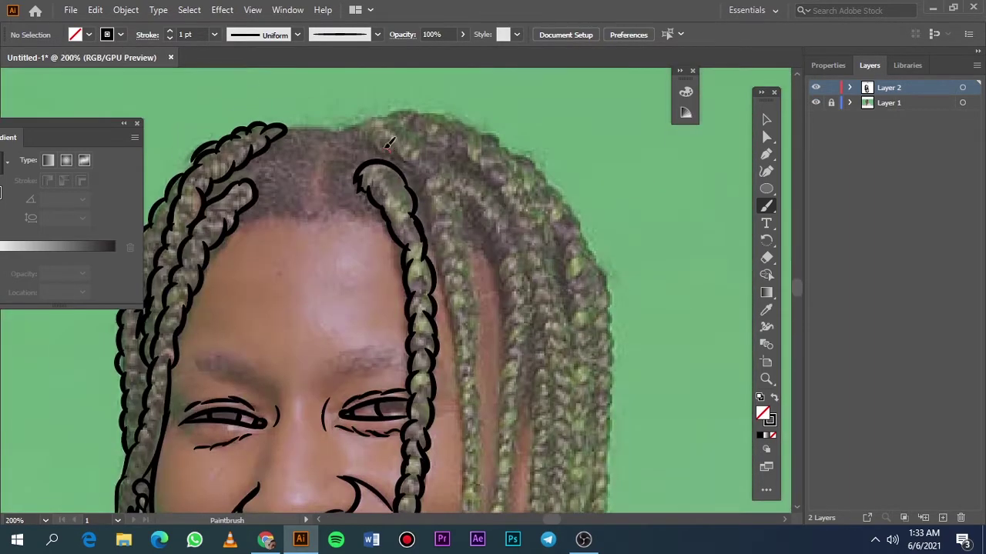
pyautogui.moveTo(362, 127); pyautogui.dragTo(462, 217)
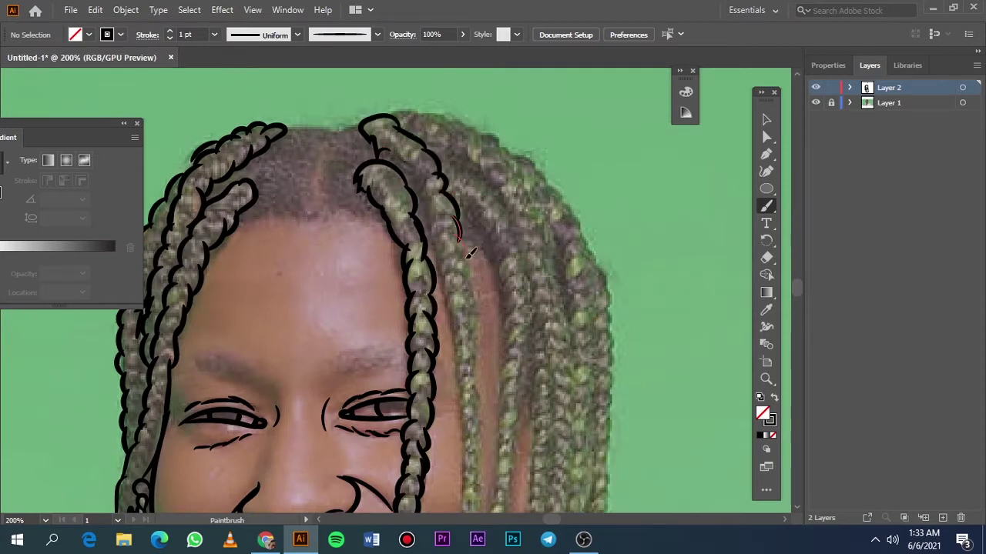
pyautogui.moveTo(467, 256); pyautogui.dragTo(479, 372)
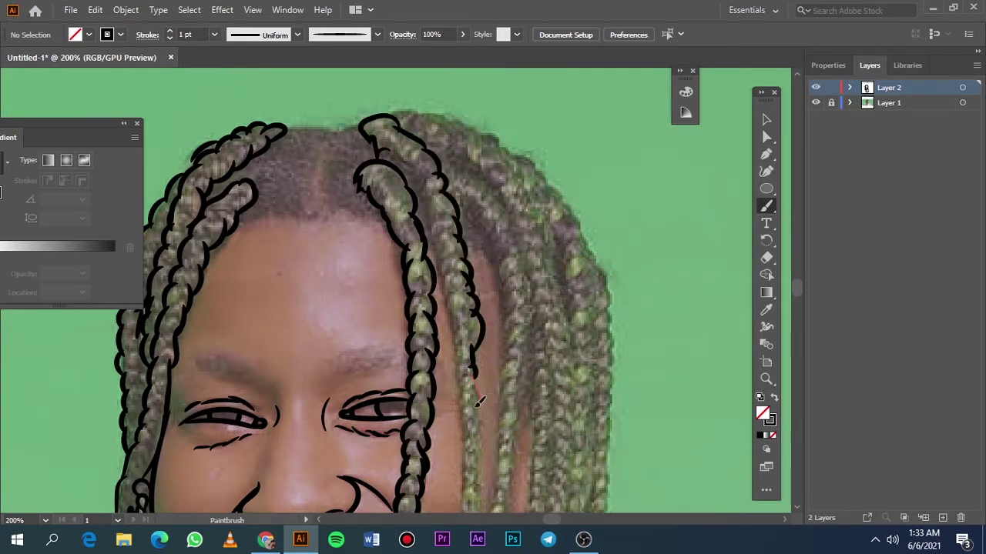
pyautogui.scroll(-5, 479, 402)
# - Trace the next braid's edges beside the cheek and up its left side to the head
pyautogui.moveTo(476, 283); pyautogui.dragTo(479, 313)
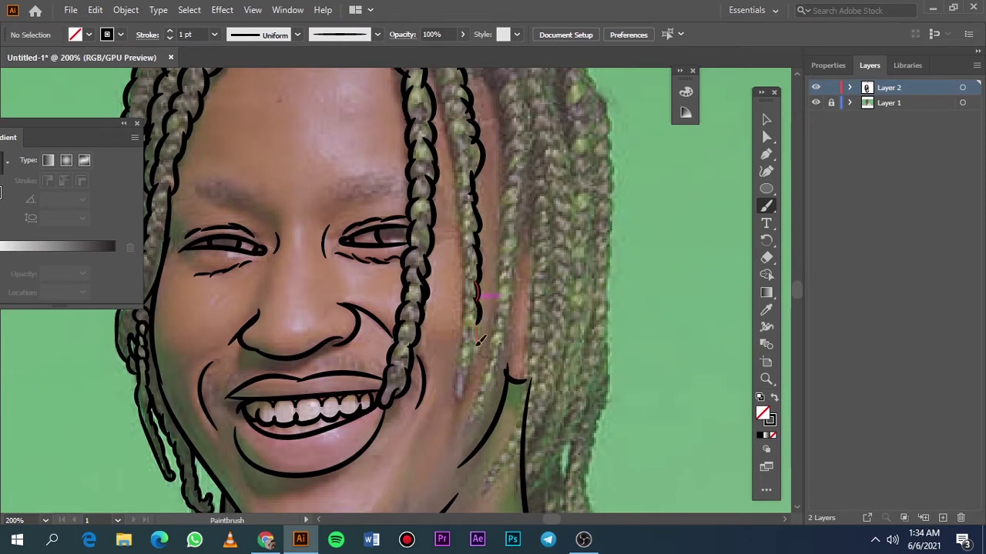
pyautogui.moveTo(468, 397); pyautogui.dragTo(467, 287)
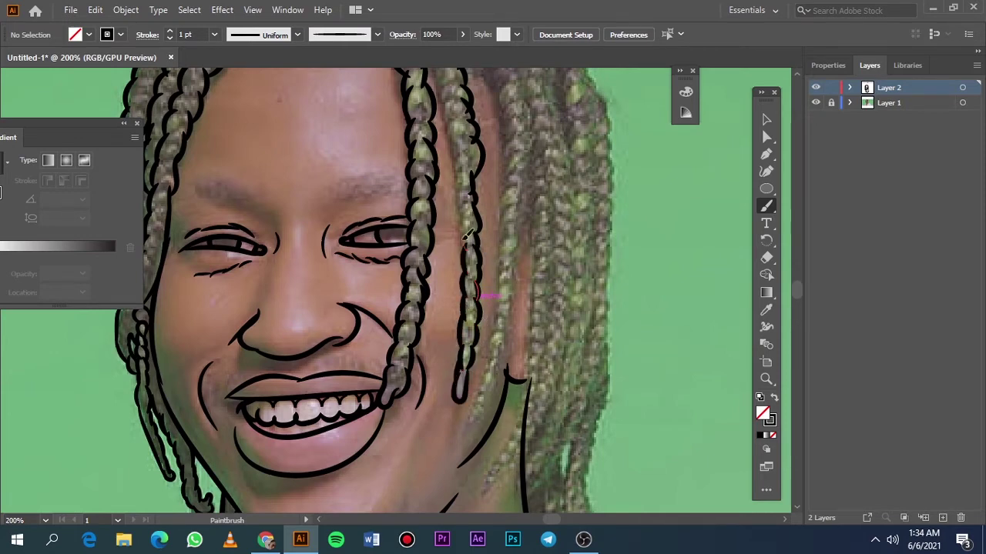
pyautogui.scroll(4, 447, 185)
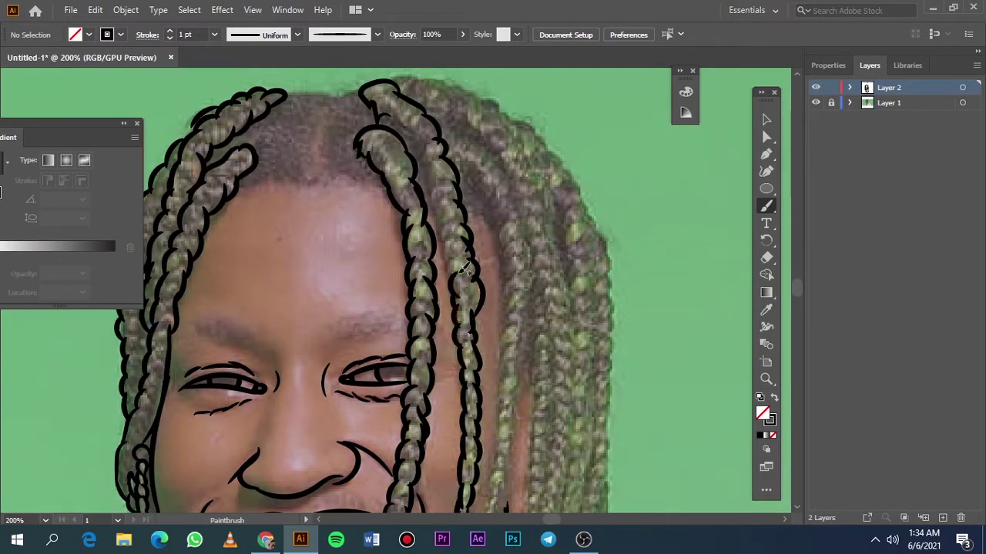
pyautogui.moveTo(447, 222); pyautogui.dragTo(430, 140)
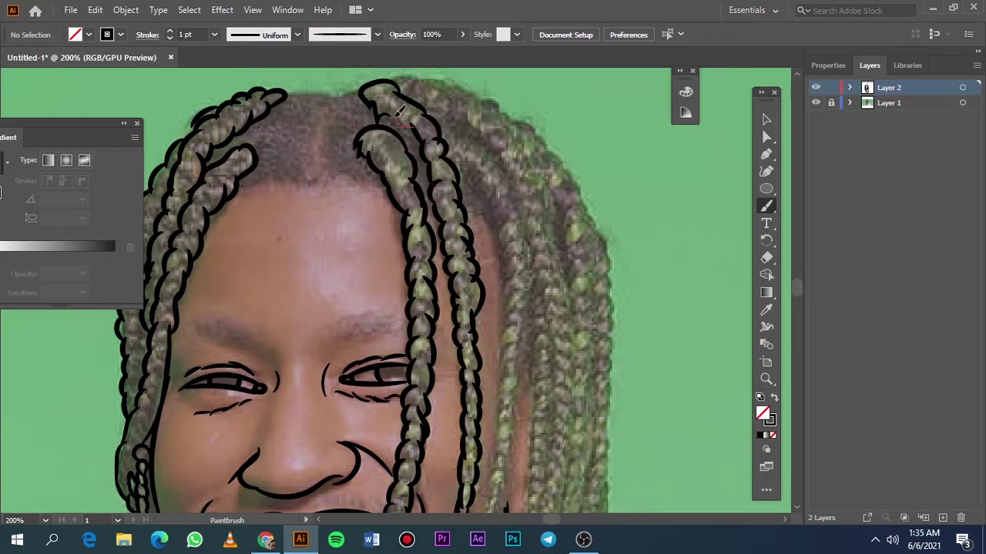
pyautogui.scroll(-5, 401, 111)
pyautogui.scroll(3, 359, 129)
# - Outline the braid edges beside the centre braid down the cheek
pyautogui.hotkey('ctrl', '-')
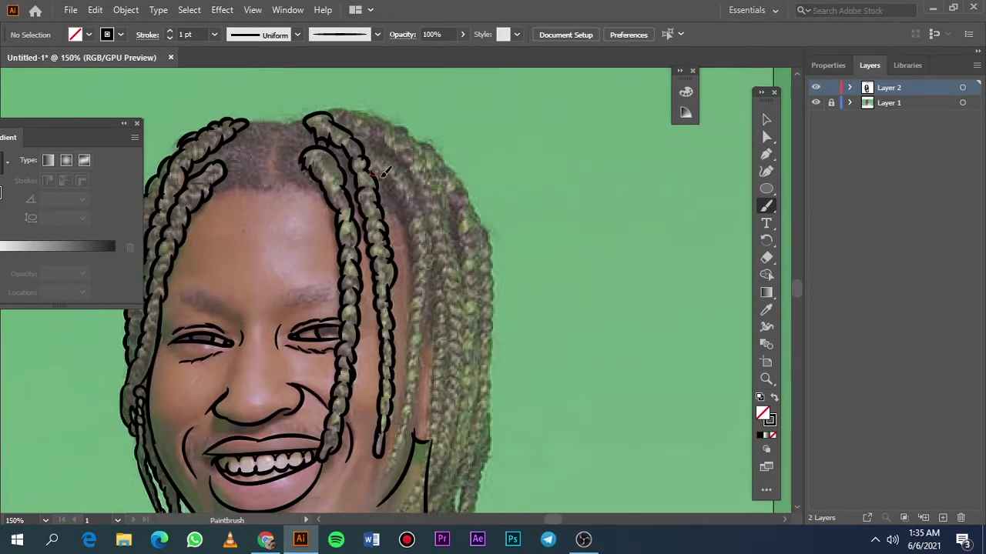
pyautogui.moveTo(376, 168); pyautogui.dragTo(416, 231)
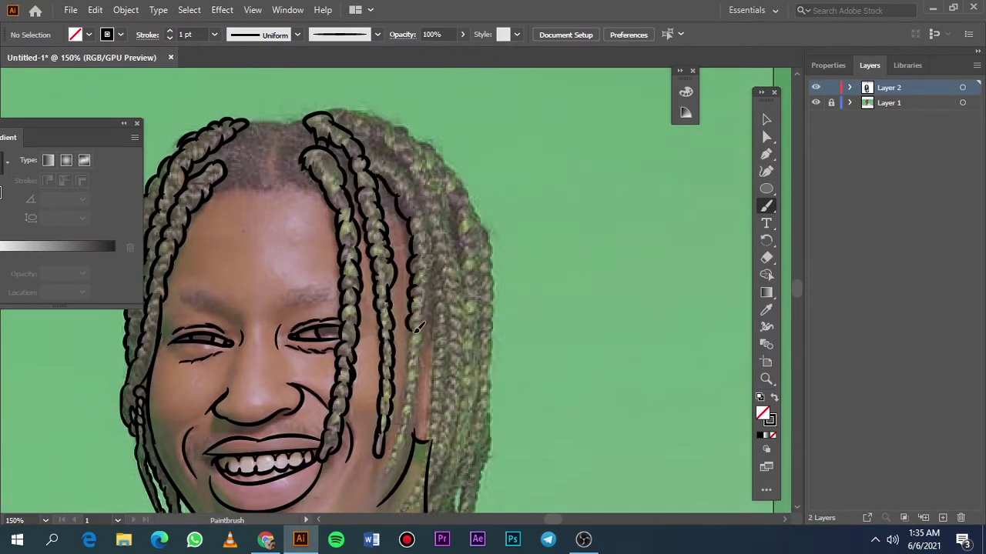
pyautogui.moveTo(414, 265); pyautogui.dragTo(416, 345)
pyautogui.hotkey('ctrl', '+')
pyautogui.hotkey('ctrl', '+')
pyautogui.hotkey('ctrl', '-')
pyautogui.moveTo(417, 291); pyautogui.dragTo(401, 368)
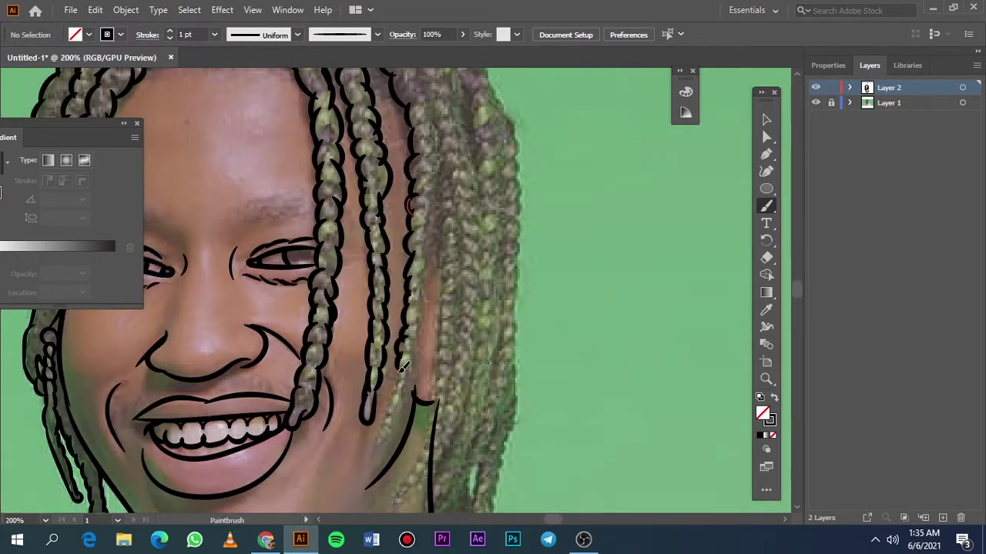
pyautogui.moveTo(385, 446)
pyautogui.mouseDown()
pyautogui.moveTo(415, 374)
pyautogui.moveTo(423, 313)
pyautogui.mouseUp()
pyautogui.moveTo(425, 264)
pyautogui.mouseDown()
pyautogui.moveTo(436, 163)
pyautogui.moveTo(450, 217)
pyautogui.moveTo(453, 329)
pyautogui.moveTo(402, 471)
pyautogui.mouseUp()
# - Ink the braid hanging beside the neck and its tip near the shoulder, then check without the photo
pyautogui.scroll(-1, 436, 163)
pyautogui.scroll(-3, 402, 471)
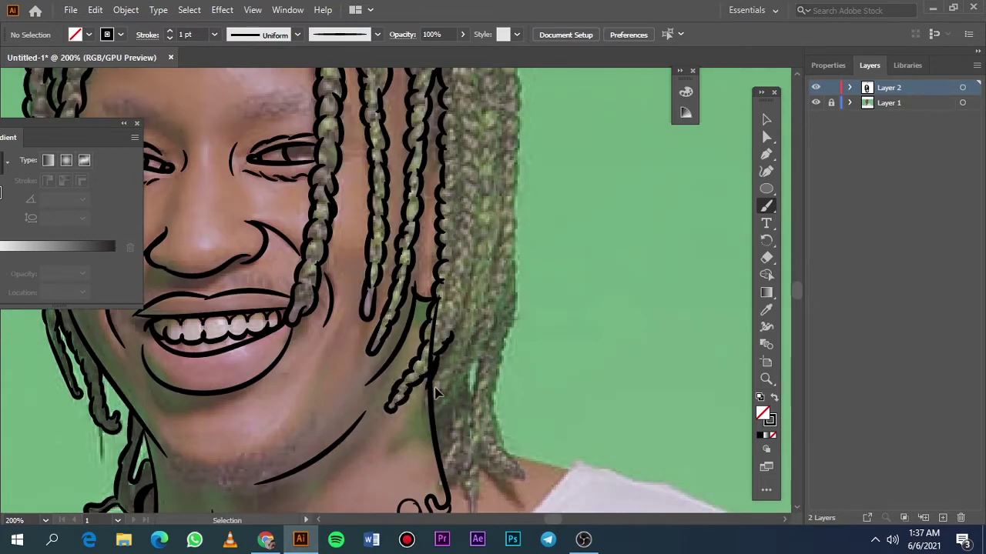
pyautogui.moveTo(436, 359); pyautogui.dragTo(443, 407)
pyautogui.scroll(-3, 454, 398)
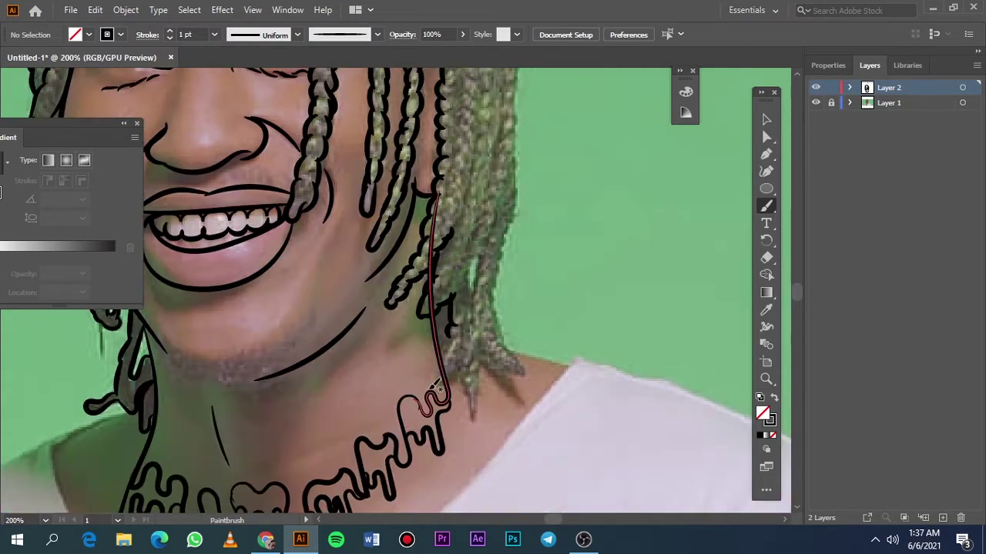
pyautogui.moveTo(436, 356)
pyautogui.mouseDown()
pyautogui.moveTo(475, 399)
pyautogui.moveTo(474, 412)
pyautogui.mouseUp()
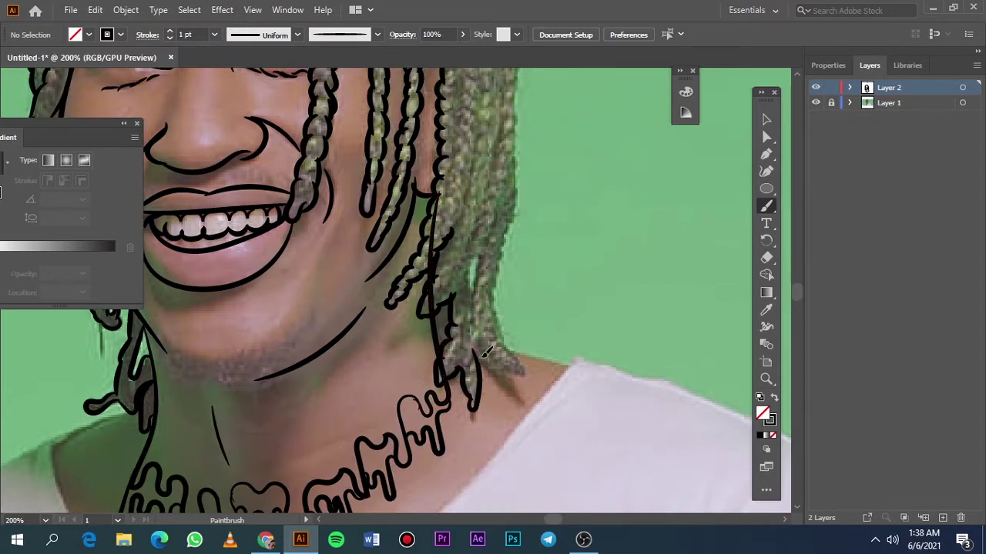
pyautogui.moveTo(471, 347); pyautogui.dragTo(505, 334)
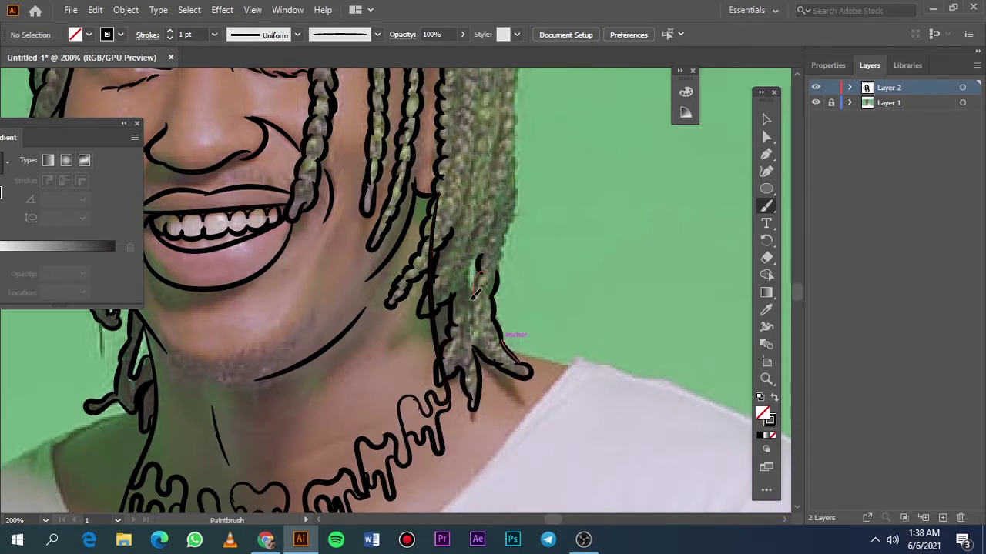
pyautogui.hotkey('ctrl', '0')
pyautogui.click(816, 102)
pyautogui.click(815, 102)
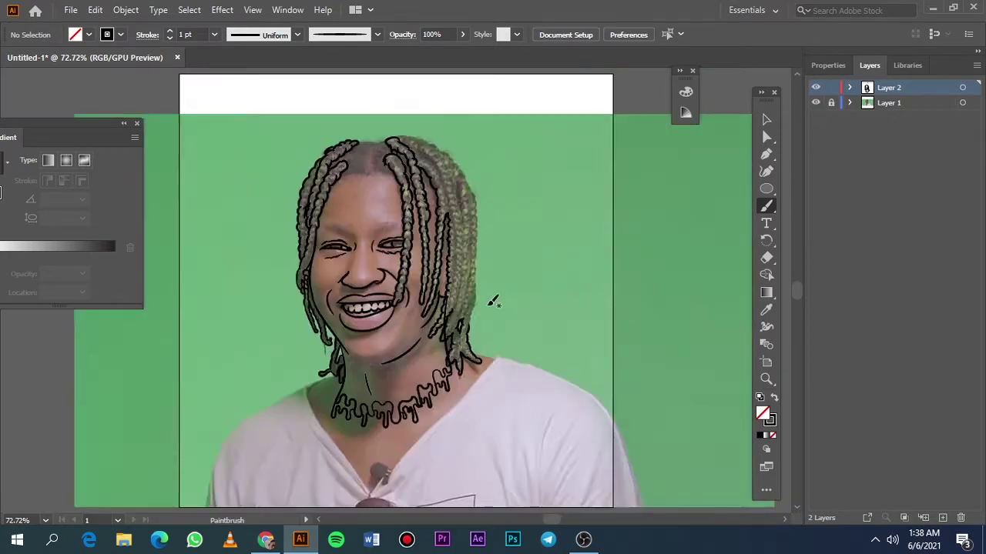
# - Outline the hair's outer right edge up to the crown and review the line art
pyautogui.scroll(2, 493, 302)
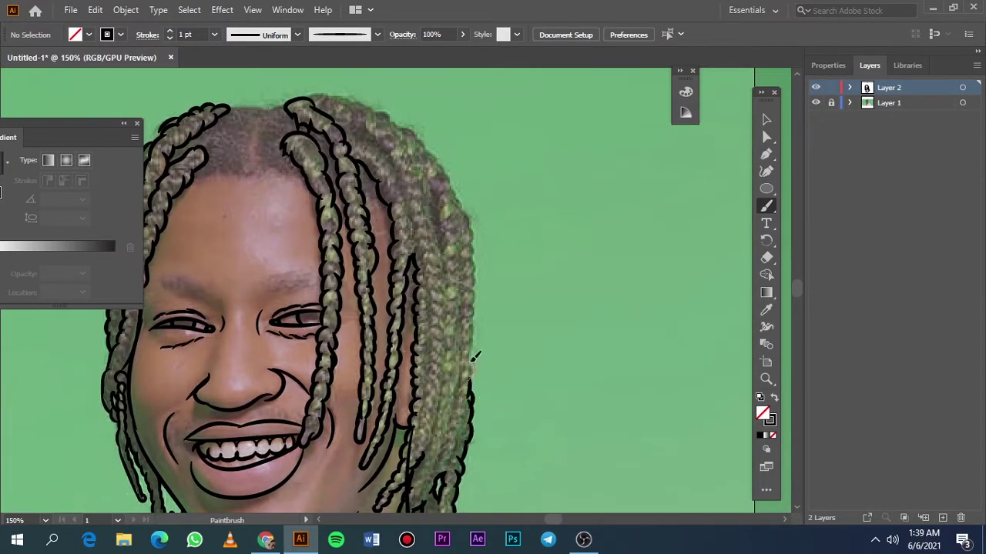
pyautogui.moveTo(473, 358); pyautogui.dragTo(469, 319)
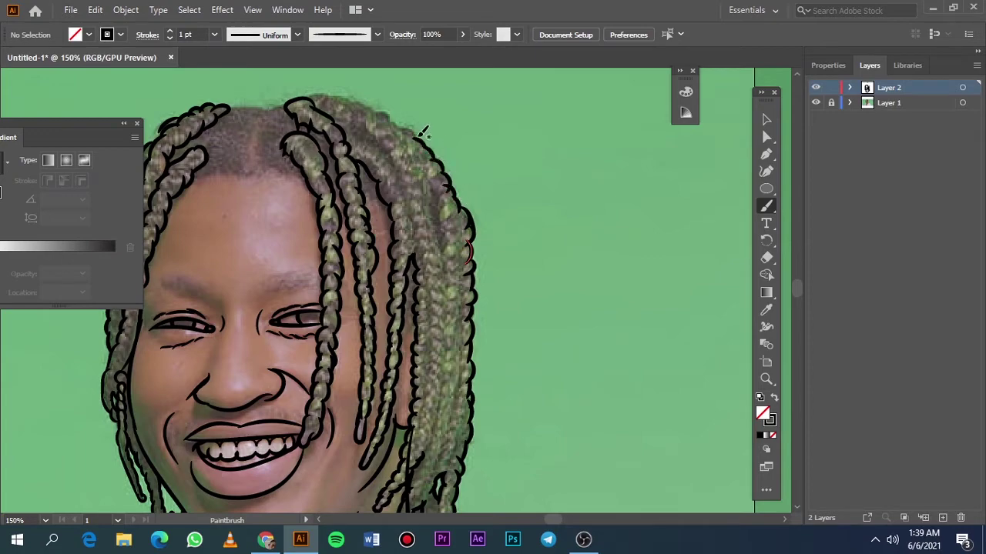
pyautogui.moveTo(352, 96); pyautogui.dragTo(308, 87)
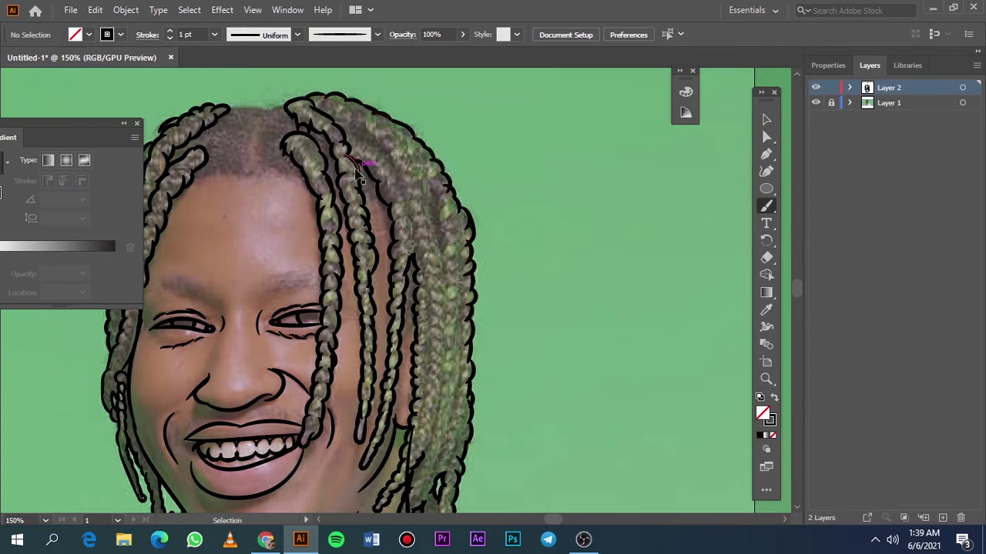
pyautogui.hotkey('ctrl', '0')
pyautogui.click(816, 103)
pyautogui.click(816, 102)
pyautogui.scroll(-1, 356, 256)
# - Switch to the Pencil with black fill and draw a filled shape under the nose
pyautogui.scroll(5, 357, 255)
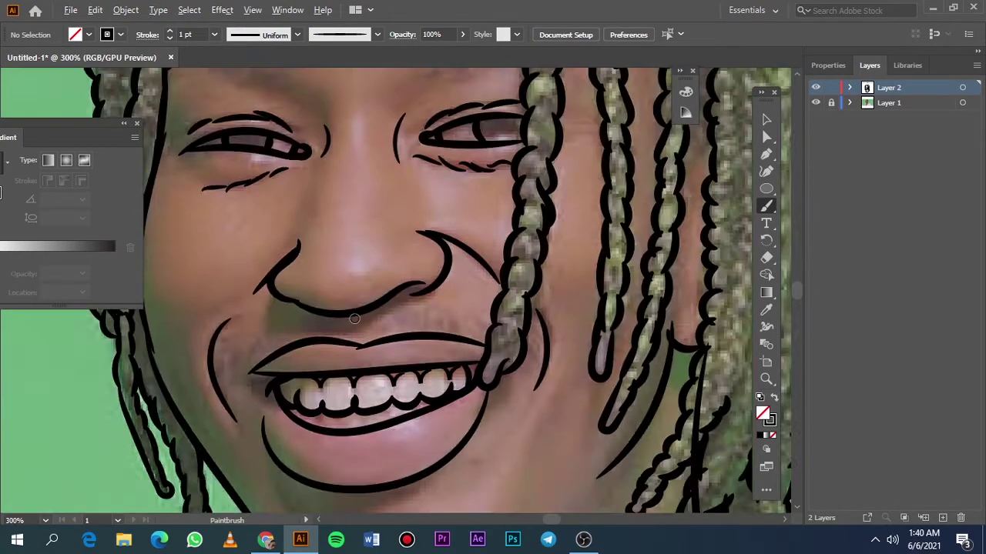
pyautogui.scroll(-3, 357, 256)
pyautogui.press('n')
pyautogui.hotkey('shift', 'x')
pyautogui.moveTo(471, 250)
pyautogui.mouseDown()
pyautogui.moveTo(317, 331)
pyautogui.moveTo(439, 266)
pyautogui.mouseUp()
pyautogui.hotkey('ctrl', '0')
pyautogui.click(816, 102)
pyautogui.click(816, 102)
# - Draw filled black pupil and iris shapes inside the eyes
pyautogui.scroll(4, 352, 227)
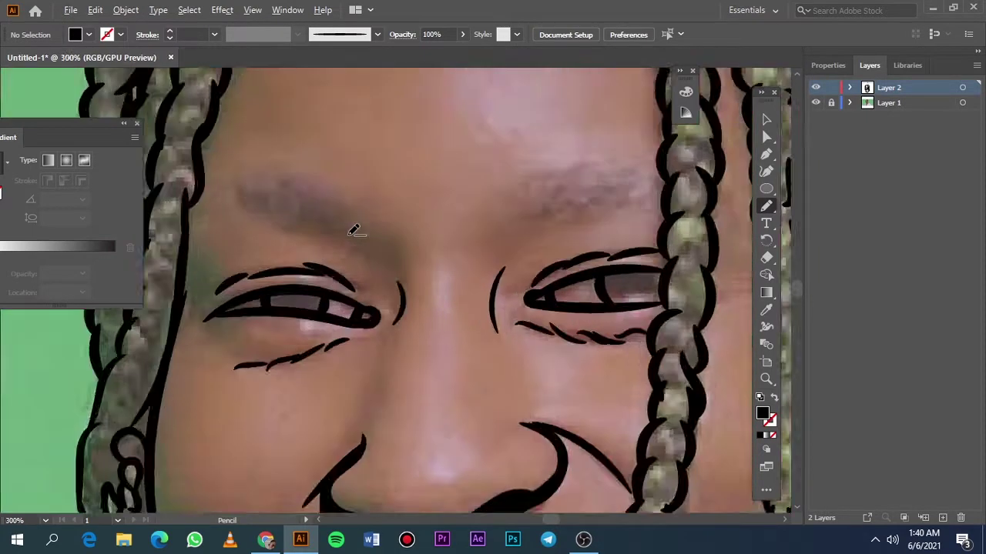
pyautogui.scroll(2, 260, 329)
pyautogui.moveTo(260, 330); pyautogui.dragTo(234, 333)
pyautogui.hscroll(3, 235, 332)
pyautogui.moveTo(616, 266); pyautogui.dragTo(539, 337)
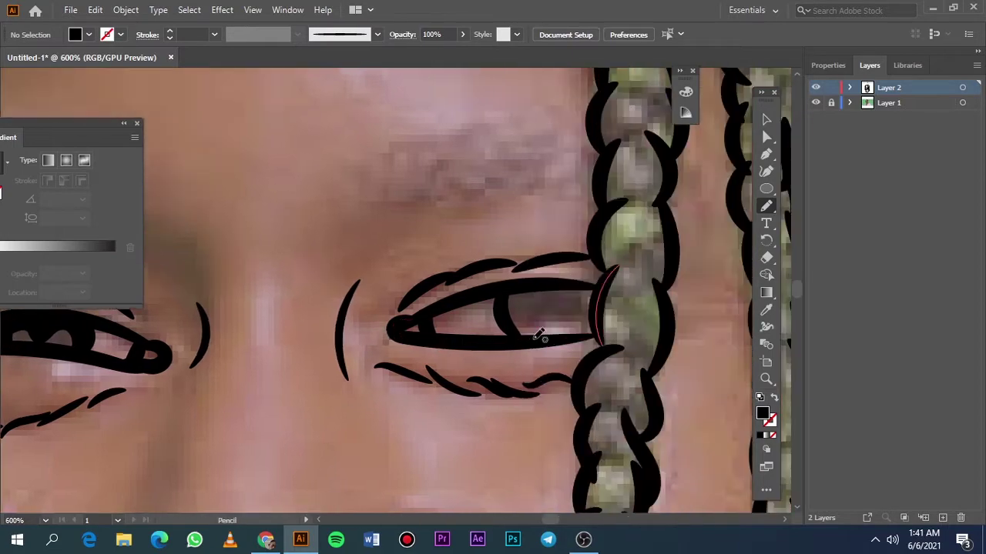
pyautogui.moveTo(604, 318); pyautogui.dragTo(568, 301)
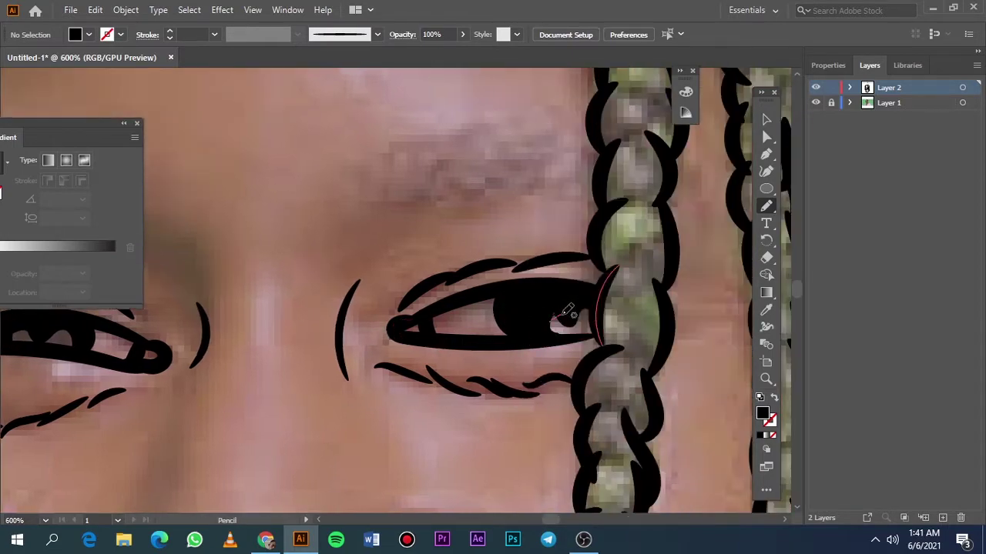
pyautogui.hotkey('ctrl', '0')
pyautogui.click(815, 102)
pyautogui.click(814, 102)
pyautogui.scroll(4, 342, 245)
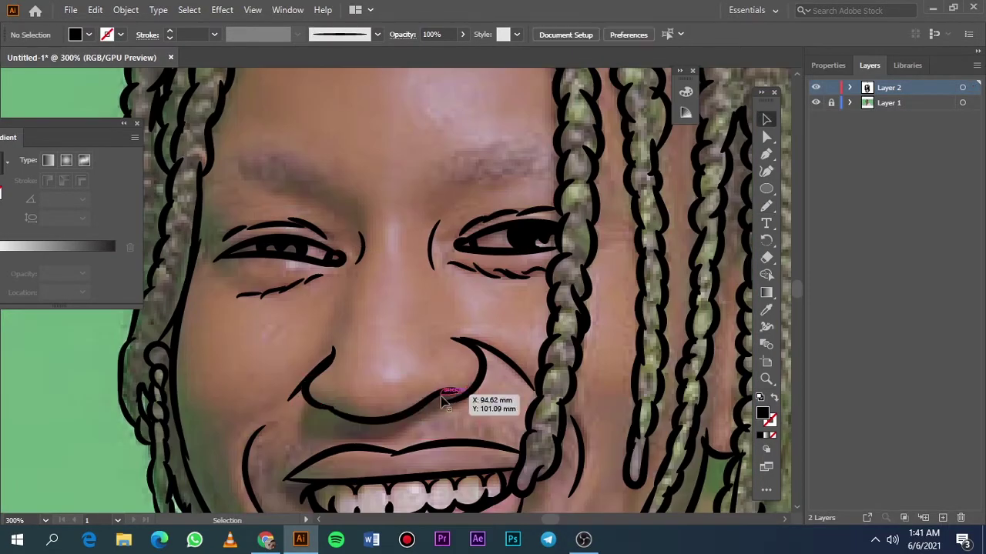
# - Draw solid black filled shapes for the right and left eyebrows
pyautogui.press('v')
pyautogui.scroll(-2, 285, 355)
pyautogui.scroll(2, 285, 355)
pyautogui.press('n')
pyautogui.moveTo(498, 211); pyautogui.dragTo(562, 249)
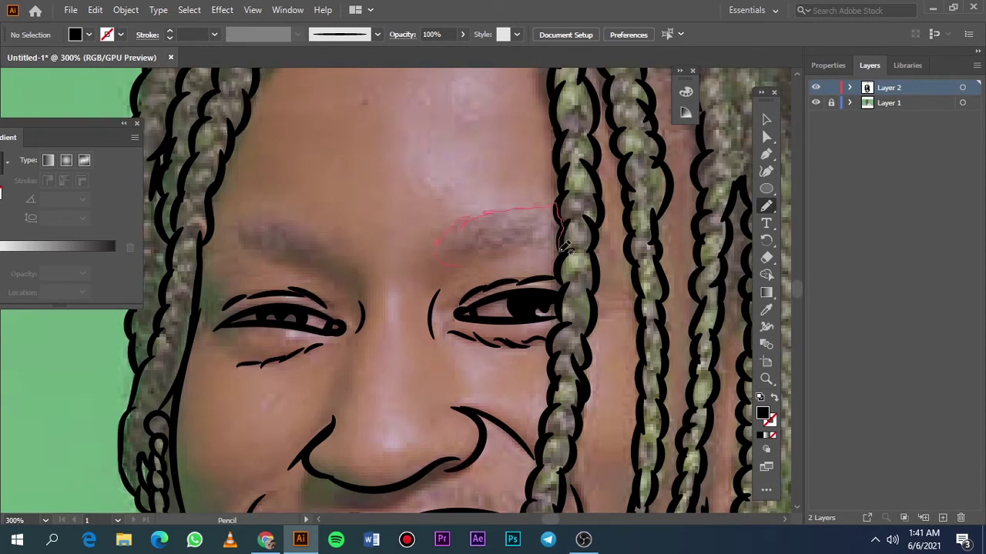
pyautogui.moveTo(468, 260); pyautogui.dragTo(438, 254)
pyautogui.moveTo(341, 279); pyautogui.dragTo(318, 228)
pyautogui.moveTo(213, 235); pyautogui.dragTo(322, 277)
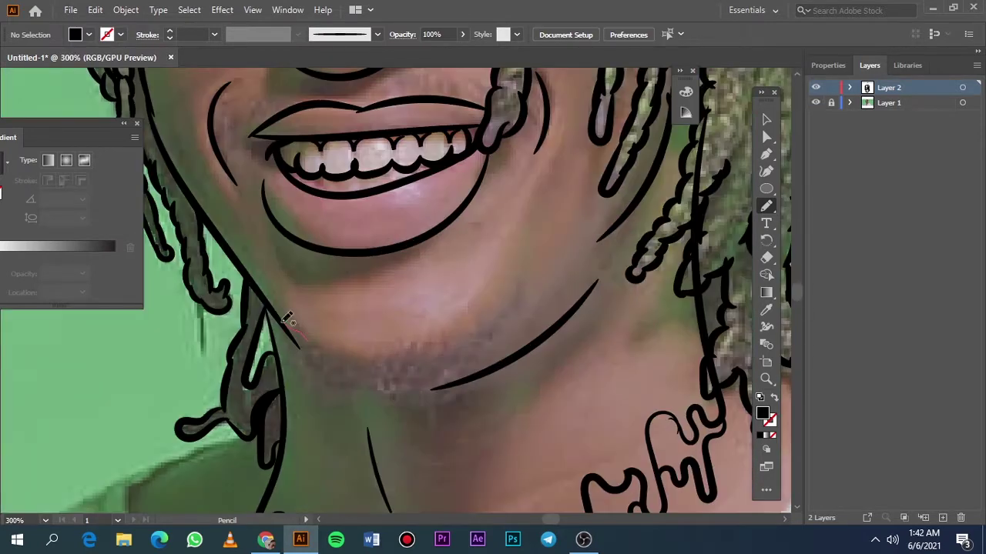
# - Fill the beard patch under the chin up to the jawline in solid black
pyautogui.moveTo(283, 321); pyautogui.dragTo(320, 382)
pyautogui.moveTo(394, 401); pyautogui.dragTo(490, 369)
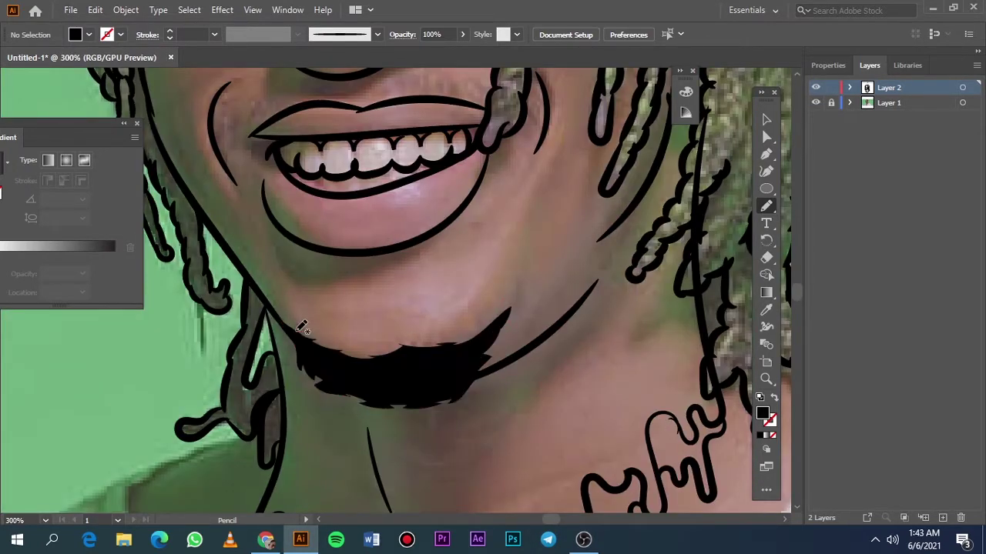
pyautogui.hotkey('ctrl', '0')
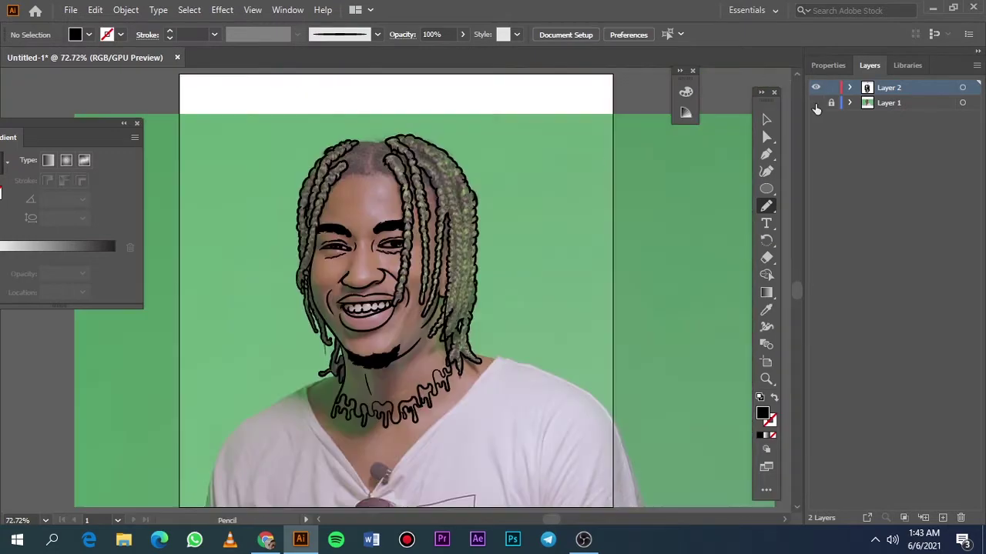
# - Draw a closed black fill along the hairline above the forehead and check it without the photo
pyautogui.keyDown('alt'); pyautogui.scroll(5, 418, 267); pyautogui.keyUp('alt')
pyautogui.keyDown('alt'); pyautogui.scroll(-2, 378, 281); pyautogui.keyUp('alt')
pyautogui.moveTo(334, 295); pyautogui.dragTo(418, 255)
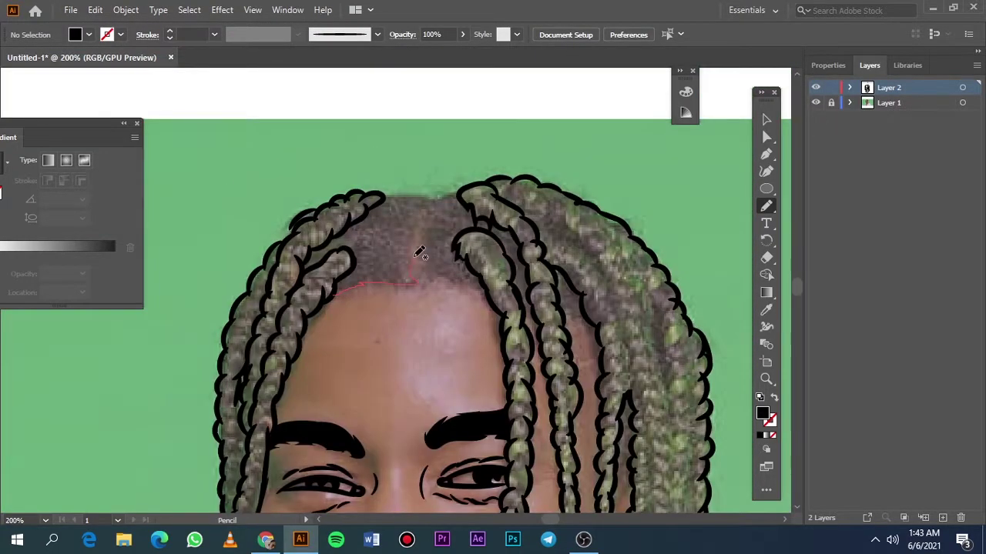
pyautogui.moveTo(431, 195)
pyautogui.mouseDown()
pyautogui.moveTo(366, 212)
pyautogui.moveTo(312, 266)
pyautogui.moveTo(343, 291)
pyautogui.moveTo(336, 295)
pyautogui.mouseUp()
pyautogui.moveTo(422, 268)
pyautogui.mouseDown()
pyautogui.moveTo(442, 199)
pyautogui.moveTo(487, 266)
pyautogui.moveTo(419, 277)
pyautogui.mouseUp()
pyautogui.hotkey('ctrl', '0')
pyautogui.click(816, 102)
pyautogui.click(816, 102)
pyautogui.scroll(4, 369, 207)
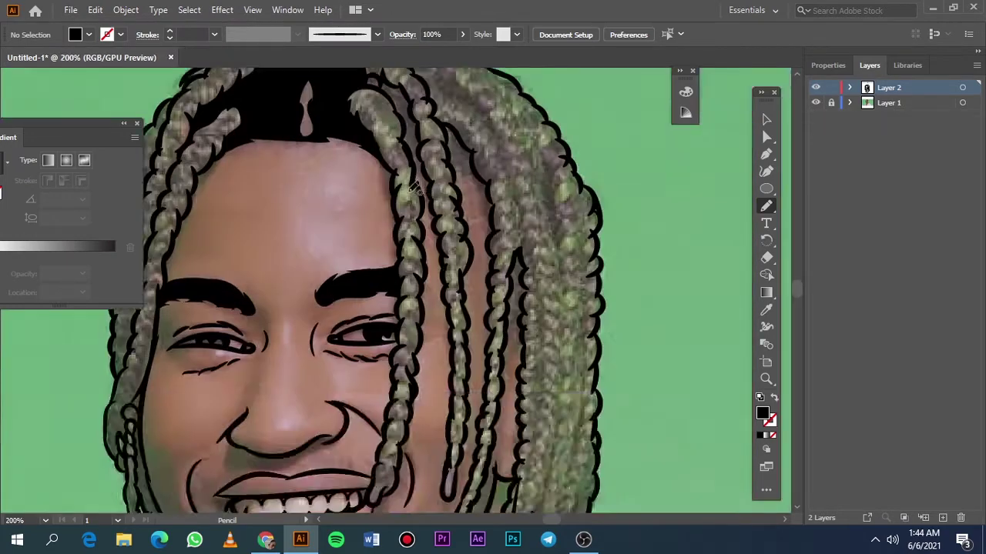
# - Fill three gaps between the braids with solid black
pyautogui.moveTo(368, 208)
pyautogui.mouseDown()
pyautogui.moveTo(392, 223)
pyautogui.moveTo(427, 285)
pyautogui.mouseUp()
pyautogui.moveTo(442, 355); pyautogui.dragTo(382, 231)
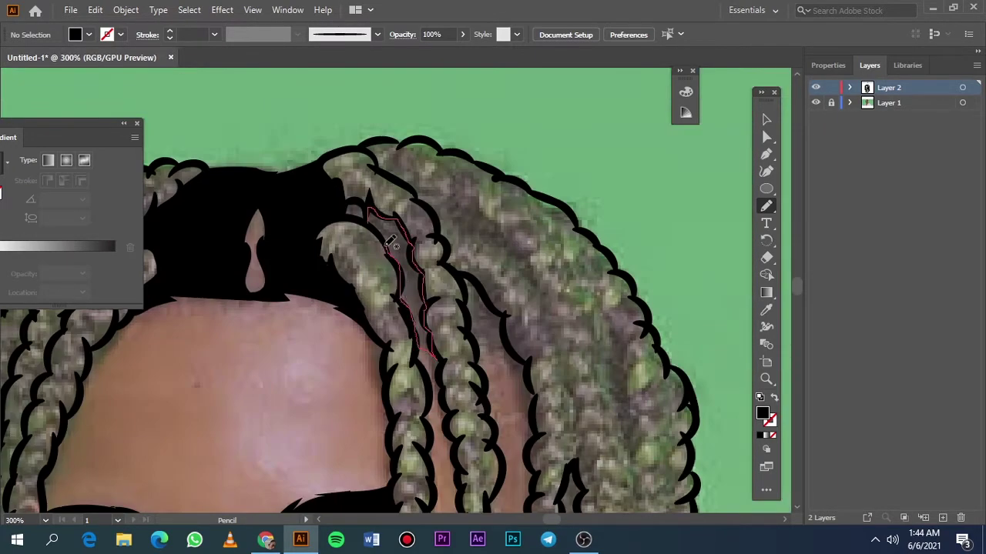
pyautogui.moveTo(508, 358)
pyautogui.mouseDown()
pyautogui.moveTo(462, 266)
pyautogui.moveTo(483, 359)
pyautogui.mouseUp()
pyautogui.hotkey('ctrl', '0')
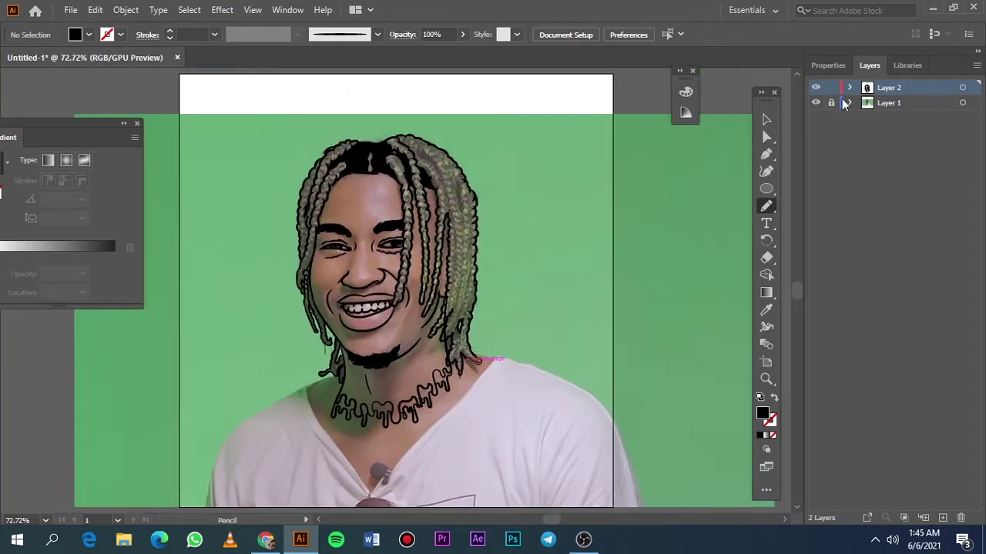
pyautogui.click(816, 102)
pyautogui.click(816, 102)
# - Draw a dark fill shape on the hair near the right braids
pyautogui.scroll(3, 462, 227)
pyautogui.scroll(2, 462, 228)
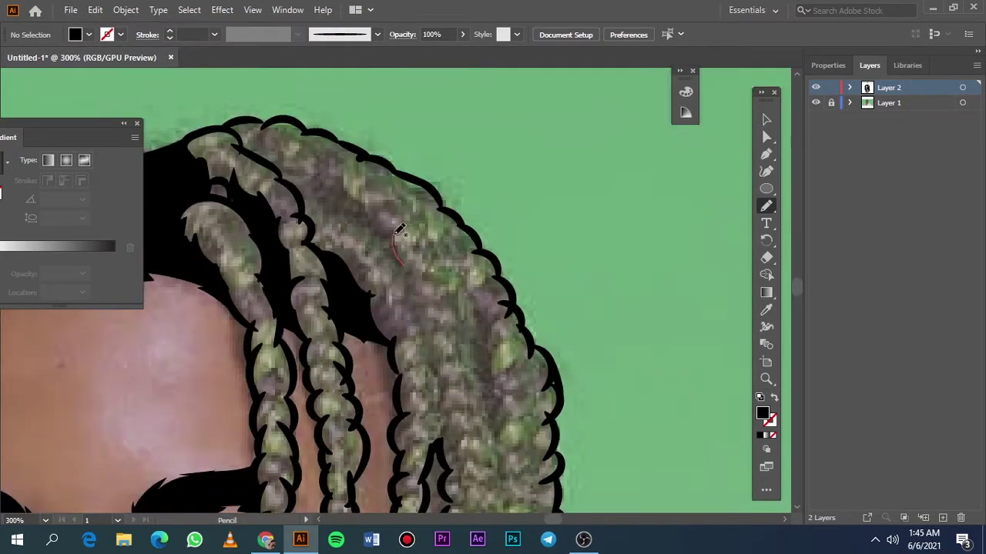
pyautogui.scroll(-3, 483, 383)
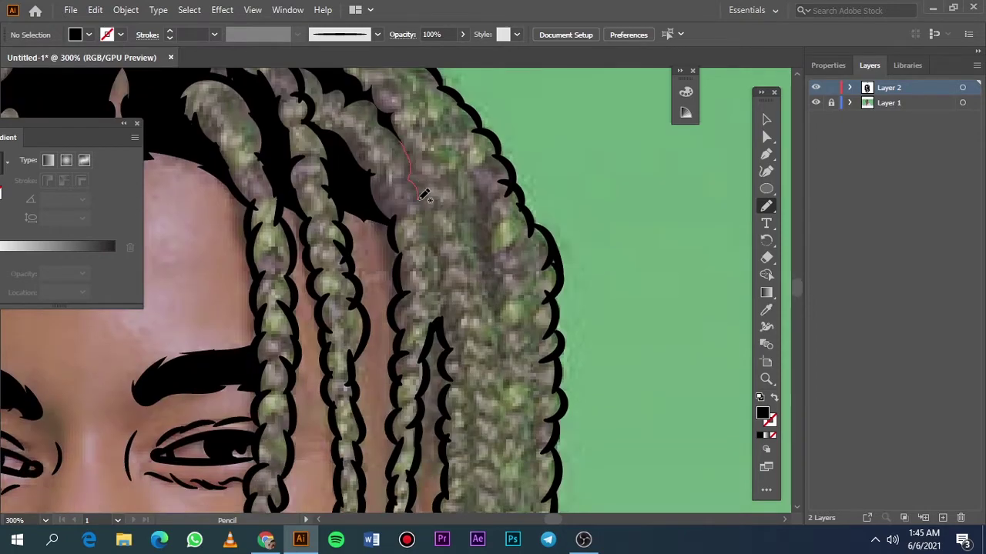
pyautogui.moveTo(471, 178); pyautogui.dragTo(485, 194)
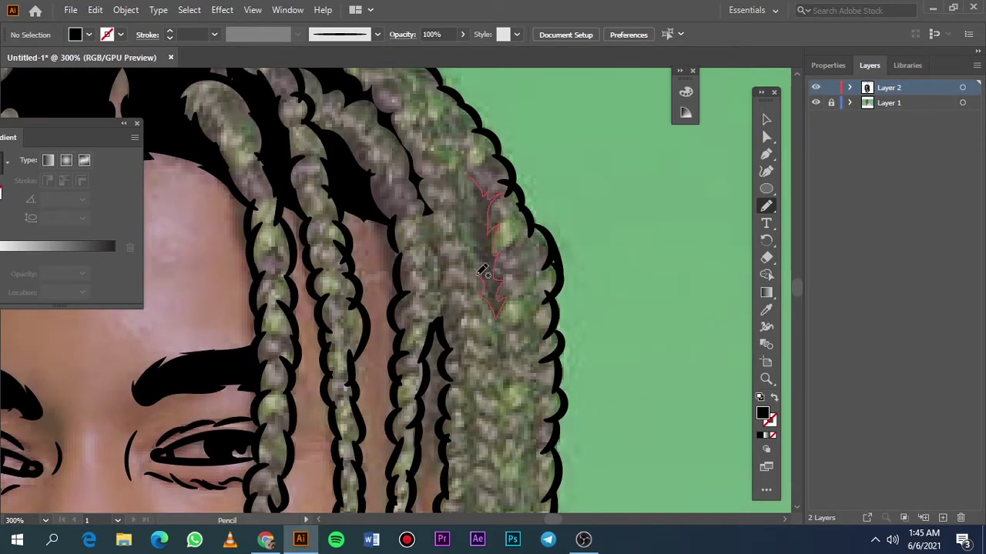
pyautogui.moveTo(483, 271); pyautogui.dragTo(474, 197)
pyautogui.hotkey('ctrl', '0')
pyautogui.click(815, 102)
# - Add a tapered stroke along the braids and review the line art with the photo hidden
pyautogui.click(816, 102)
pyautogui.scroll(3, 485, 235)
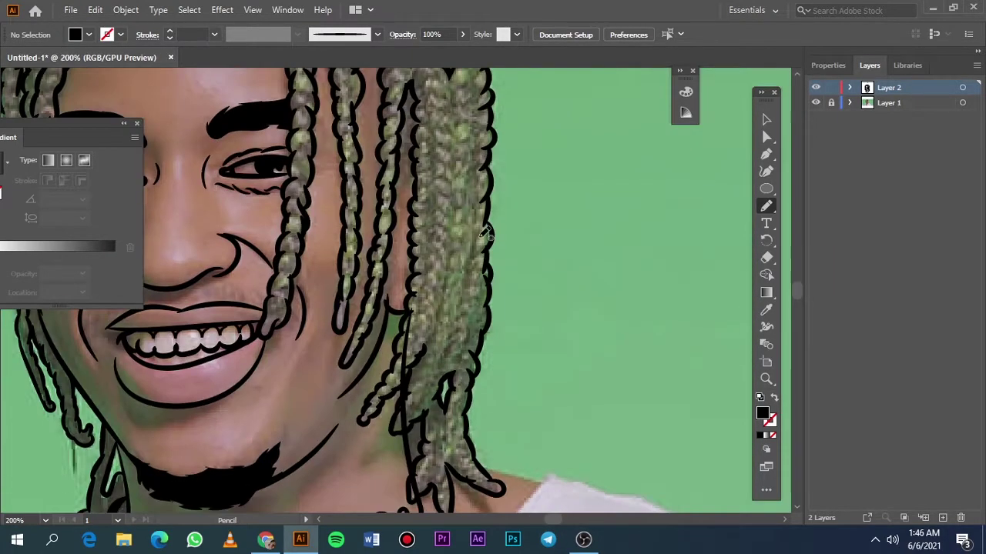
pyautogui.moveTo(479, 262); pyautogui.dragTo(471, 230)
pyautogui.hotkey('ctrl', '0')
pyautogui.click(816, 103)
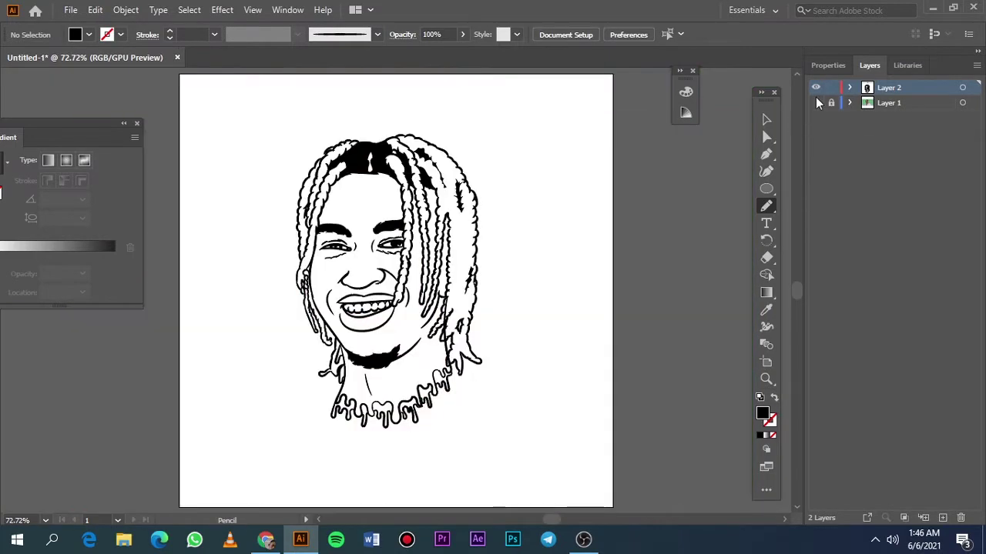
pyautogui.click(816, 102)
pyautogui.click(214, 34)
# - With a 0.5 pt Paintbrush, draw twist lines on the braids near the lip corner and eyebrow
pyautogui.click(231, 64)
pyautogui.press('b')
pyautogui.scroll(10, 295, 179)
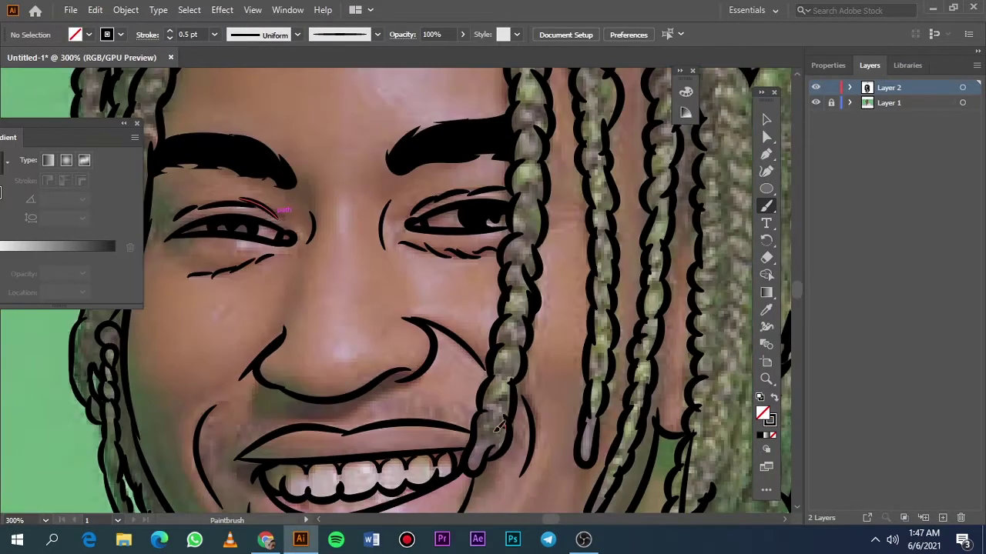
pyautogui.moveTo(498, 427); pyautogui.dragTo(514, 434)
pyautogui.moveTo(513, 387)
pyautogui.mouseDown()
pyautogui.moveTo(484, 397)
pyautogui.moveTo(496, 364)
pyautogui.mouseUp()
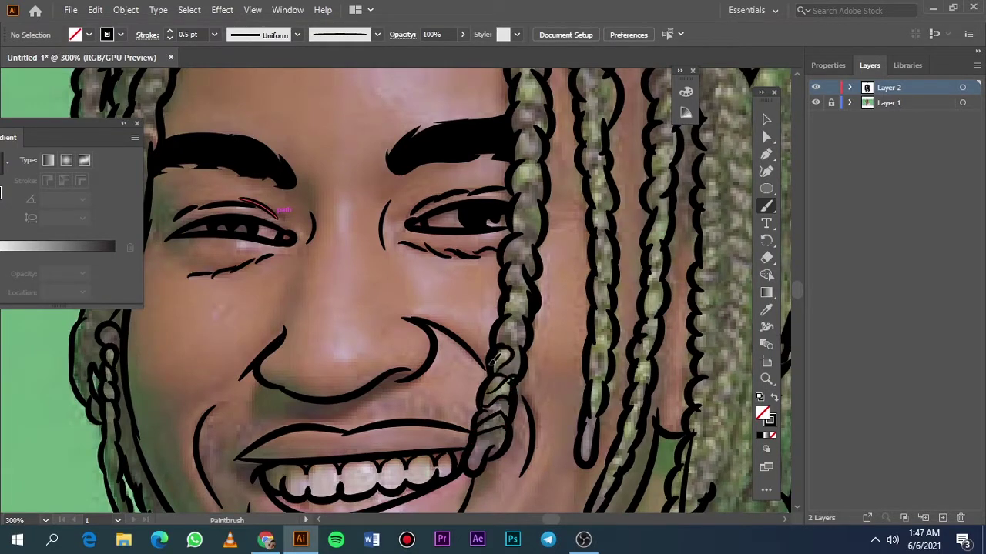
pyautogui.scroll(3, 515, 311)
pyautogui.scroll(2, 524, 331)
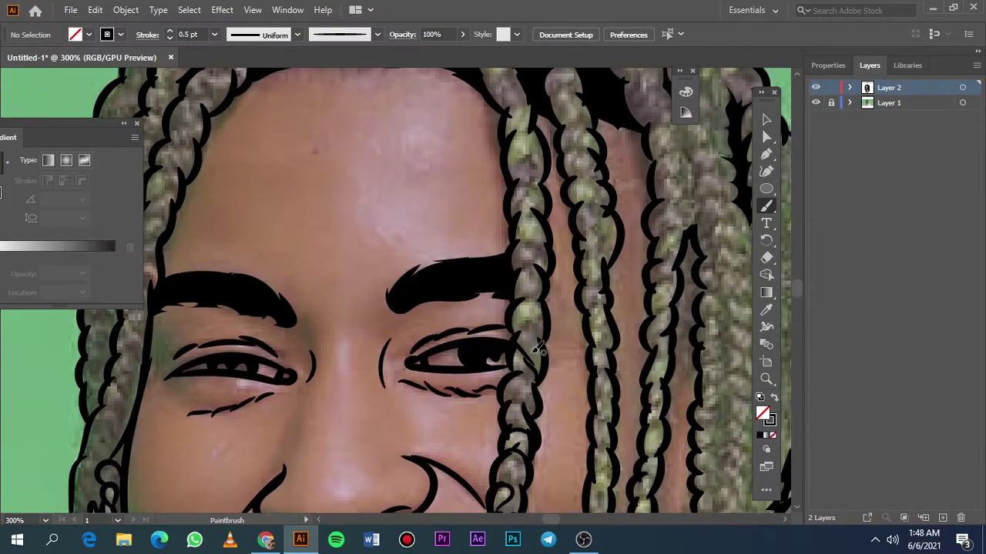
pyautogui.scroll(3, 533, 365)
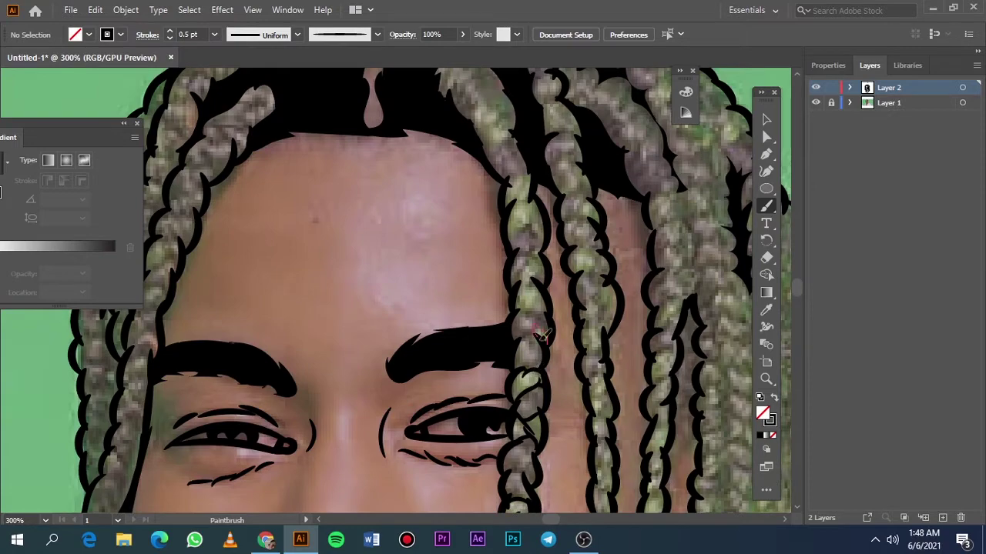
pyautogui.moveTo(543, 335); pyautogui.dragTo(530, 305)
pyautogui.scroll(-2, 530, 285)
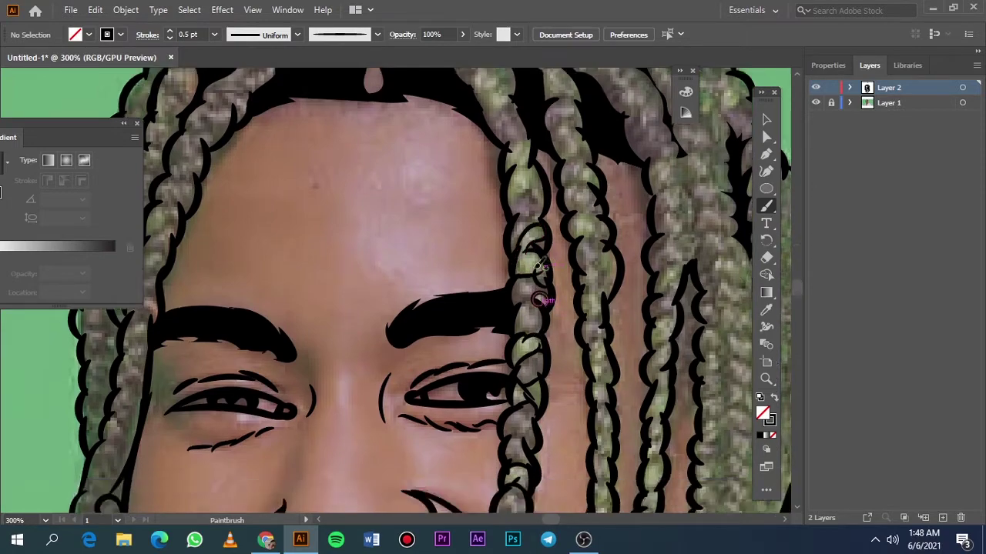
pyautogui.scroll(6, 539, 324)
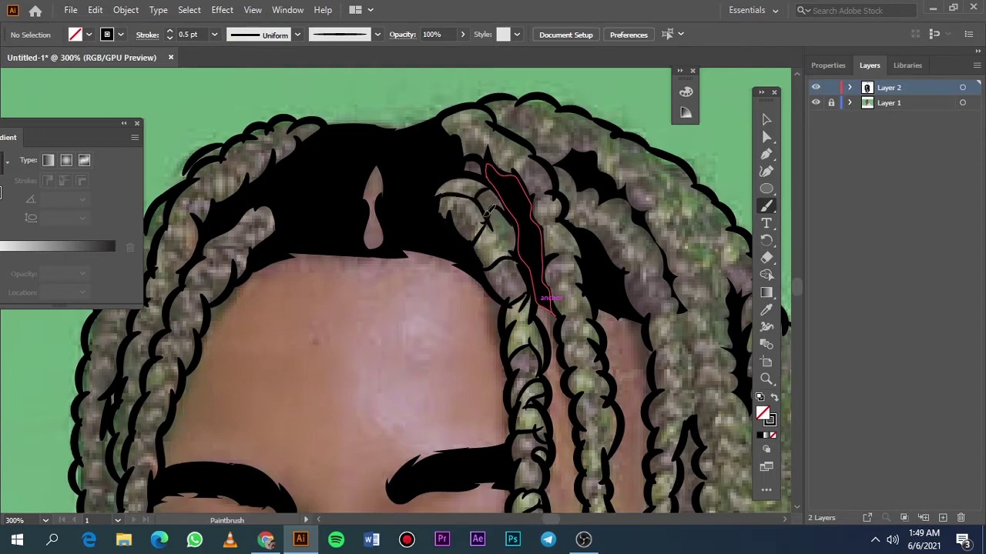
# - Add twist lines on a top braid and above the eyebrow, then view the line art without the photo
pyautogui.hotkey('ctrl', '0')
pyautogui.click(816, 103)
pyautogui.scroll(5, 401, 201)
pyautogui.scroll(-2, 430, 229)
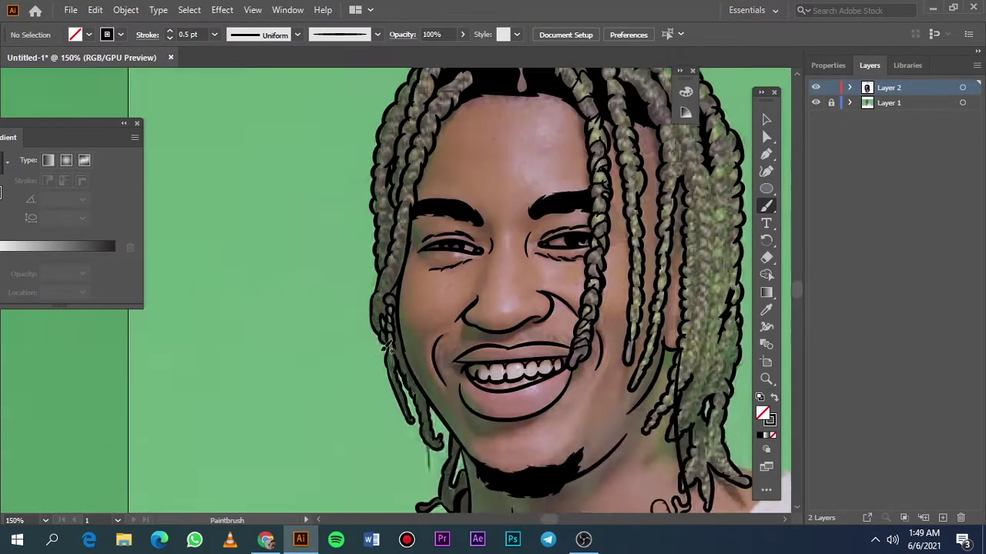
pyautogui.scroll(2, 430, 229)
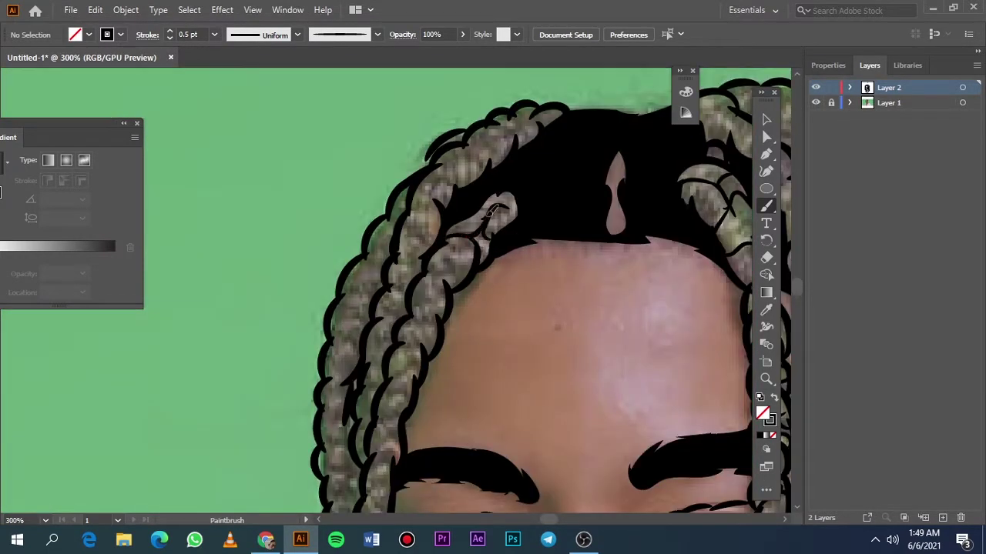
pyautogui.moveTo(472, 231); pyautogui.dragTo(435, 304)
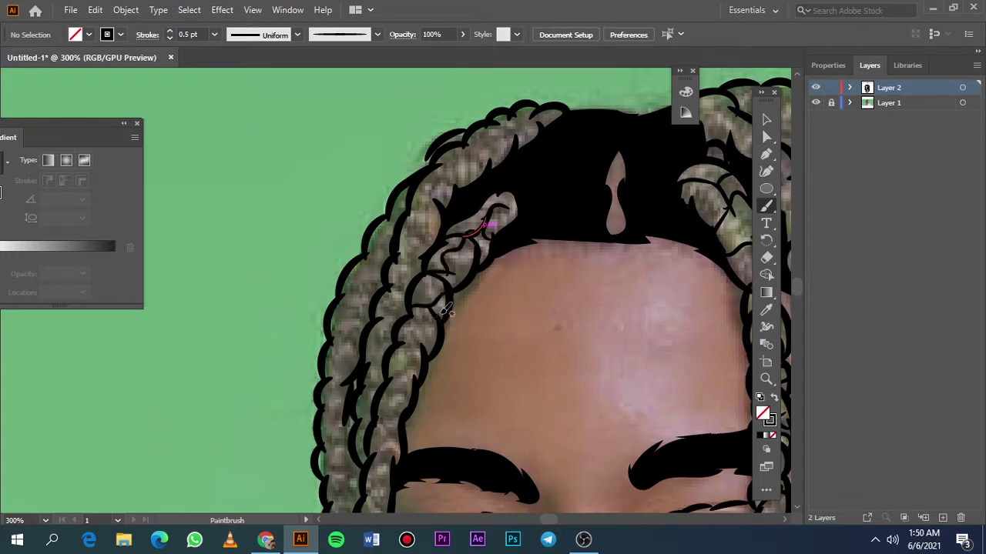
pyautogui.scroll(-3, 445, 310)
pyautogui.scroll(-2, 391, 154)
pyautogui.moveTo(401, 113)
pyautogui.mouseDown()
pyautogui.moveTo(389, 248)
pyautogui.moveTo(387, 239)
pyautogui.mouseUp()
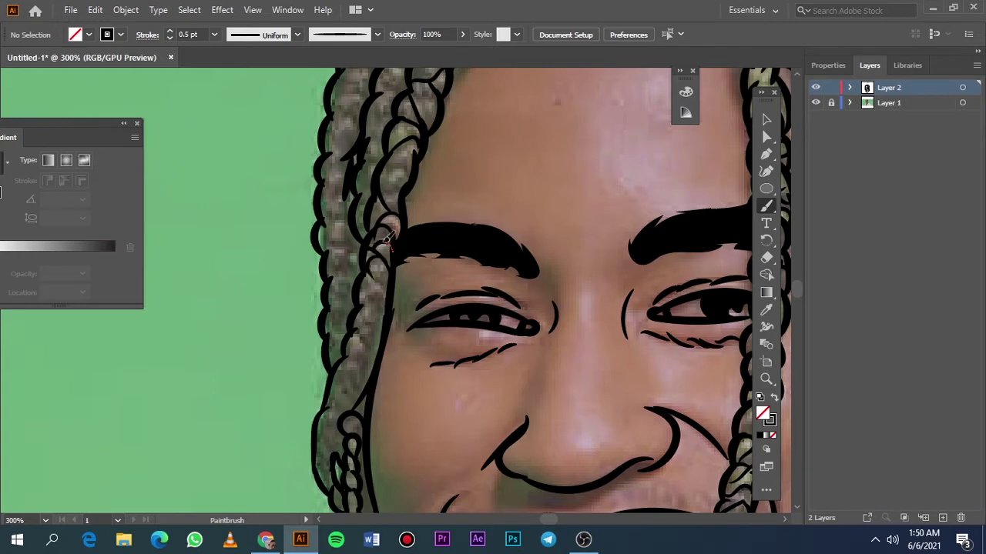
pyautogui.hotkey('ctrl', '0')
pyautogui.click(815, 103)
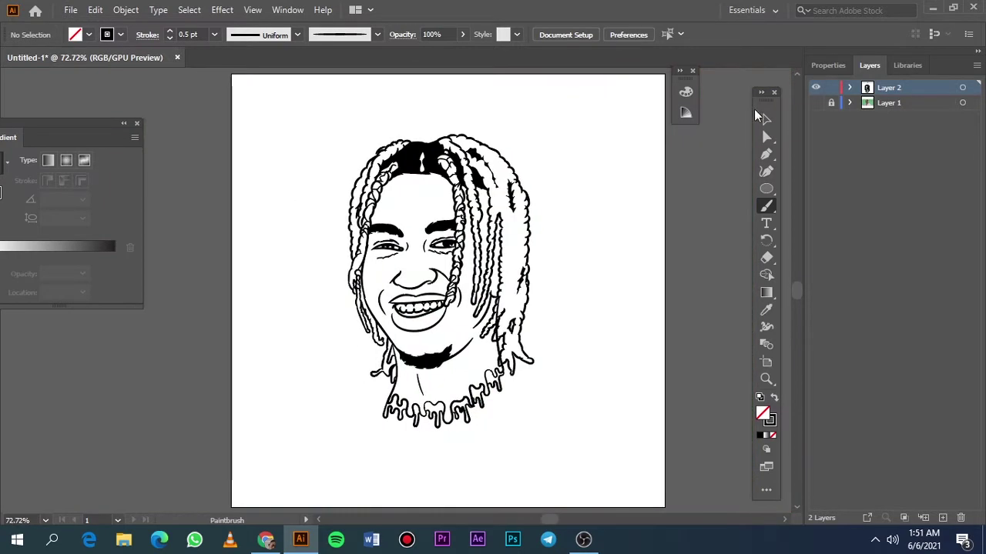
# - Draw a thin twist line up the left braid and check it with the photo hidden
pyautogui.click(816, 103)
pyautogui.hotkey('ctrl', '+')
pyautogui.hotkey('ctrl', '+')
pyautogui.hotkey('ctrl', '+')
pyautogui.hotkey('ctrl', '+')
pyautogui.moveTo(345, 412); pyautogui.dragTo(389, 308)
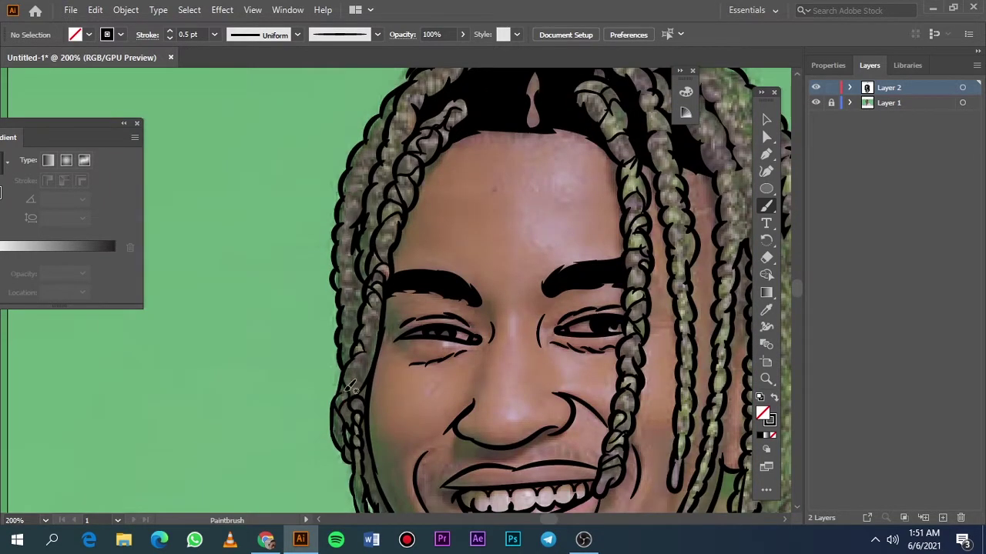
pyautogui.hotkey('ctrl', '+')
pyautogui.hotkey('ctrl', '+')
pyautogui.hotkey('ctrl', '+')
pyautogui.hotkey('ctrl', '-')
pyautogui.hotkey('ctrl', '-')
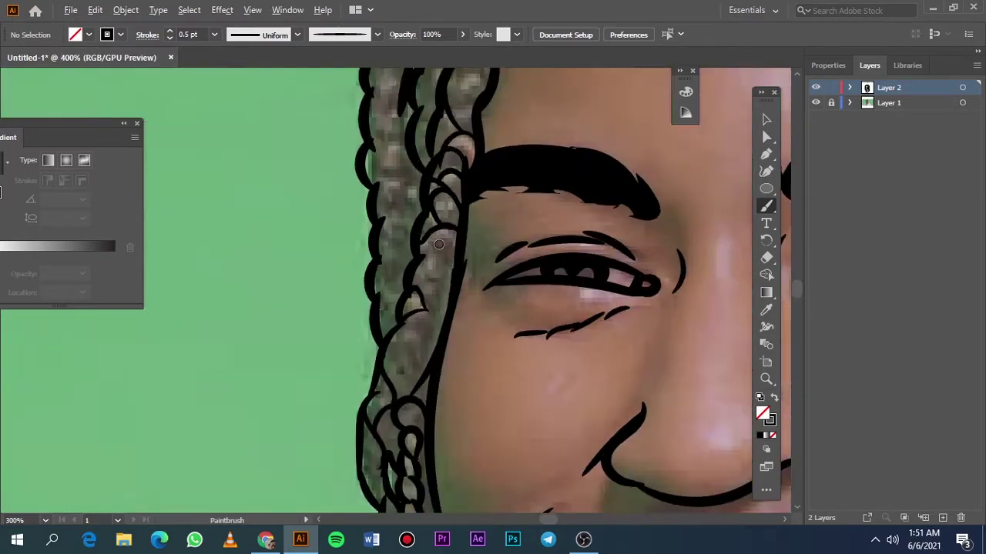
pyautogui.hotkey('ctrl', '-')
pyautogui.hotkey('ctrl', '-')
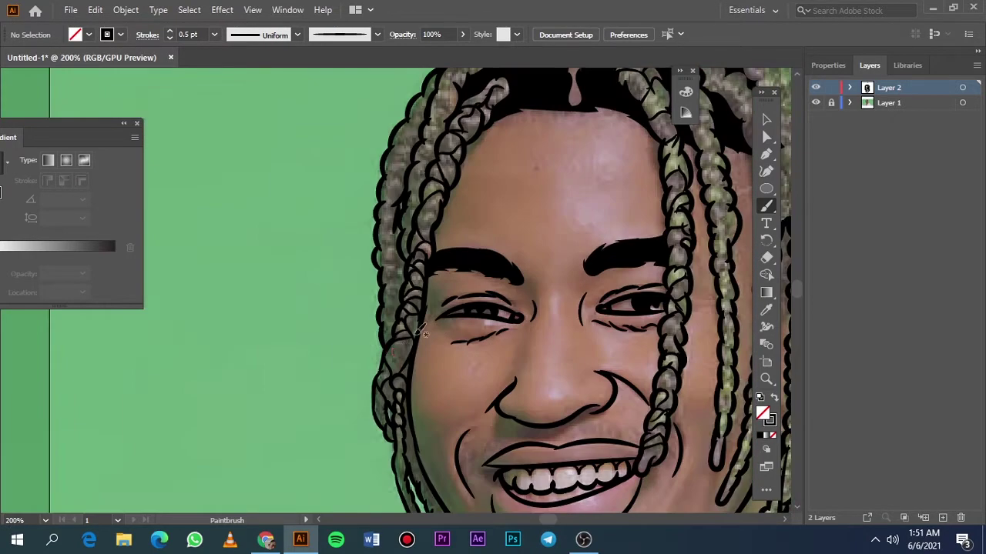
pyautogui.click(816, 103)
pyautogui.hotkey('ctrl', '0')
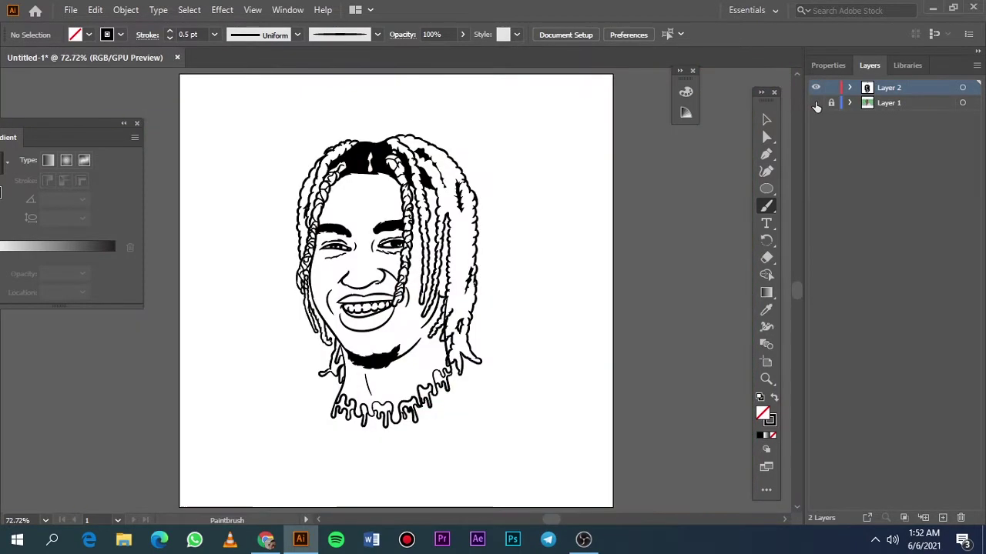
# - Draw another twist line down the left braid, then review the whole portrait without the photo
pyautogui.click(815, 103)
pyautogui.scroll(3, 362, 166)
pyautogui.scroll(1, 360, 166)
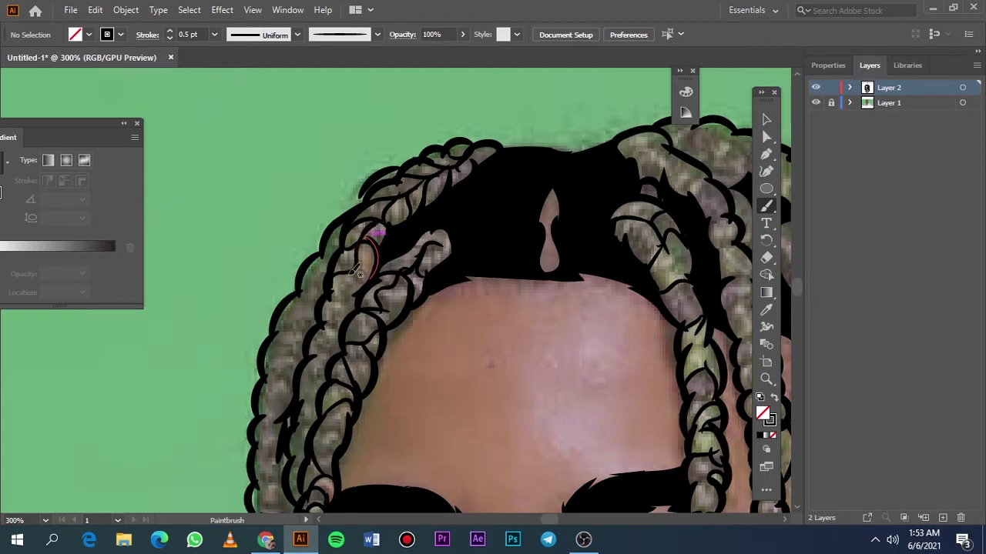
pyautogui.scroll(-3, 350, 304)
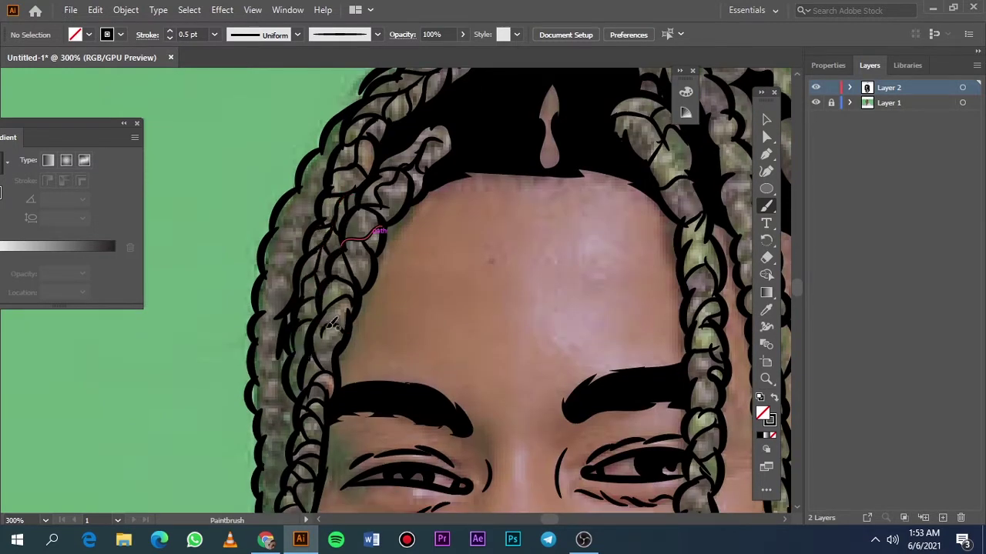
pyautogui.hscroll(-3, 339, 246)
pyautogui.scroll(3, 343, 192)
pyautogui.scroll(-4, 348, 154)
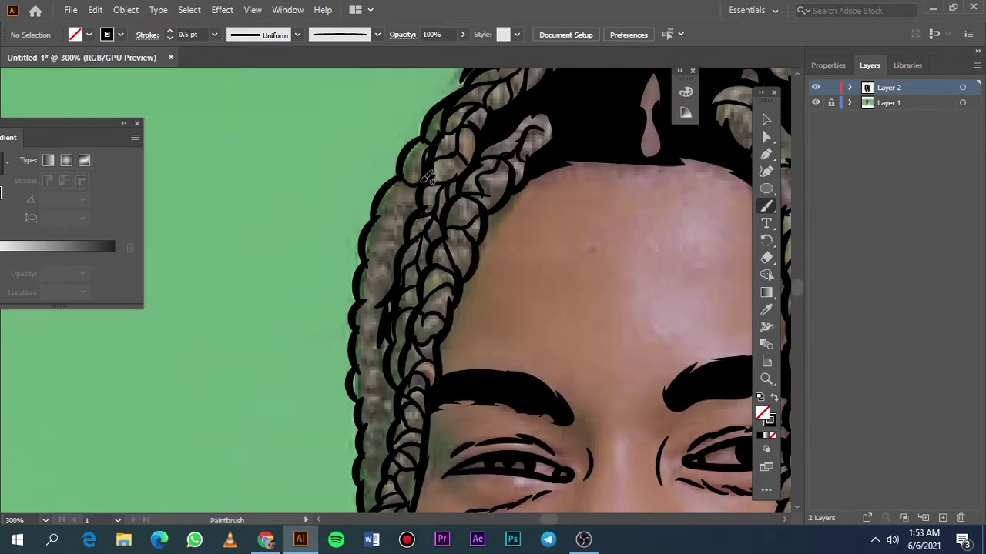
pyautogui.scroll(-3, 385, 254)
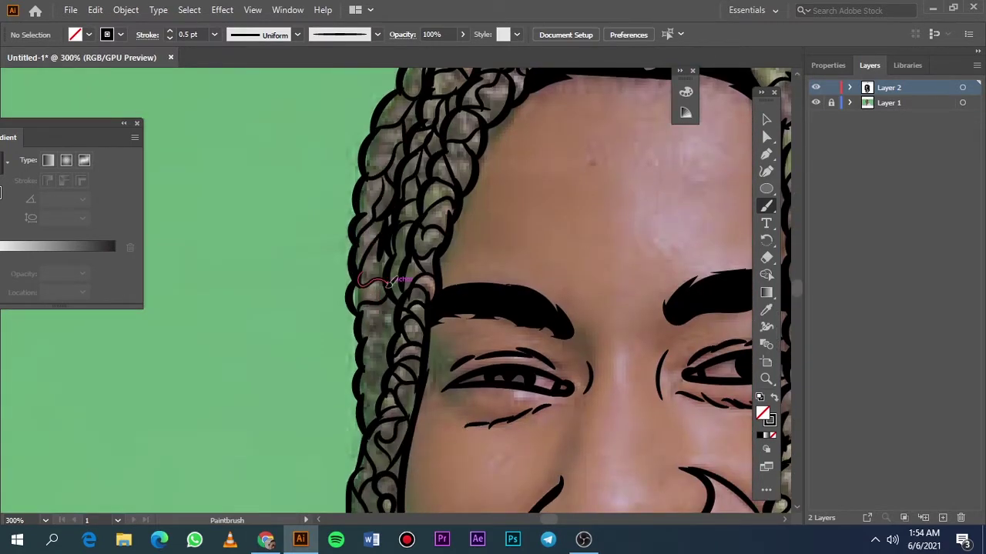
pyautogui.moveTo(365, 260); pyautogui.dragTo(394, 331)
pyautogui.click(817, 103)
pyautogui.hotkey('ctrl', '0')
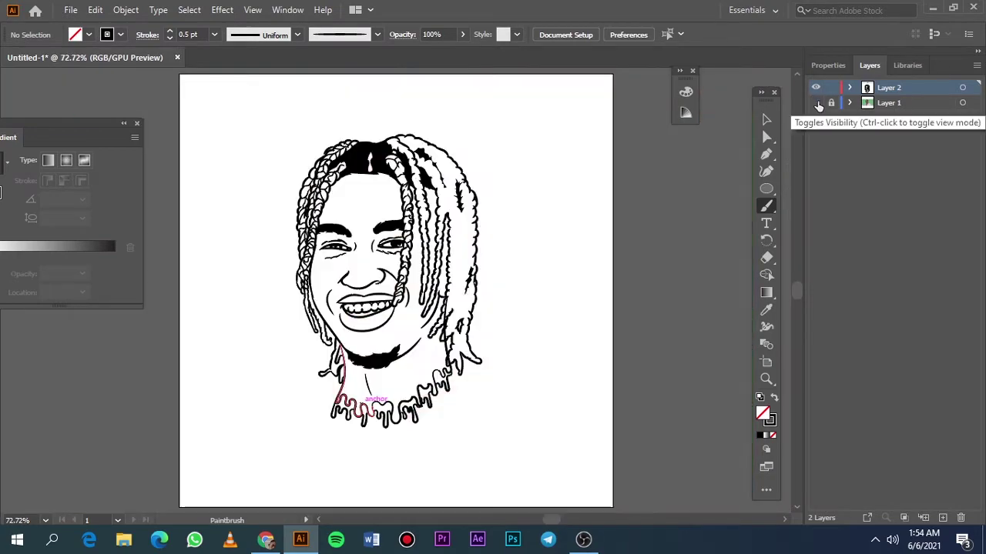
# - Add fine 0.25 pt wispy hair strands along the forehead hairline
pyautogui.click(816, 103)
pyautogui.scroll(5, 378, 173)
pyautogui.moveTo(264, 164)
pyautogui.mouseDown()
pyautogui.moveTo(468, 156)
pyautogui.moveTo(586, 204)
pyautogui.mouseUp()
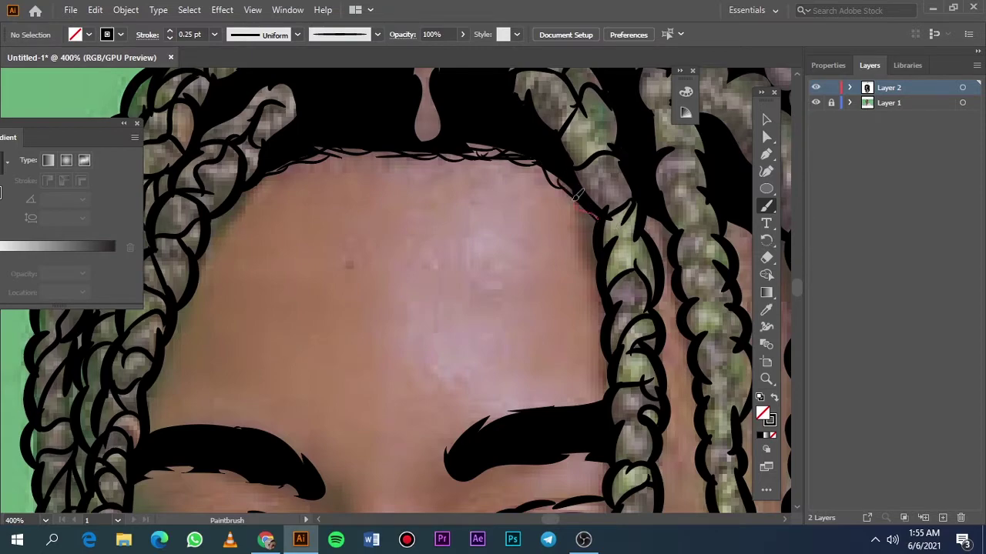
pyautogui.hotkey('ctrl', '0')
pyautogui.scroll(5, 331, 303)
# - Draw a solid black Pencil shape at the mouth corner and check it without the photo
pyautogui.press('n')
pyautogui.hotkey('shift', 'x')
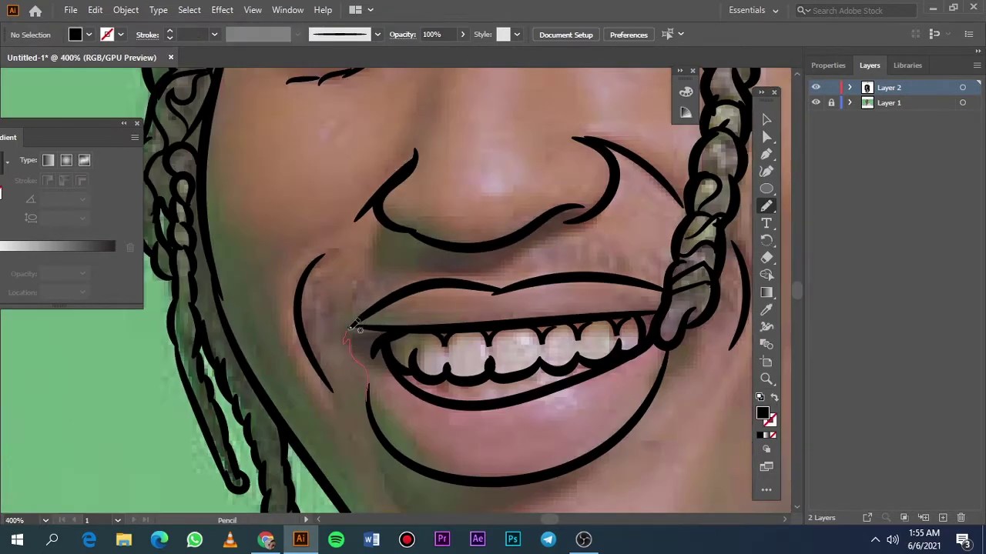
pyautogui.moveTo(357, 327); pyautogui.dragTo(376, 400)
pyautogui.hotkey('ctrl', '0')
pyautogui.click(816, 103)
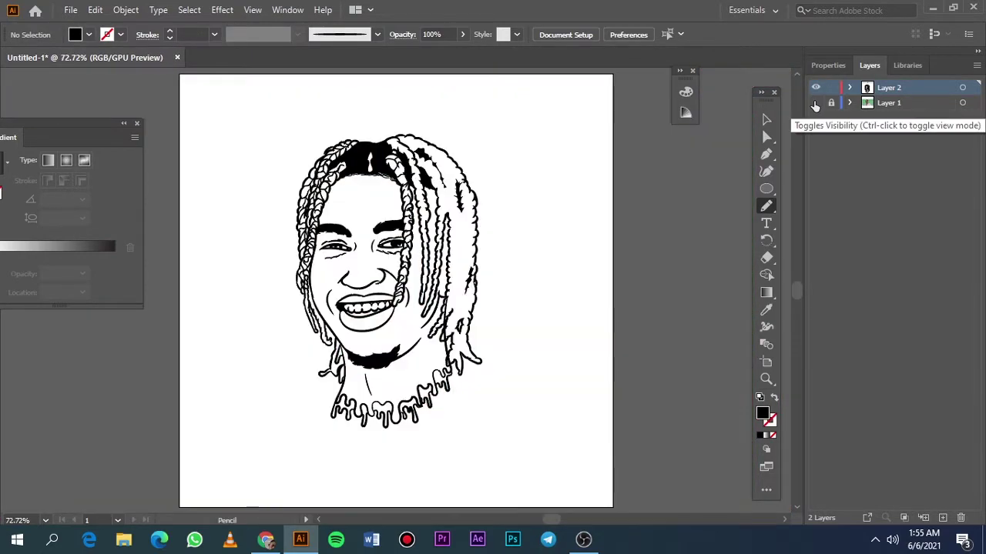
pyautogui.click(816, 102)
pyautogui.scroll(2, 401, 200)
# - With the black-stroke Paintbrush, trace a right-side braid's edge down to its tip
pyautogui.press('b')
pyautogui.hotkey('shift', 'x')
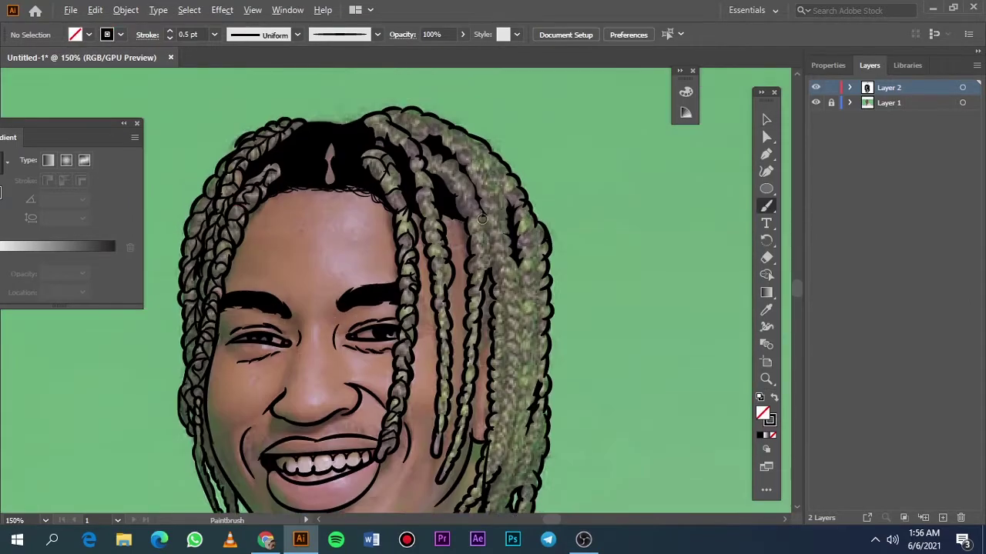
pyautogui.scroll(1, 482, 219)
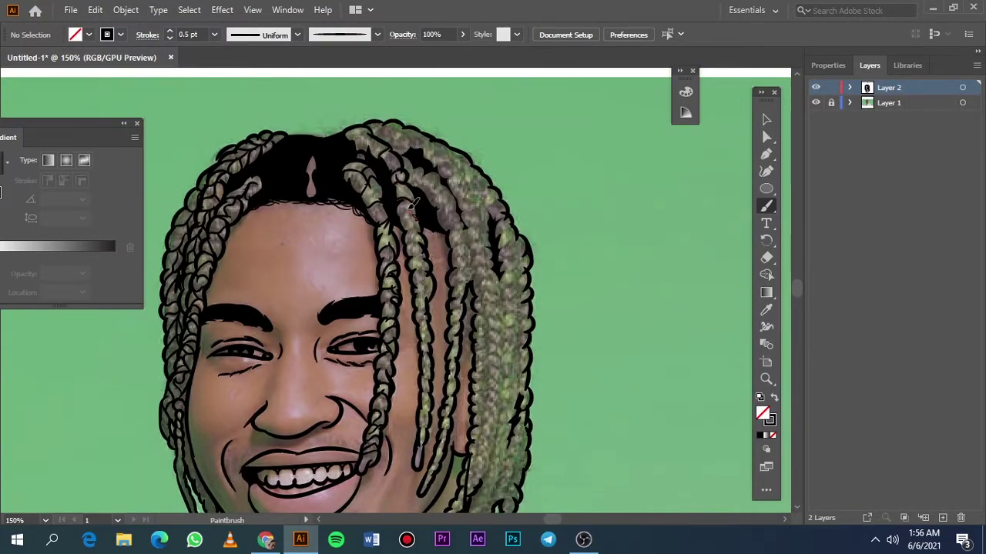
pyautogui.scroll(3, 412, 204)
pyautogui.scroll(-2, 408, 220)
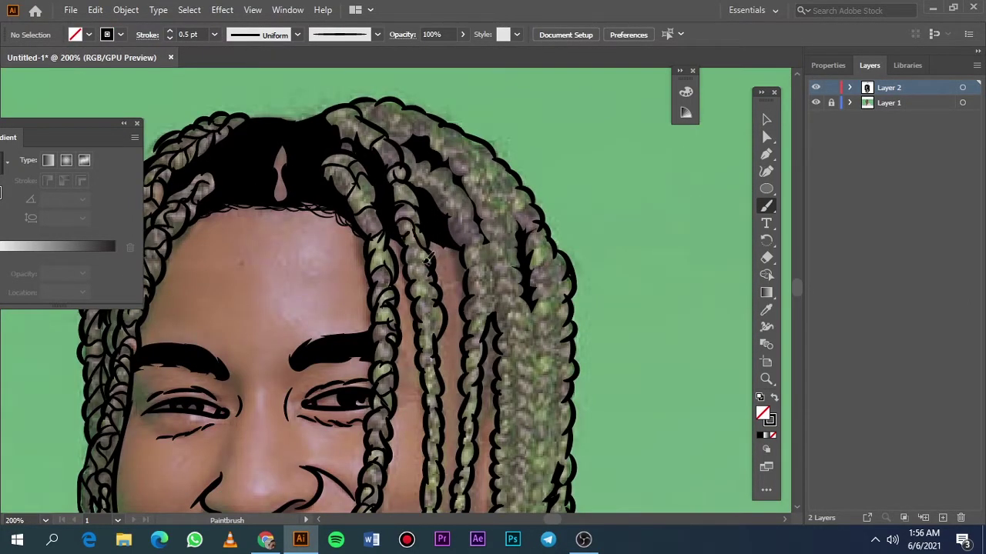
pyautogui.moveTo(429, 261); pyautogui.dragTo(437, 282)
pyautogui.scroll(-4, 437, 312)
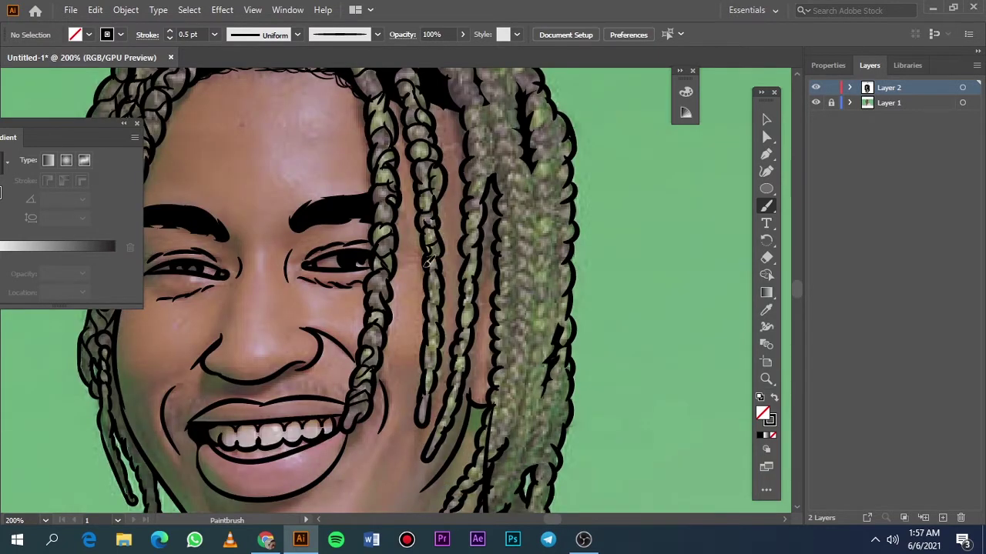
pyautogui.moveTo(437, 287); pyautogui.dragTo(443, 304)
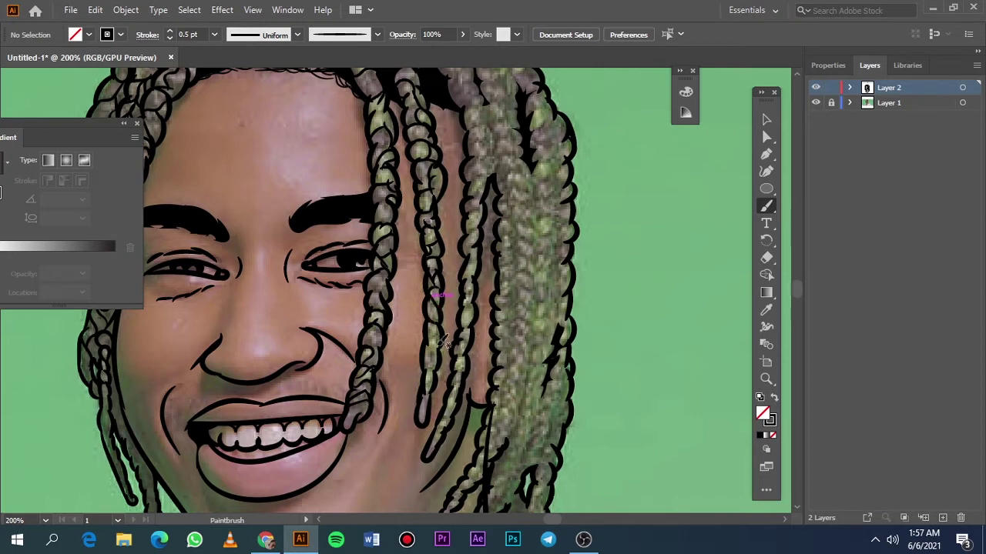
pyautogui.moveTo(443, 366); pyautogui.dragTo(436, 396)
pyautogui.scroll(4, 426, 452)
pyautogui.hscroll(2, 426, 453)
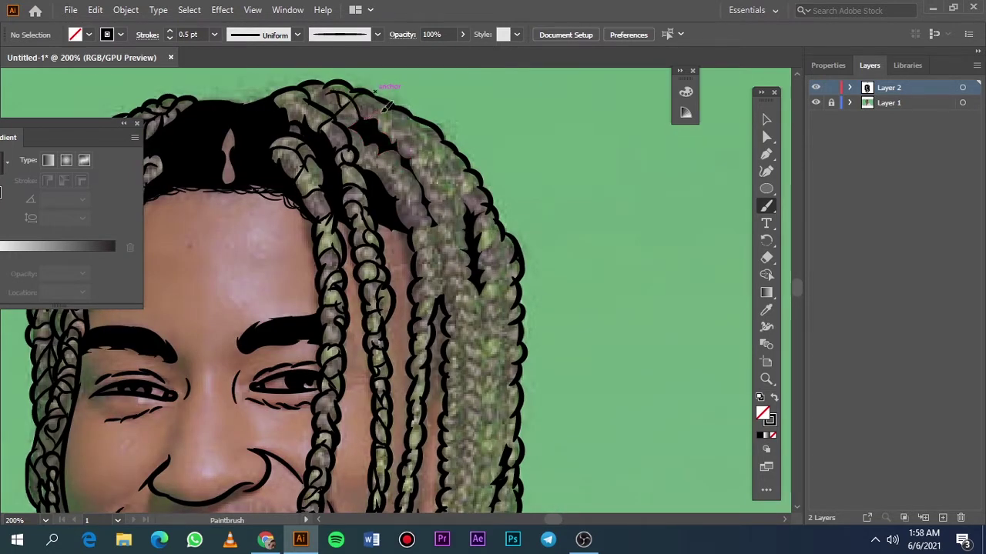
# - Trace the upper and outer braid edges and draw teardrop loops for the braid segments
pyautogui.moveTo(394, 112); pyautogui.dragTo(383, 152)
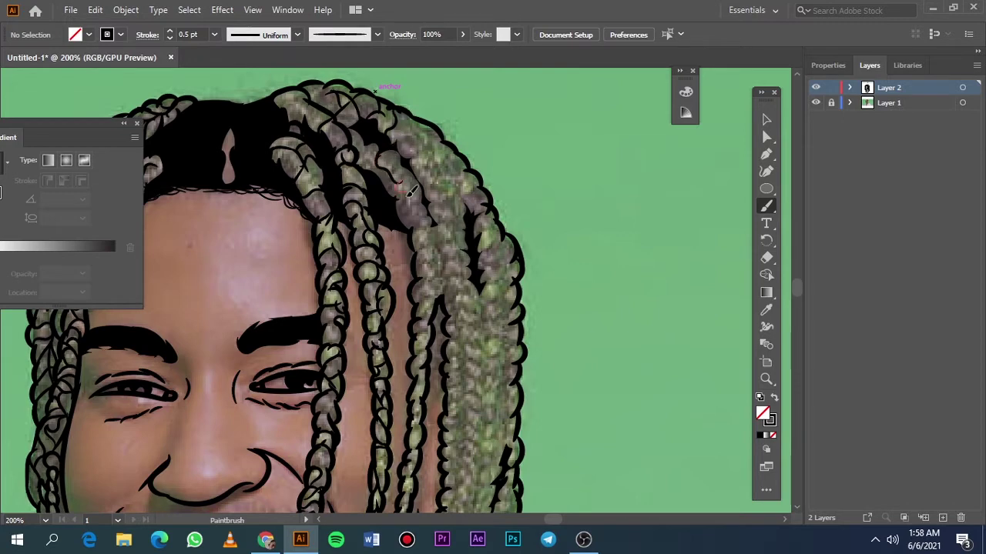
pyautogui.moveTo(410, 192)
pyautogui.mouseDown()
pyautogui.moveTo(424, 225)
pyautogui.moveTo(420, 297)
pyautogui.mouseUp()
pyautogui.scroll(-3, 429, 285)
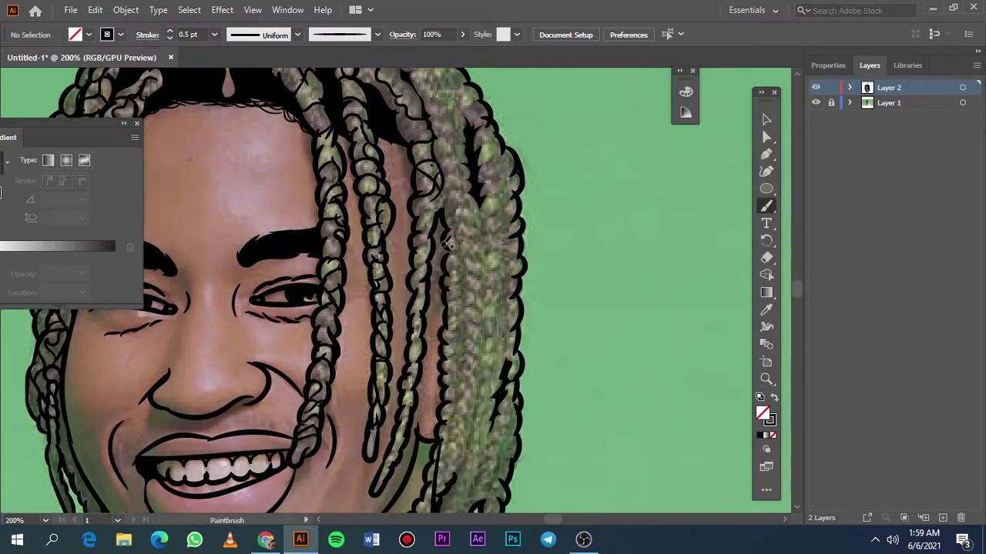
pyautogui.moveTo(443, 173)
pyautogui.mouseDown()
pyautogui.moveTo(417, 222)
pyautogui.moveTo(424, 229)
pyautogui.mouseUp()
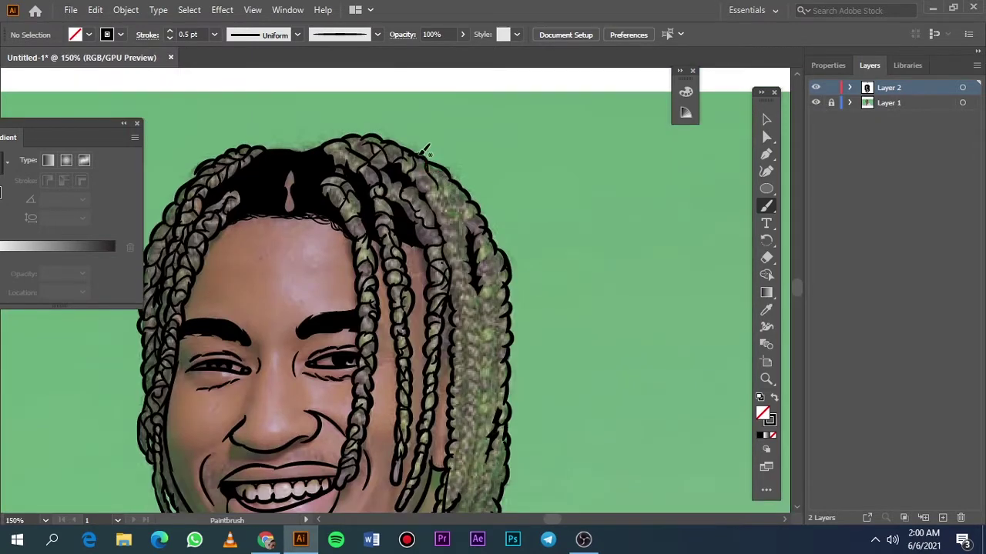
pyautogui.moveTo(425, 163); pyautogui.dragTo(434, 190)
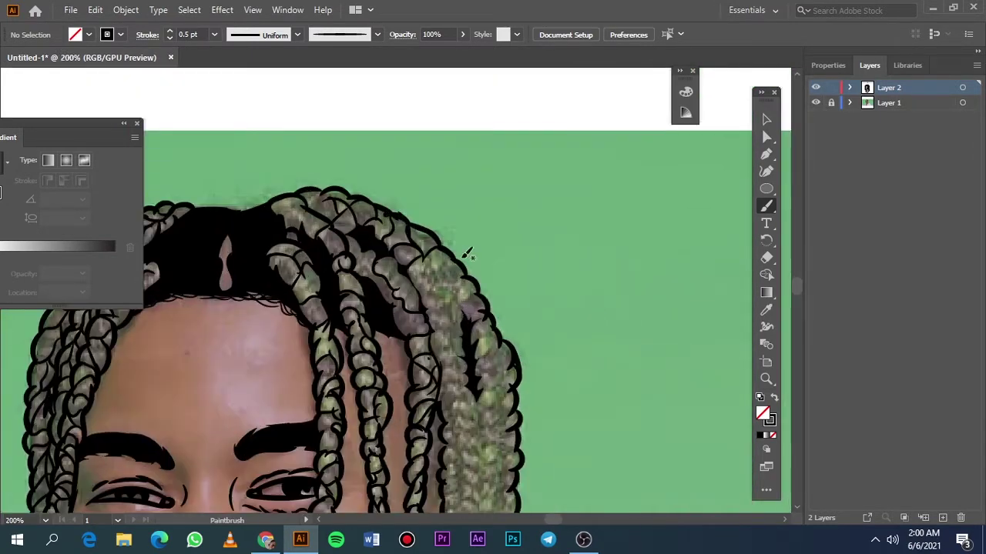
pyautogui.moveTo(433, 258)
pyautogui.mouseDown()
pyautogui.moveTo(487, 299)
pyautogui.moveTo(455, 293)
pyautogui.mouseUp()
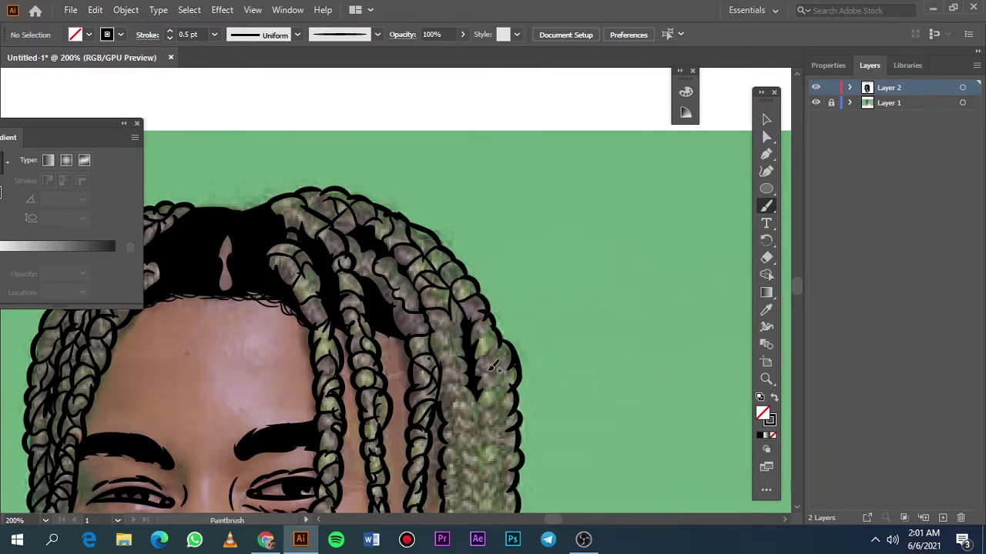
pyautogui.moveTo(493, 368)
pyautogui.mouseDown()
pyautogui.moveTo(374, 249)
pyautogui.moveTo(330, 245)
pyautogui.mouseUp()
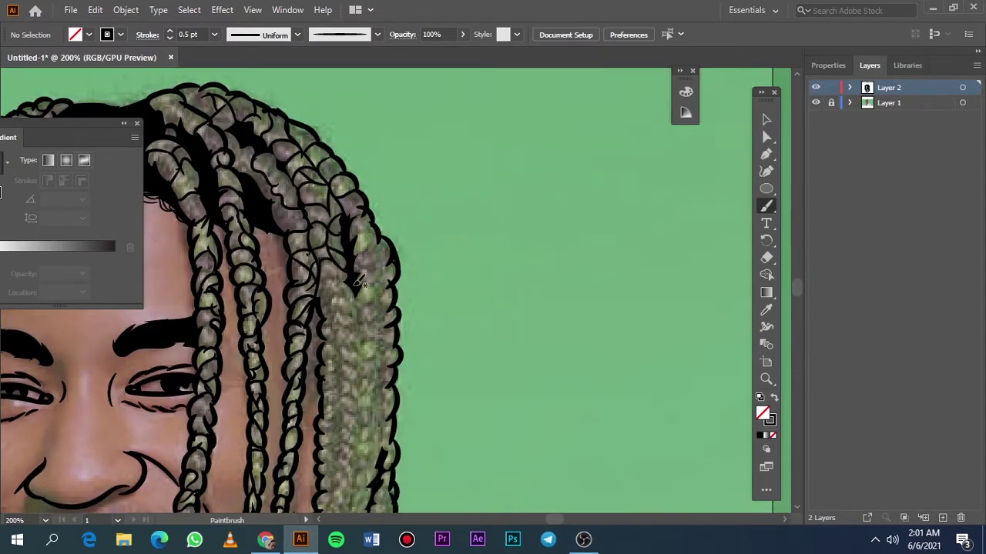
pyautogui.moveTo(337, 292); pyautogui.dragTo(331, 287)
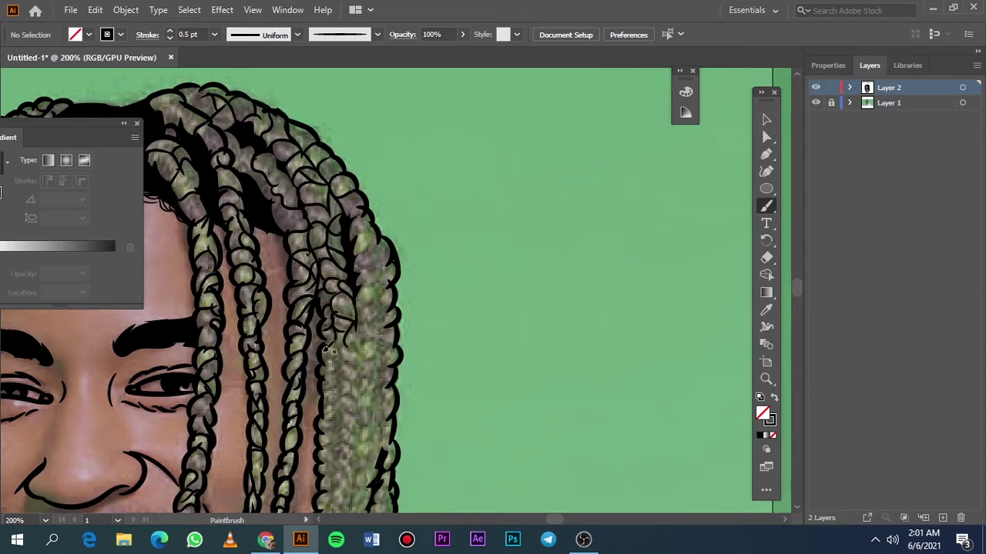
pyautogui.scroll(-3, 329, 350)
pyautogui.moveTo(339, 228); pyautogui.dragTo(362, 219)
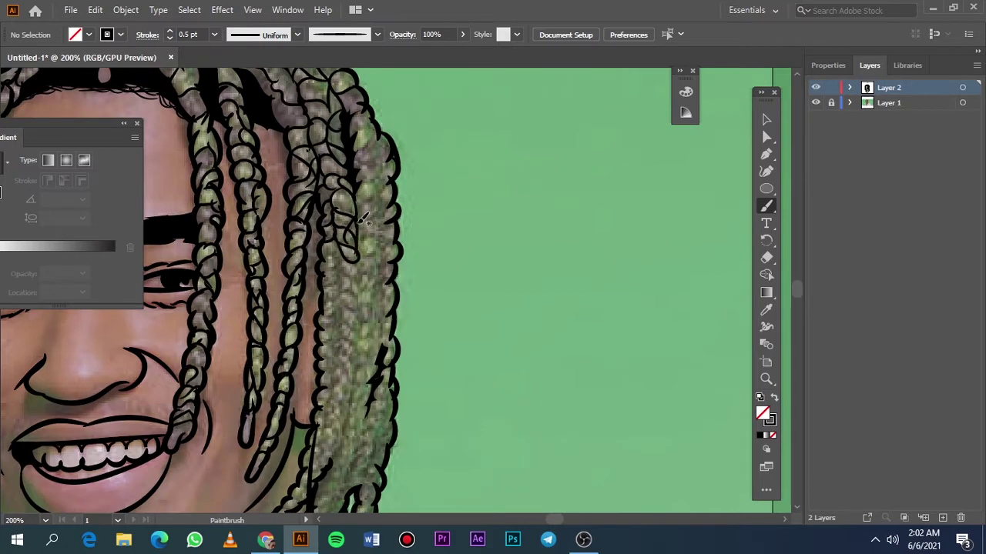
pyautogui.moveTo(354, 285); pyautogui.dragTo(344, 268)
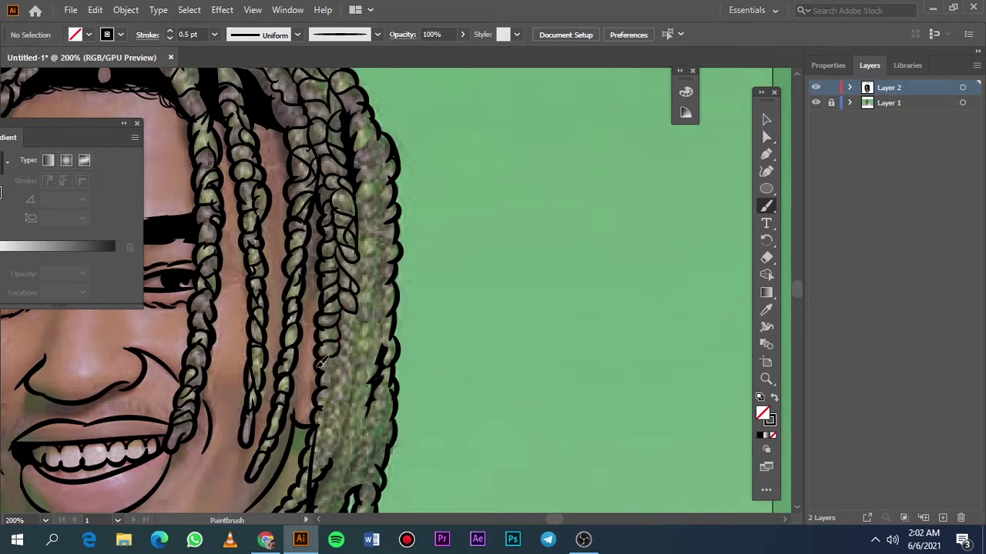
pyautogui.scroll(-2, 336, 416)
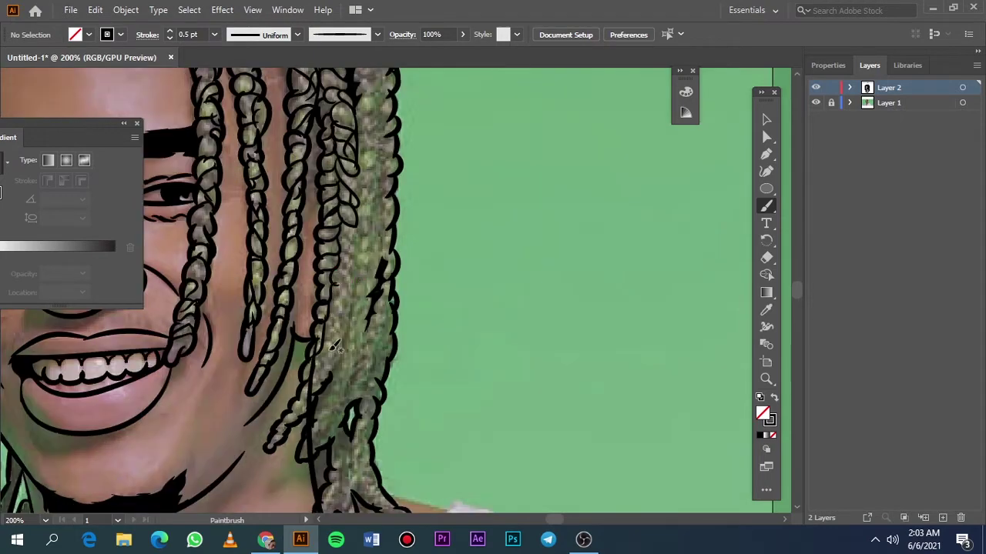
pyautogui.scroll(-2, 336, 416)
# - Expand the last brush stroke into an outlined shape
pyautogui.press('v')
pyautogui.click(332, 422)
pyautogui.click(125, 9)
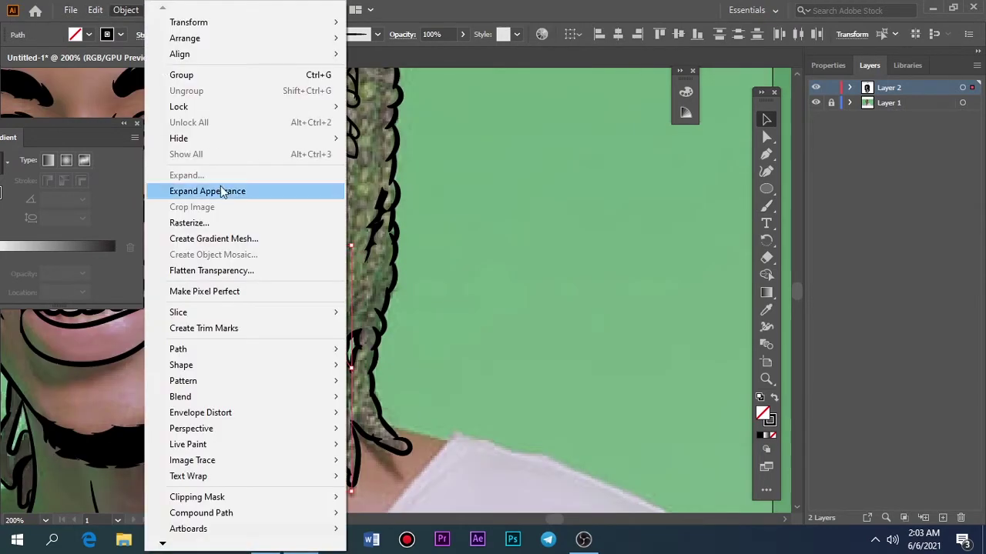
pyautogui.click(220, 189)
pyautogui.click(693, 398)
# - Inspect a piece inside the expanded group, then toggle the photo layer off and on
pyautogui.scroll(4, 327, 291)
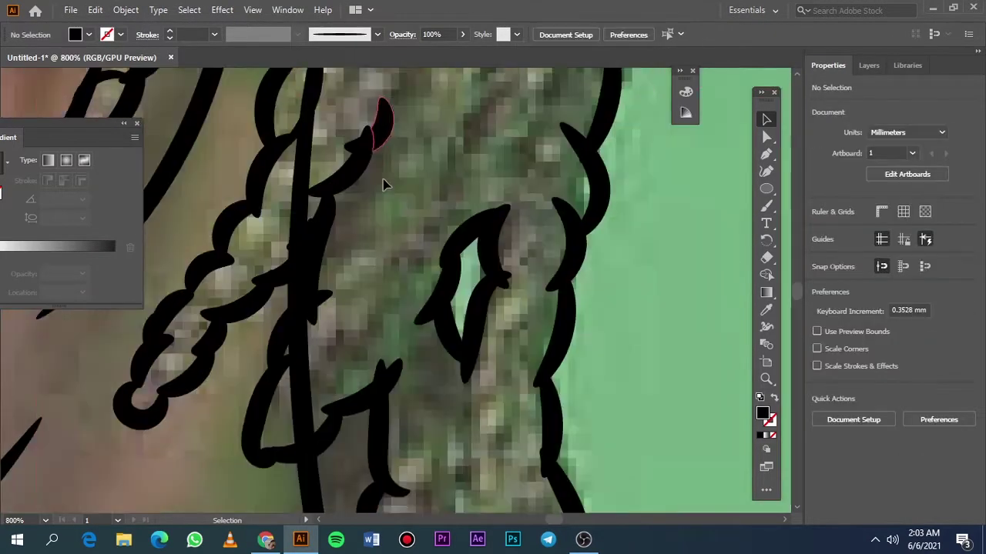
pyautogui.doubleClick(330, 143)
pyautogui.scroll(-5, 331, 308)
pyautogui.click(356, 331)
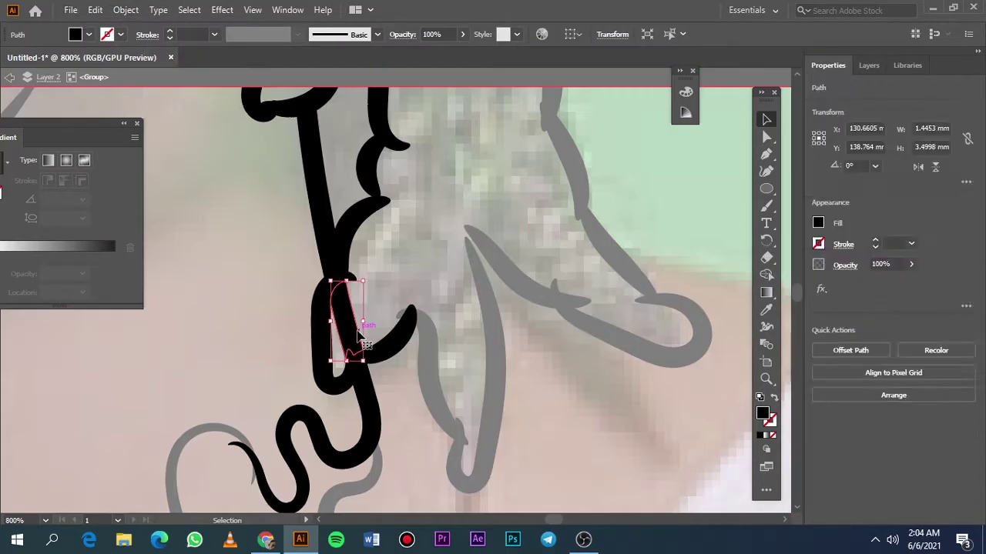
pyautogui.press('Escape')
pyautogui.hotkey('ctrl', '0')
pyautogui.click(869, 65)
pyautogui.click(815, 103)
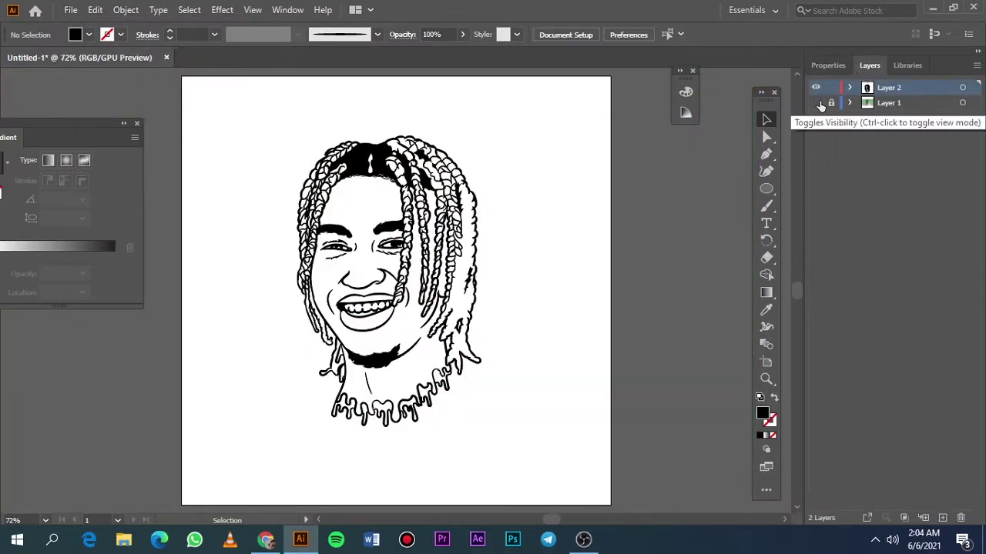
pyautogui.click(815, 102)
pyautogui.scroll(3, 385, 231)
# - Restore the black-stroke Paintbrush and pan around the hair to inspect the line art
pyautogui.press('b')
pyautogui.hotkey('shift', 'x')
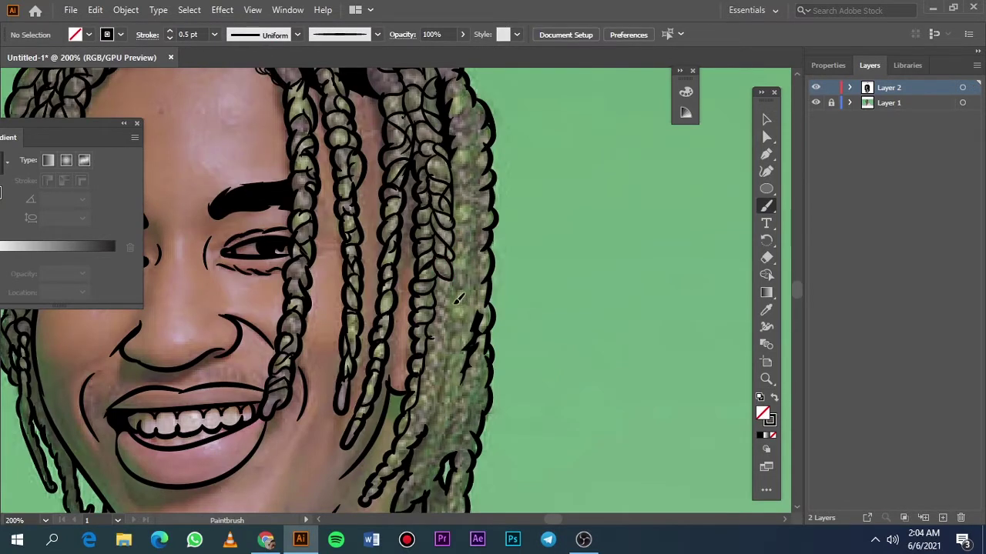
pyautogui.scroll(2, 429, 333)
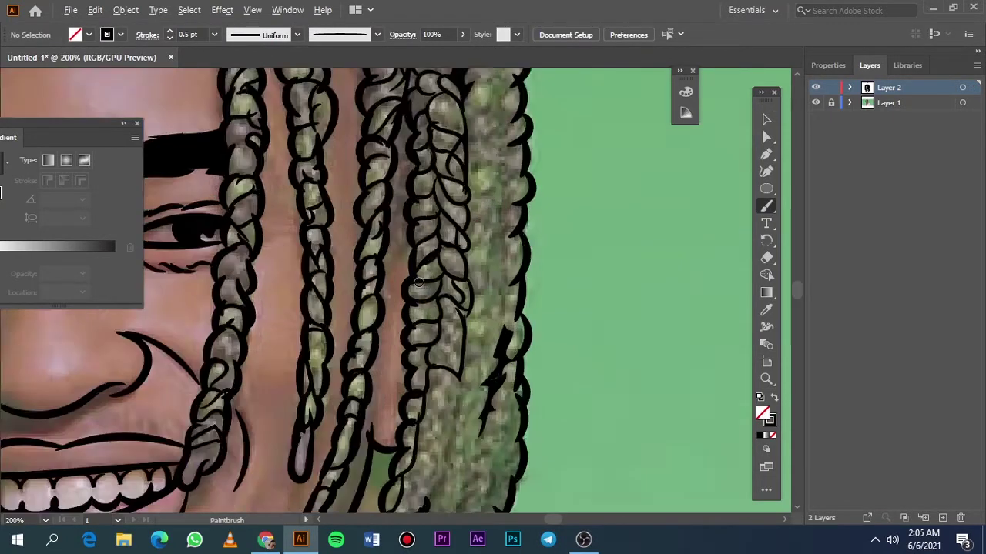
pyautogui.scroll(1, 429, 333)
pyautogui.scroll(-1, 374, 159)
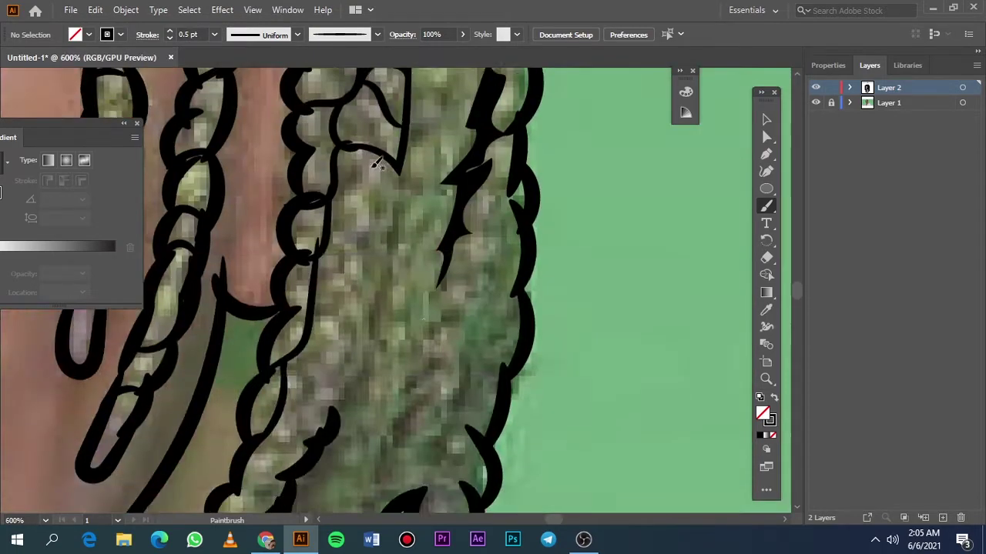
pyautogui.scroll(-1, 362, 187)
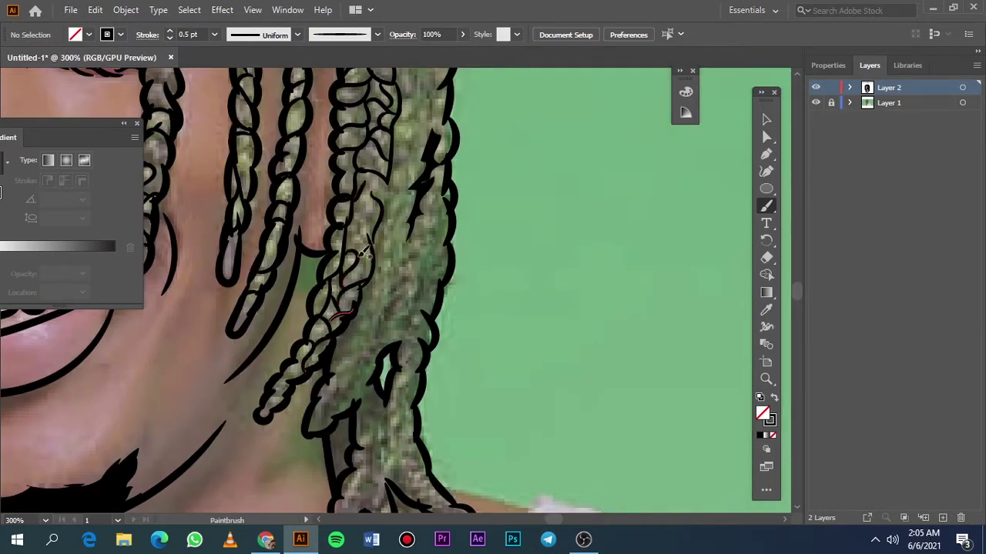
pyautogui.scroll(-1, 358, 214)
pyautogui.scroll(-2, 359, 214)
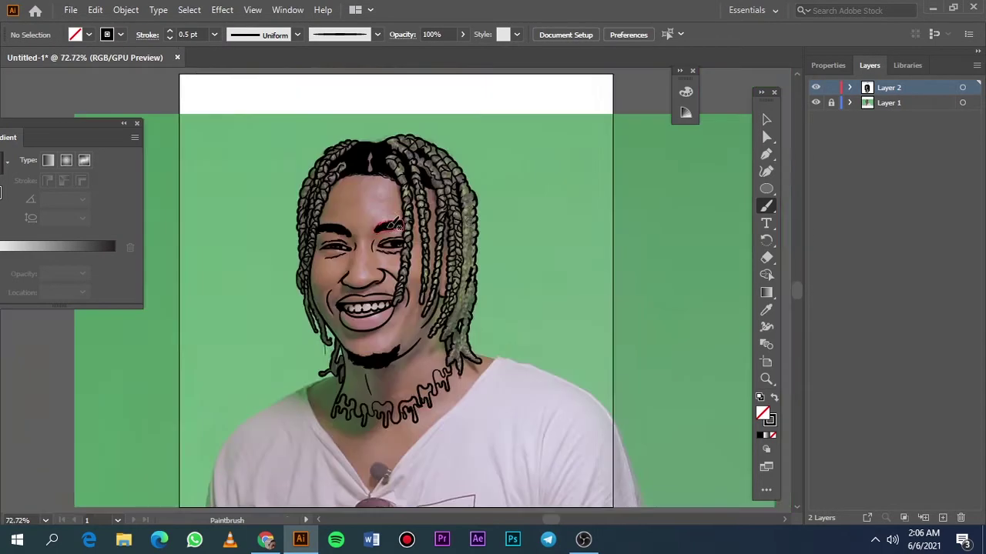
pyautogui.scroll(2, 477, 352)
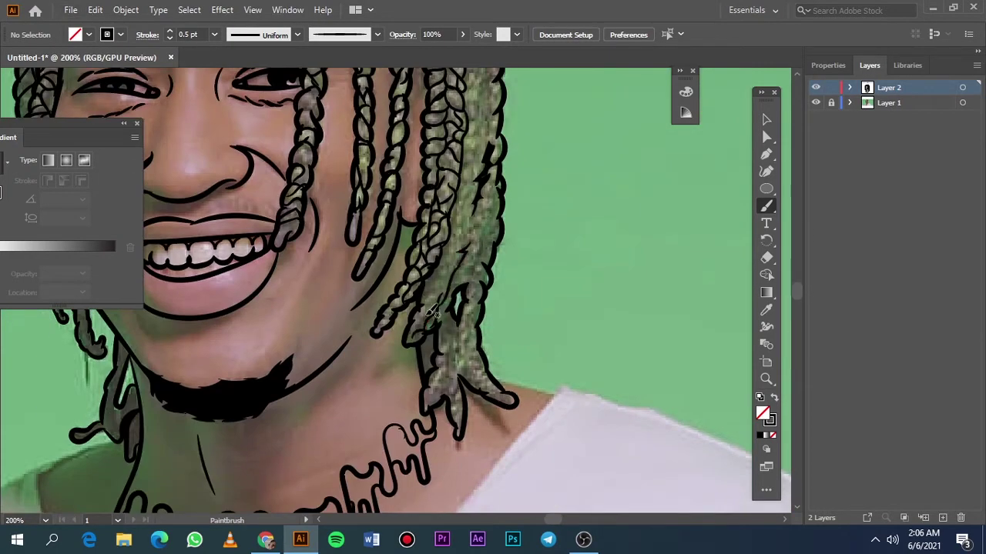
pyautogui.scroll(2, 462, 231)
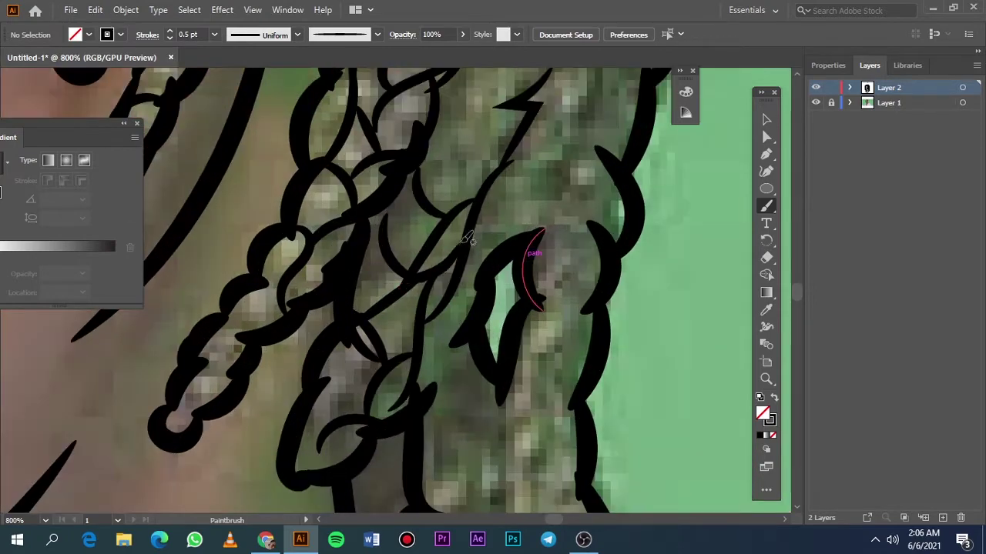
pyautogui.scroll(-2, 462, 231)
pyautogui.scroll(3, 478, 200)
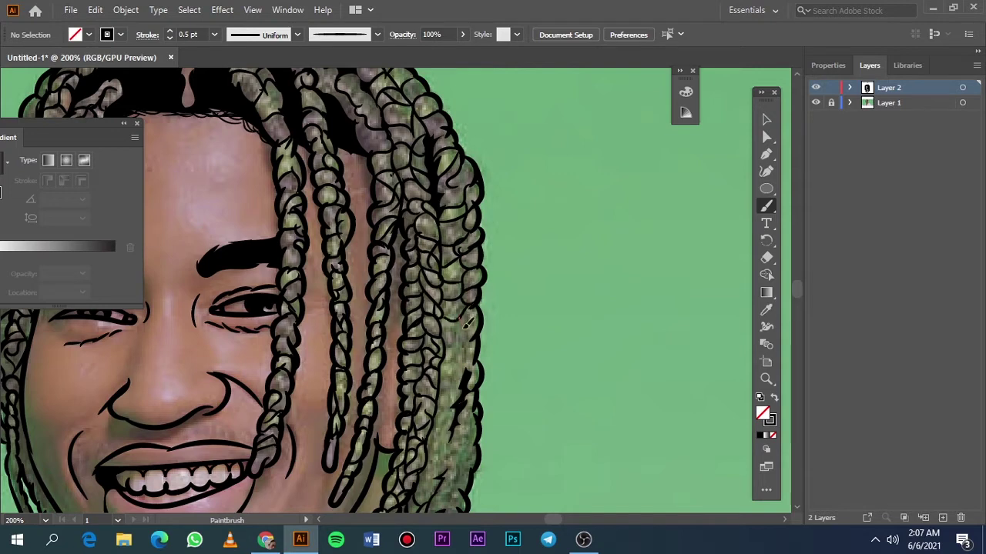
pyautogui.scroll(-3, 443, 378)
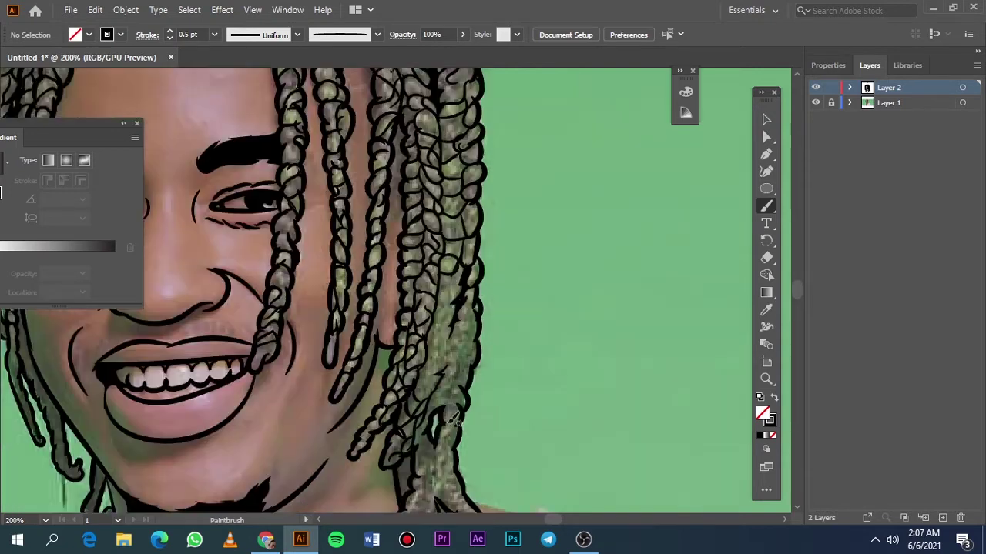
pyautogui.scroll(-1, 446, 266)
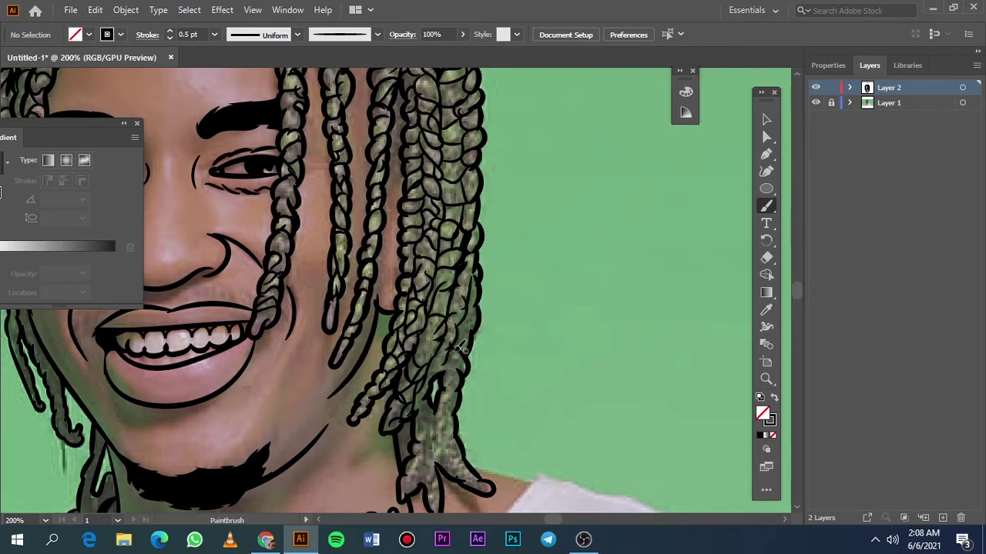
pyautogui.scroll(-2, 465, 331)
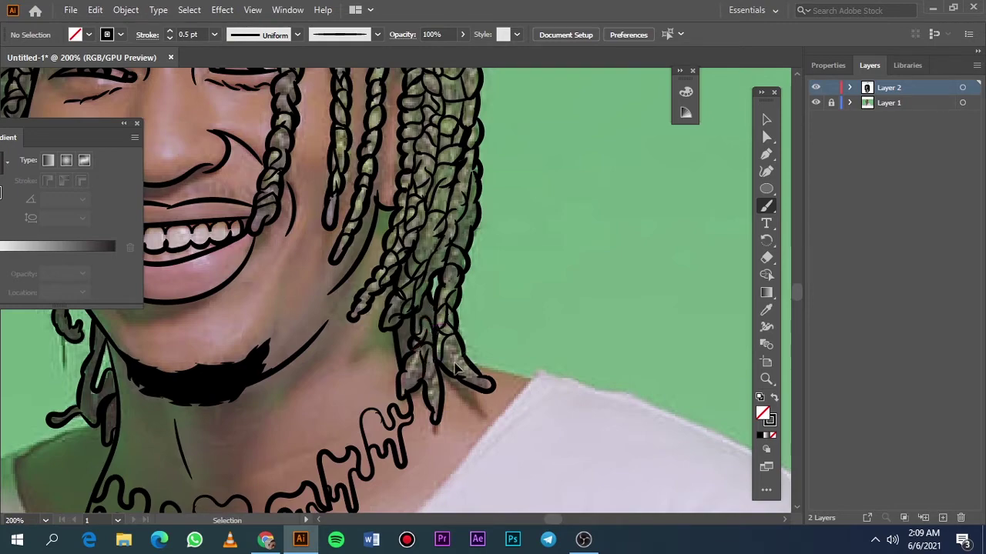
# - Fit the whole artboard in view and select all the line art
pyautogui.hotkey('ctrl', '0')
pyautogui.scroll(5, 361, 327)
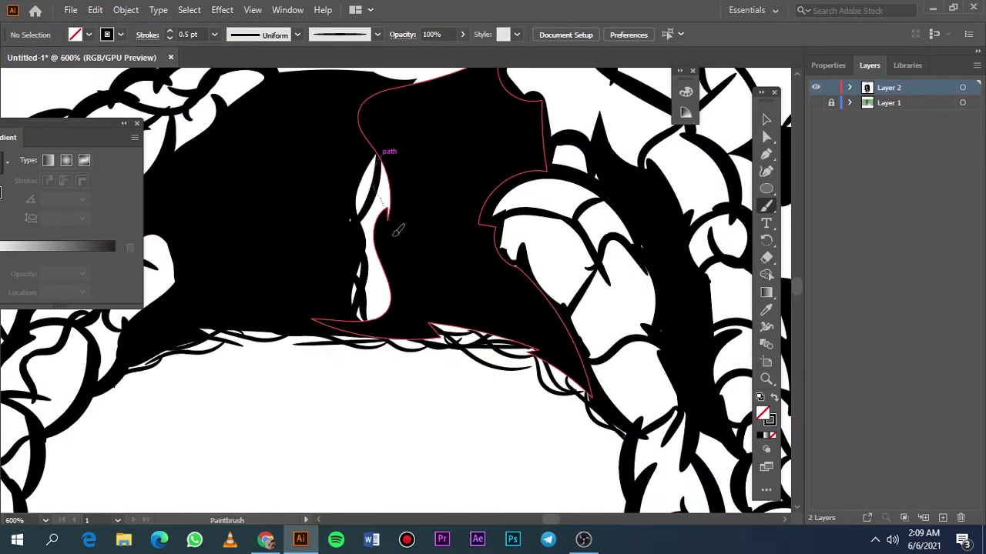
pyautogui.hotkey('ctrl', '0')
pyautogui.scroll(4, 389, 350)
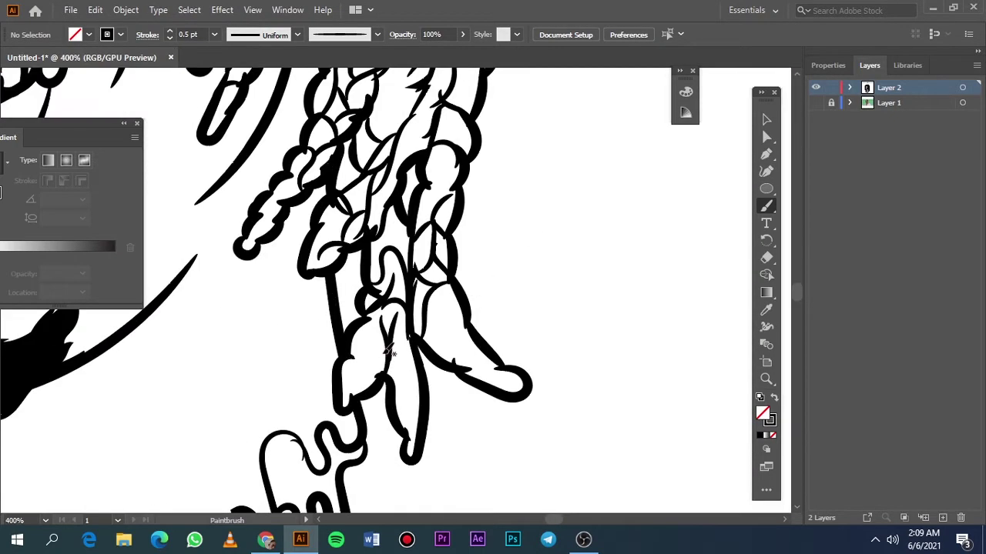
pyautogui.hotkey('ctrl', '0')
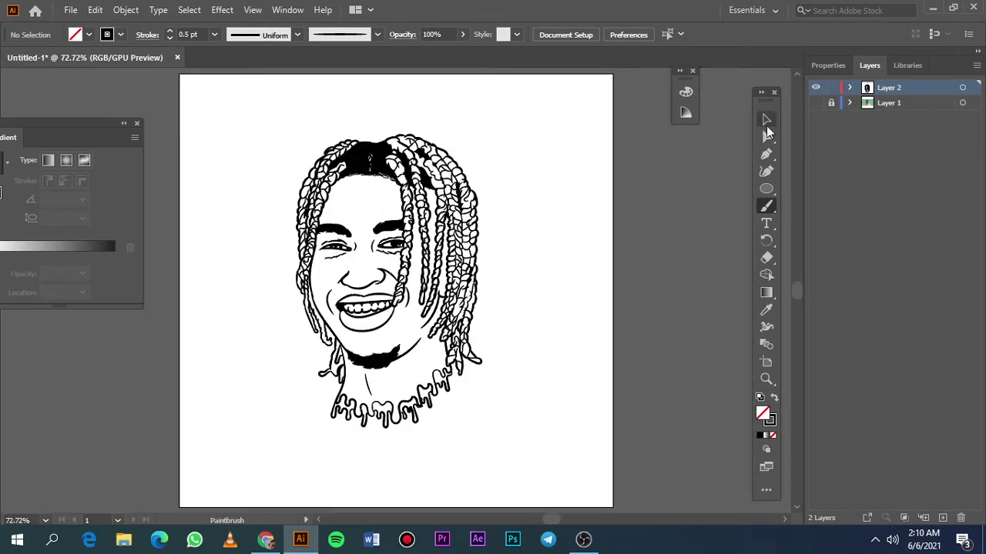
pyautogui.hotkey('ctrl', 'a')
pyautogui.click(125, 9)
# - Expand the line art, widen the orange rectangle over the portrait, and position the shades.pdf swatches
pyautogui.click(213, 174)
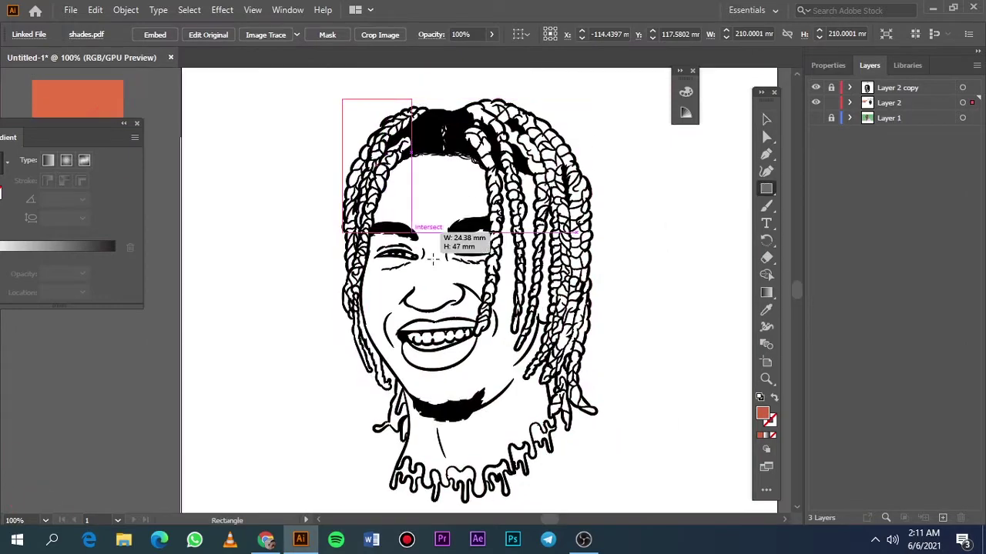
pyautogui.moveTo(341, 301); pyautogui.dragTo(312, 300)
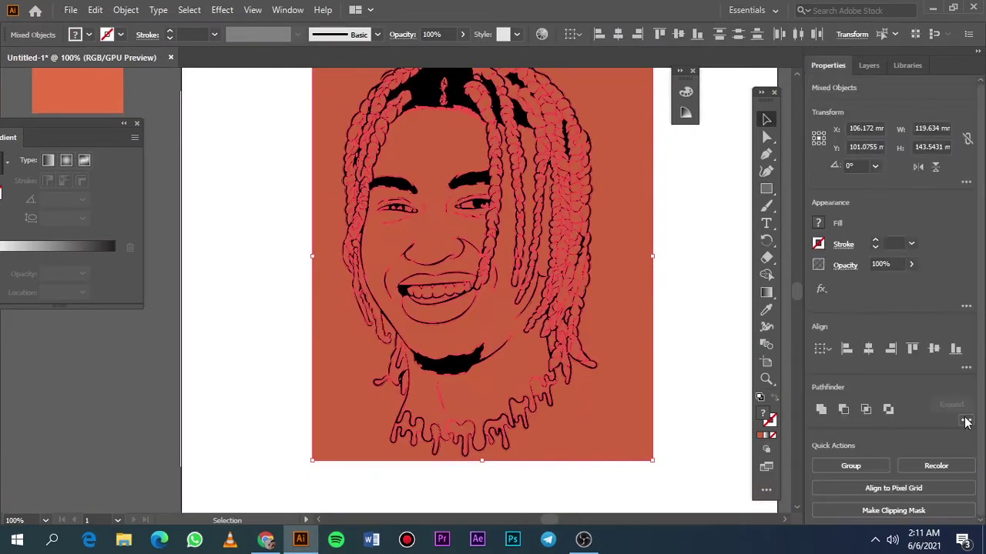
pyautogui.doubleClick(561, 329)
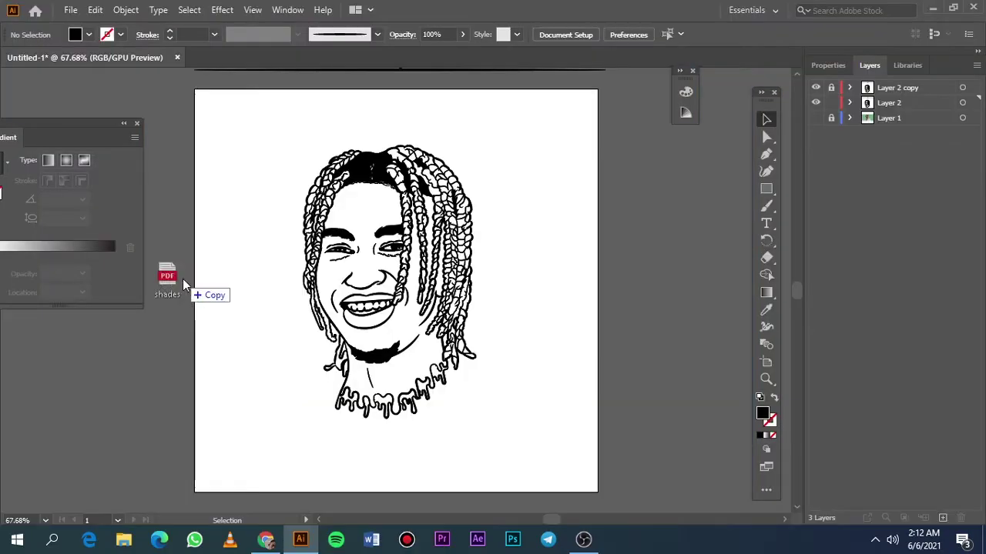
pyautogui.moveTo(366, 224); pyautogui.dragTo(333, 224)
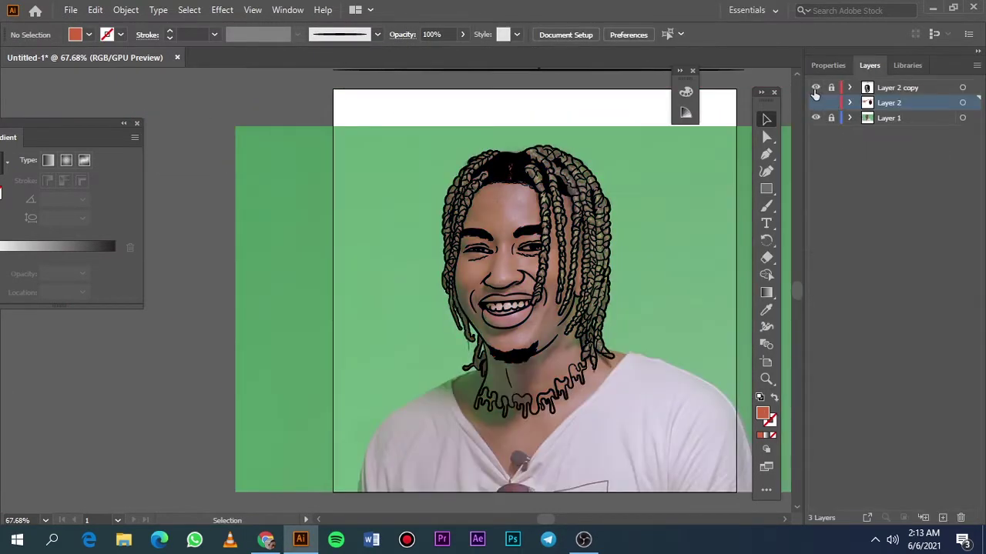
# - Toggle the line art's visibility, confirm the dark fill colour, and select the mouth shape
pyautogui.click(814, 86)
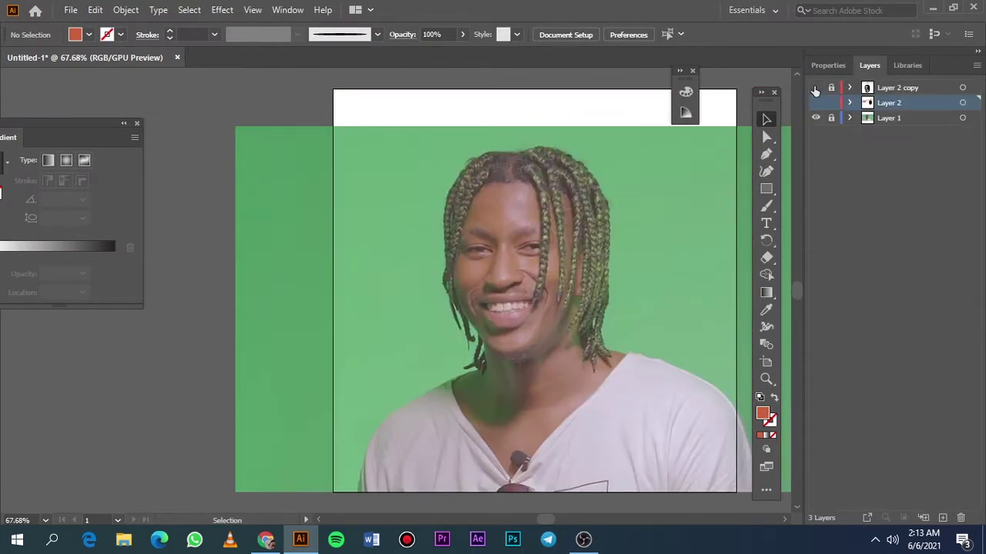
pyautogui.click(814, 85)
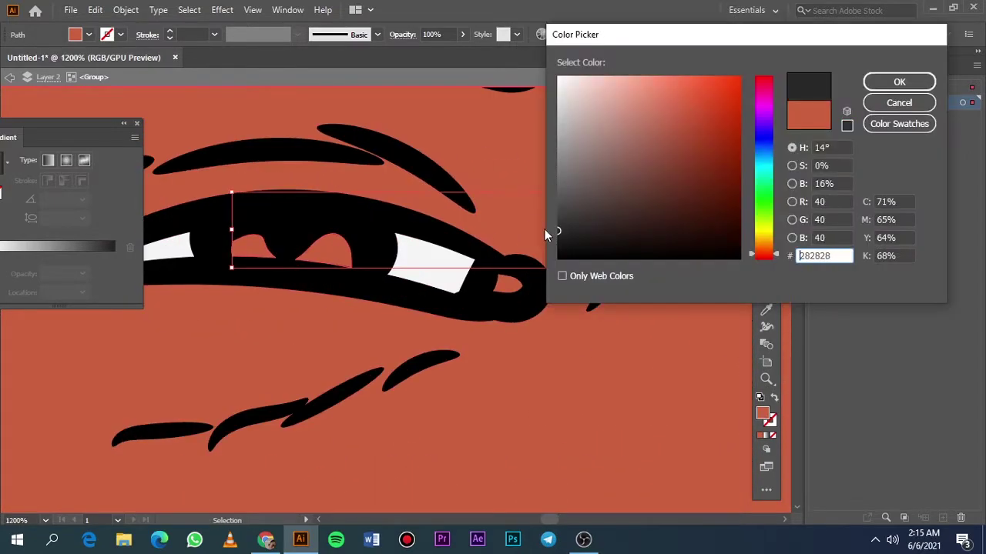
pyautogui.press('Return')
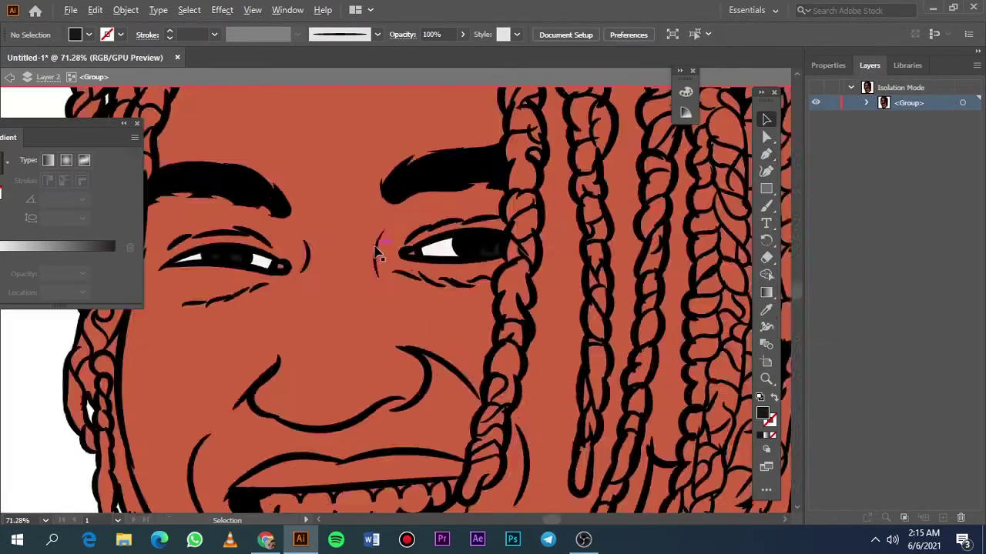
pyautogui.click(915, 81)
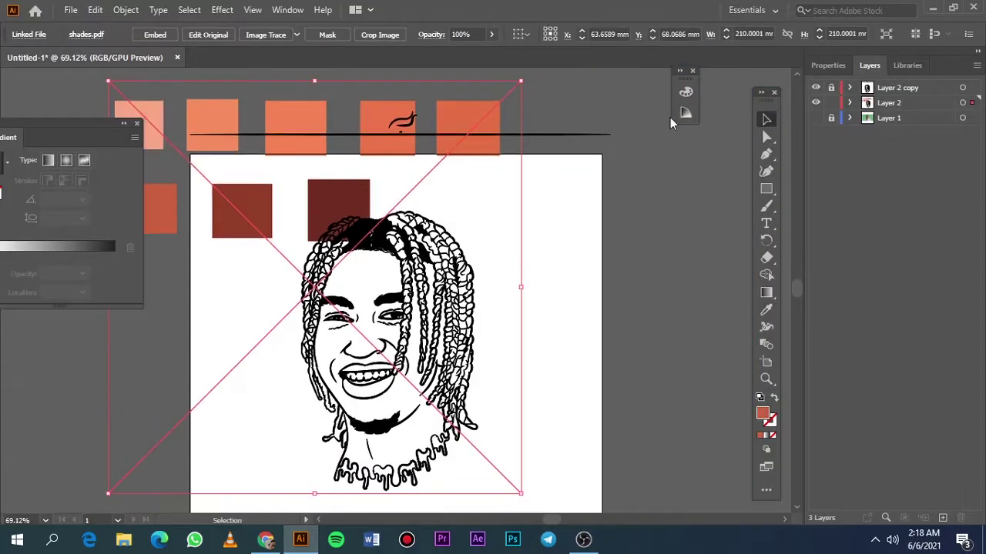
# - Send the orange rectangle behind the line art, Divide it, and delete the background pieces
pyautogui.rightClick(531, 294)
pyautogui.click(779, 499)
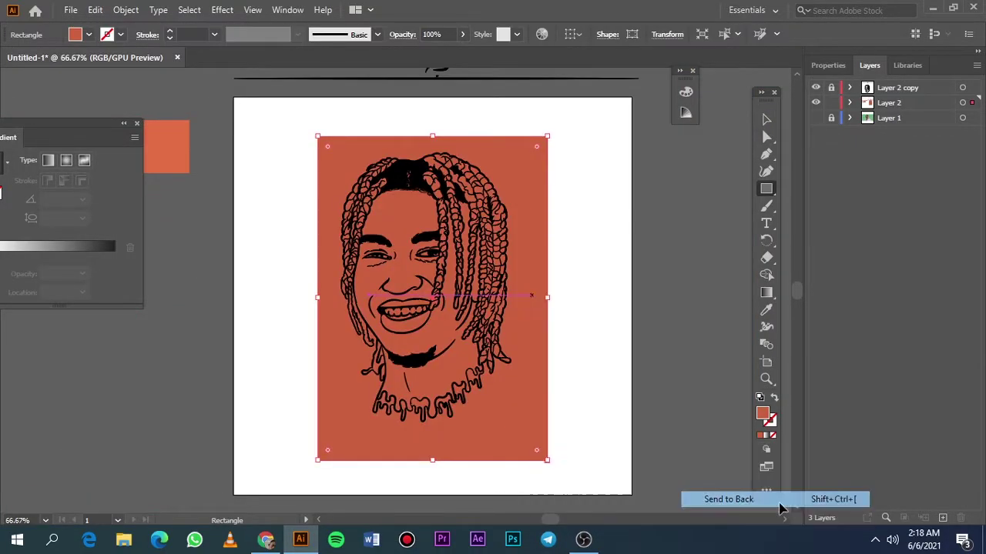
pyautogui.hotkey('ctrl', 'a')
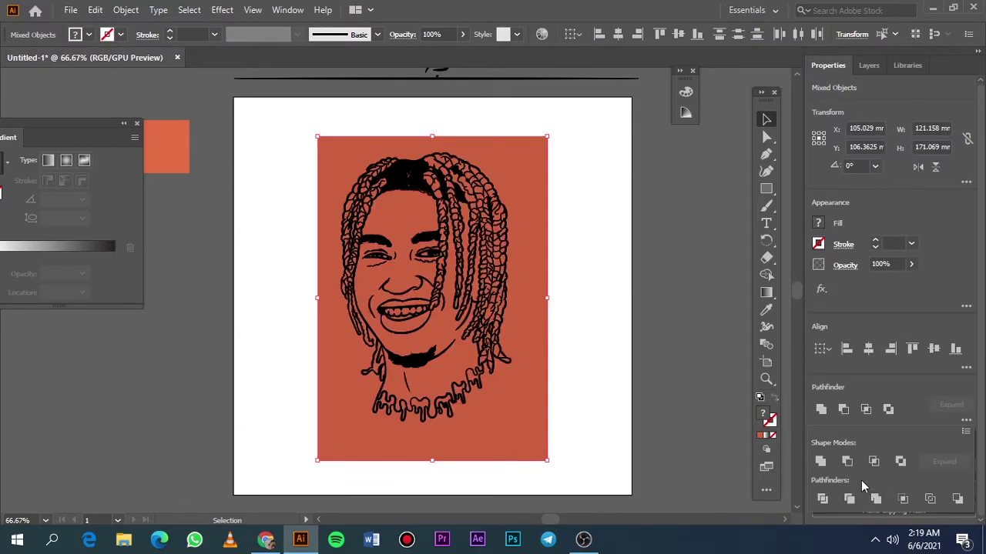
pyautogui.click(849, 499)
pyautogui.doubleClick(546, 160)
pyautogui.press('Delete')
pyautogui.hotkey('ctrl', '+')
pyautogui.hotkey('ctrl', '+')
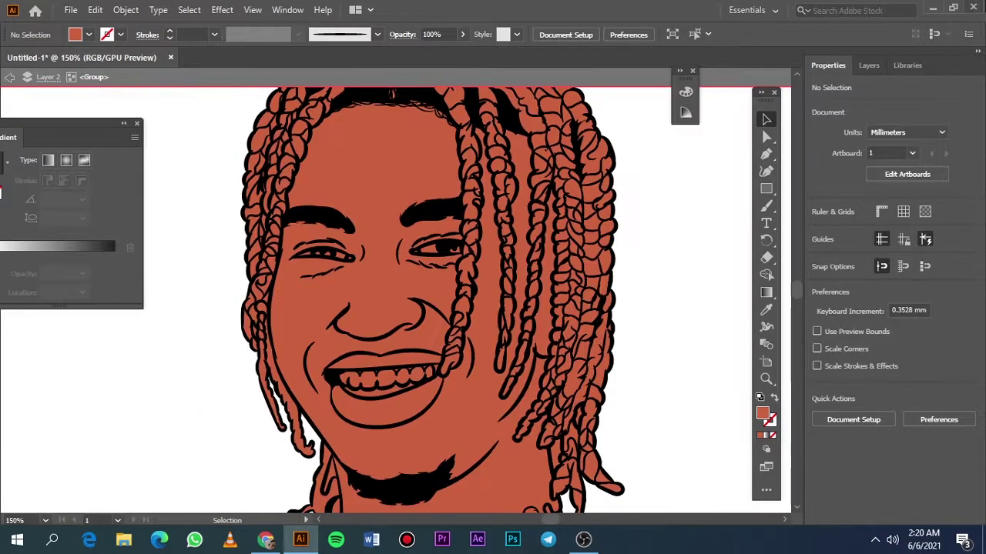
# - Fill the whites of both eyes with white
pyautogui.scroll(5, 322, 247)
pyautogui.click(424, 267)
pyautogui.doubleClick(762, 413)
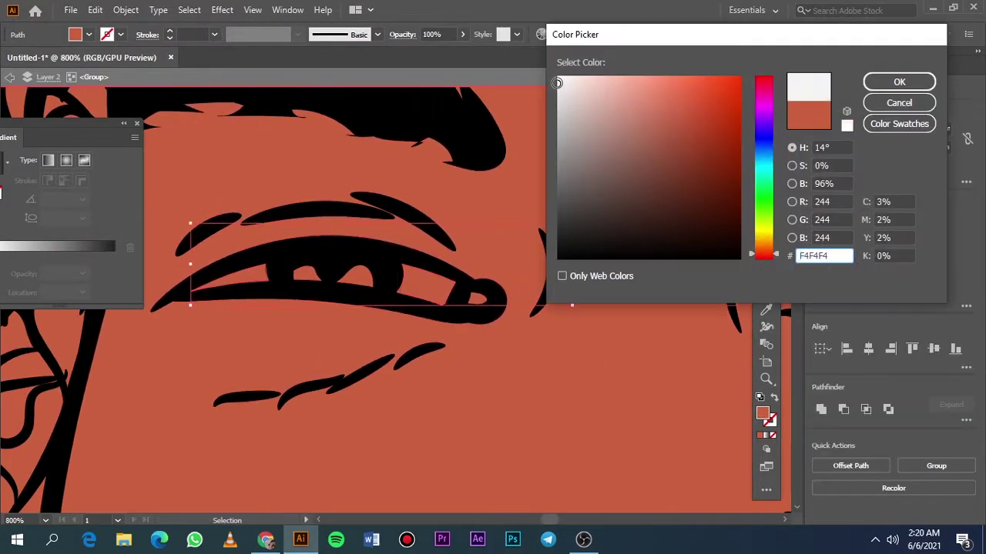
pyautogui.click(899, 81)
pyautogui.hscroll(5, 386, 309)
pyautogui.click(354, 266)
pyautogui.doubleClick(762, 414)
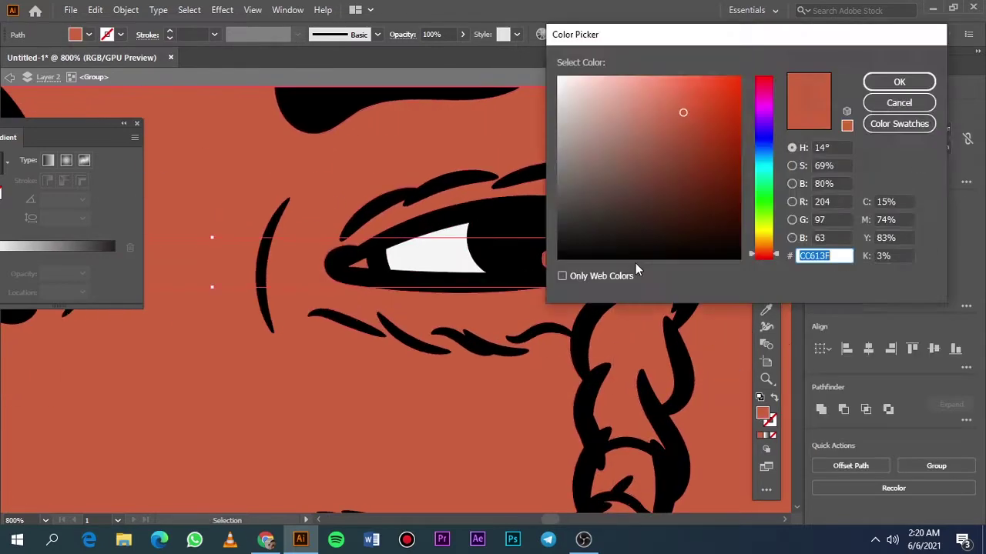
pyautogui.click(899, 82)
pyautogui.doubleClick(762, 413)
pyautogui.click(898, 82)
# - Colour the gum triangles between the teeth and make the teeth white
pyautogui.scroll(2, 343, 348)
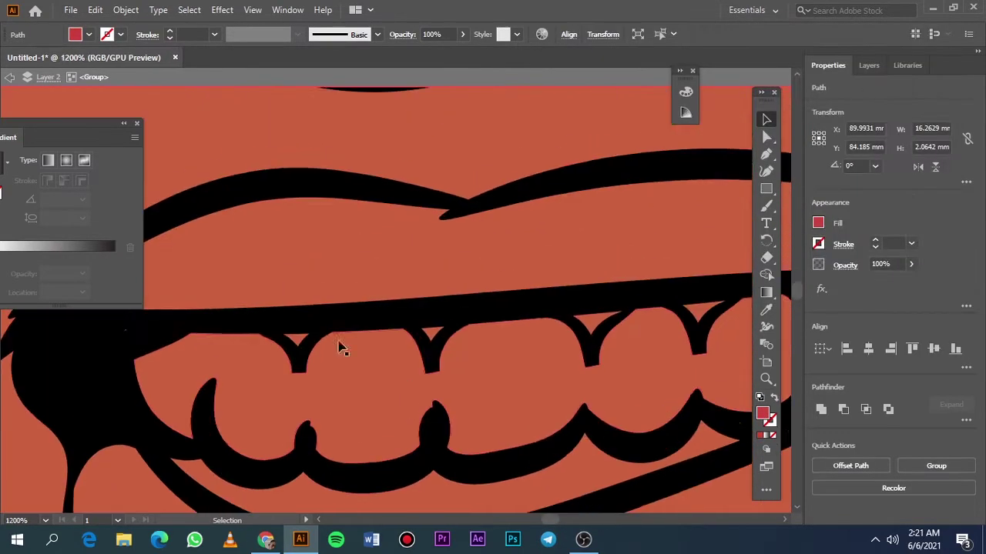
pyautogui.scroll(-1, 574, 332)
pyautogui.keyDown('shift'); pyautogui.click(658, 297); pyautogui.keyUp('shift')
pyautogui.doubleClick(762, 414)
pyautogui.click(898, 82)
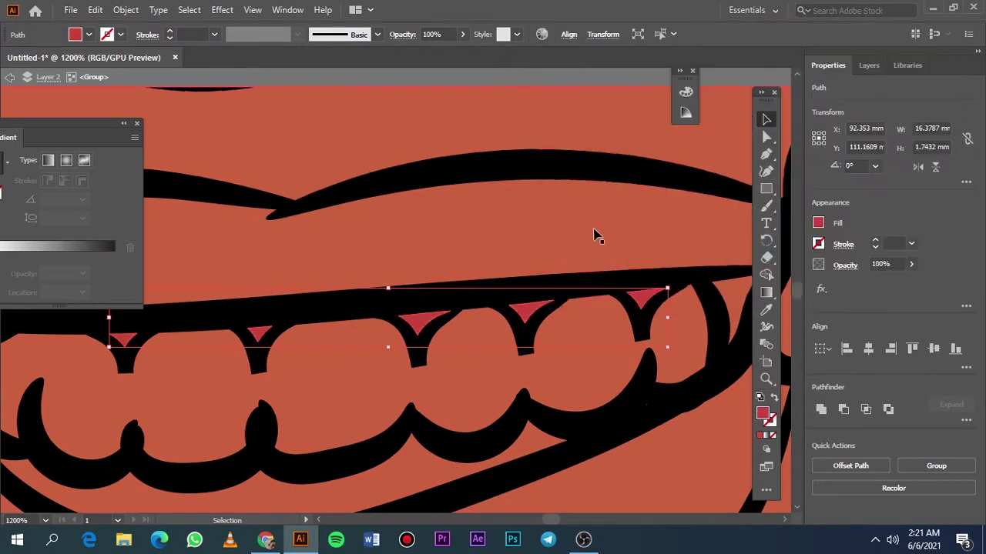
pyautogui.scroll(1, 529, 310)
pyautogui.scroll(-1, 527, 309)
pyautogui.doubleClick(762, 413)
pyautogui.click(898, 82)
# - Darken the red gum triangles with Edit Colors recolour adjustments
pyautogui.scroll(3, 436, 298)
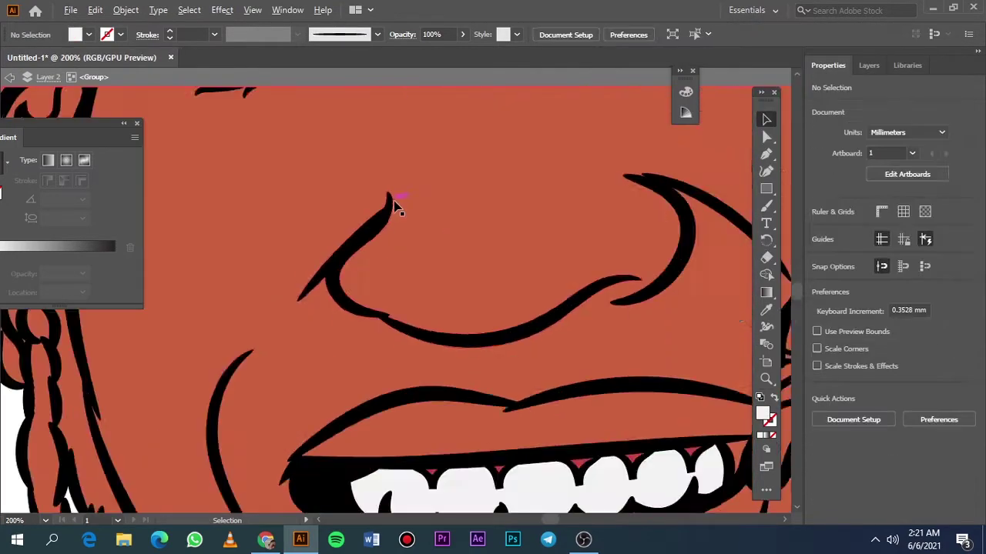
pyautogui.scroll(-3, 394, 300)
pyautogui.scroll(5, 394, 301)
pyautogui.click(495, 234)
pyautogui.scroll(5, 359, 137)
pyautogui.click(125, 10)
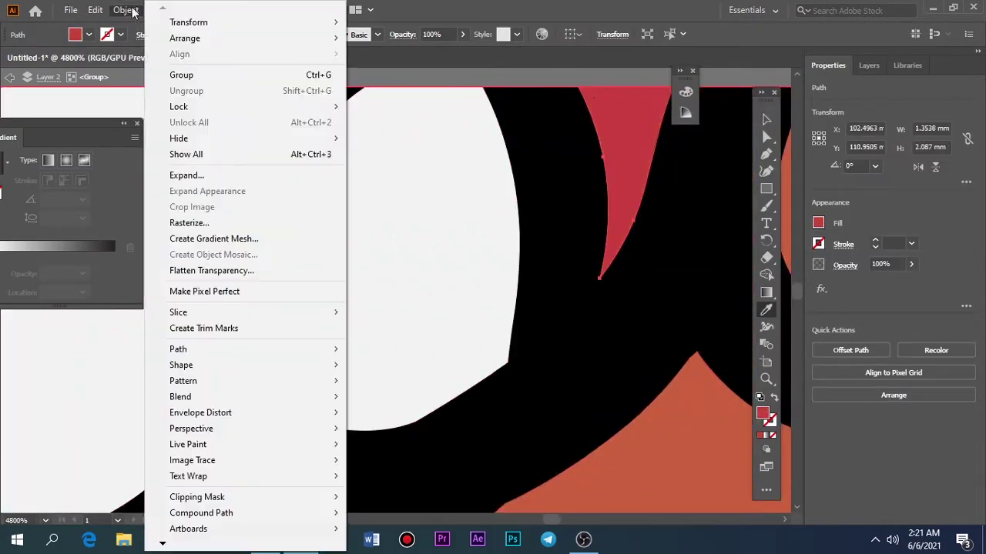
pyautogui.click(382, 268)
pyautogui.moveTo(761, 406); pyautogui.dragTo(728, 414)
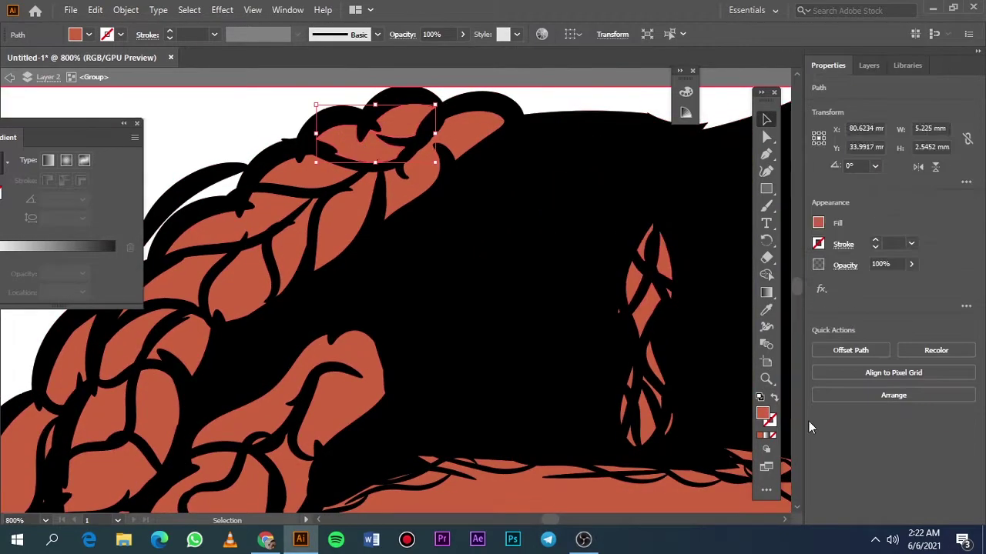
# - Fill the top braid piece green and tweak it with Adjust Color Balance
pyautogui.doubleClick(762, 414)
pyautogui.click(768, 211)
pyautogui.write('024C02')
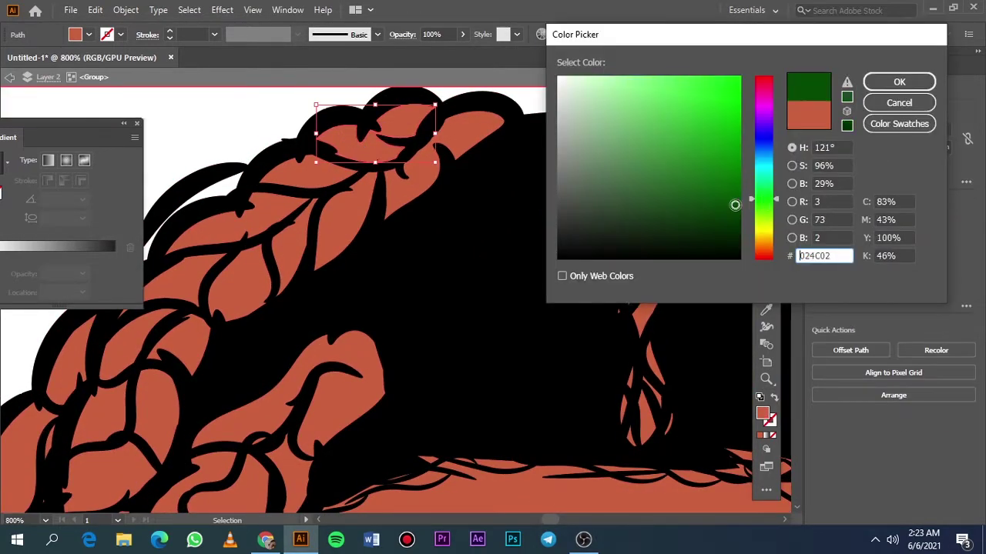
pyautogui.press('Return')
pyautogui.click(95, 10)
pyautogui.click(396, 301)
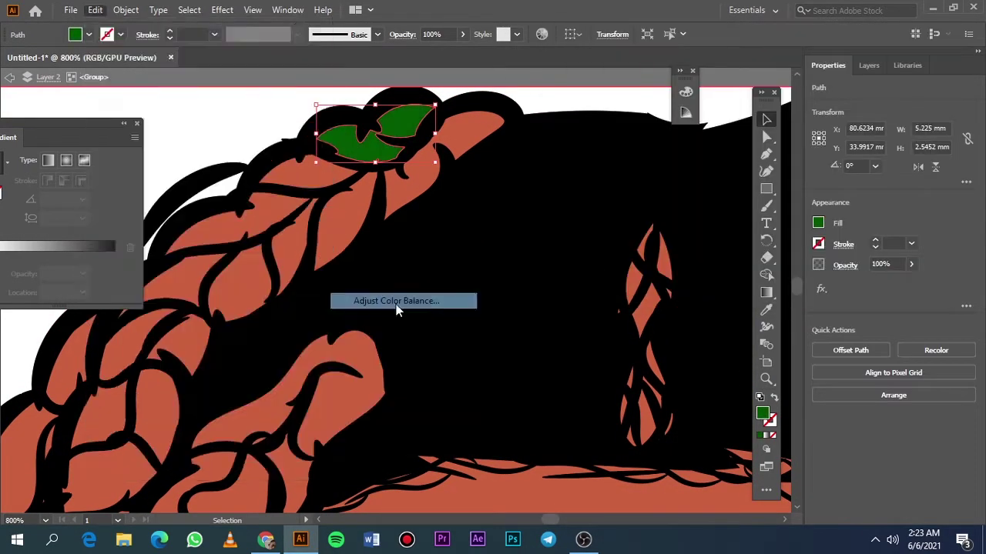
pyautogui.moveTo(795, 255); pyautogui.dragTo(806, 258)
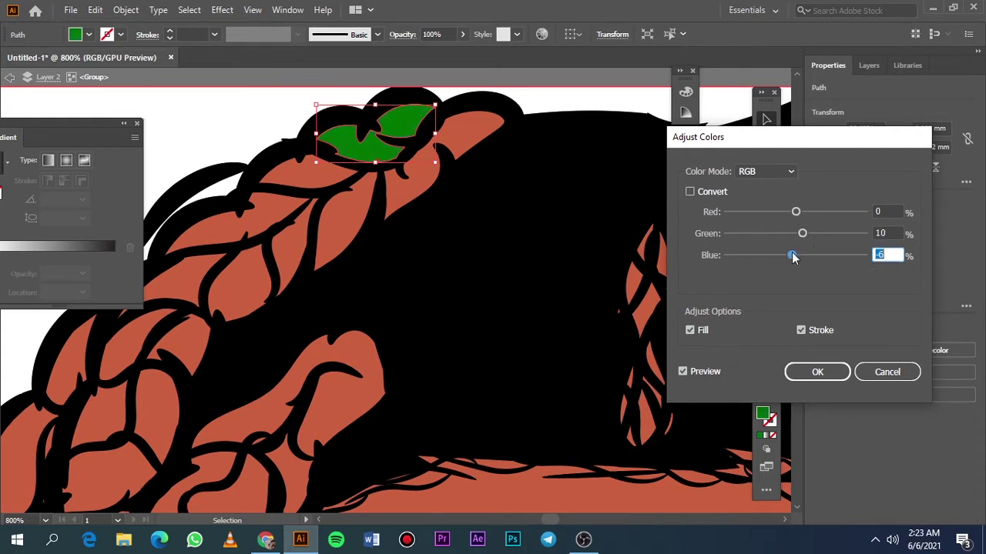
# - Fit the artboard in view and hide the artwork layer to view the photo
pyautogui.press('Return')
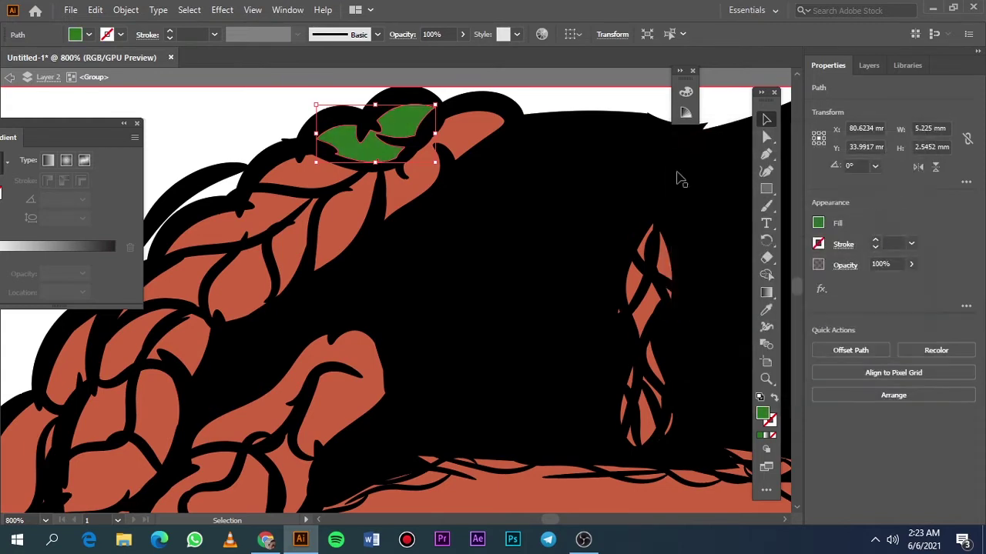
pyautogui.hotkey('ctrl', '0')
pyautogui.click(869, 65)
pyautogui.click(816, 103)
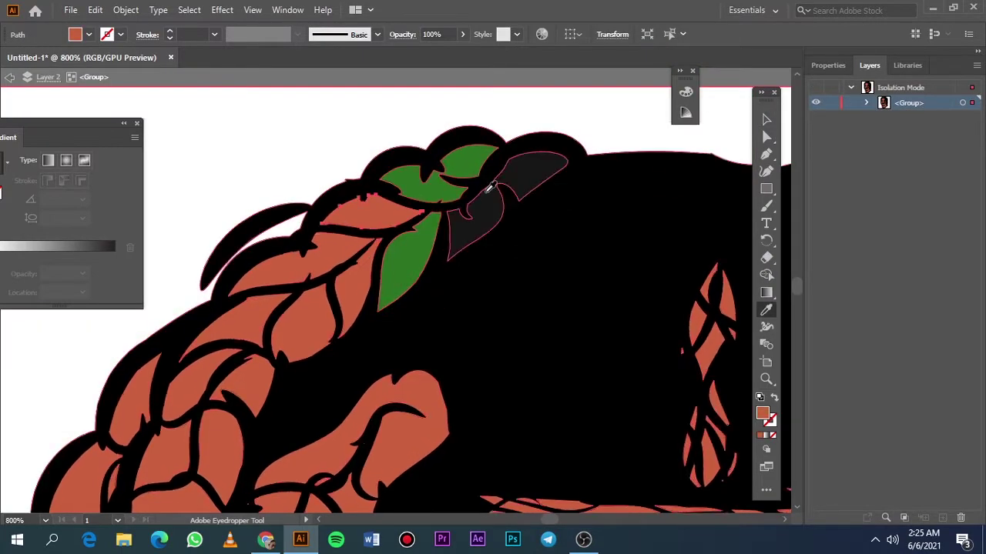
# - Fill one braid piece dark grey and the next one green
pyautogui.click(489, 189)
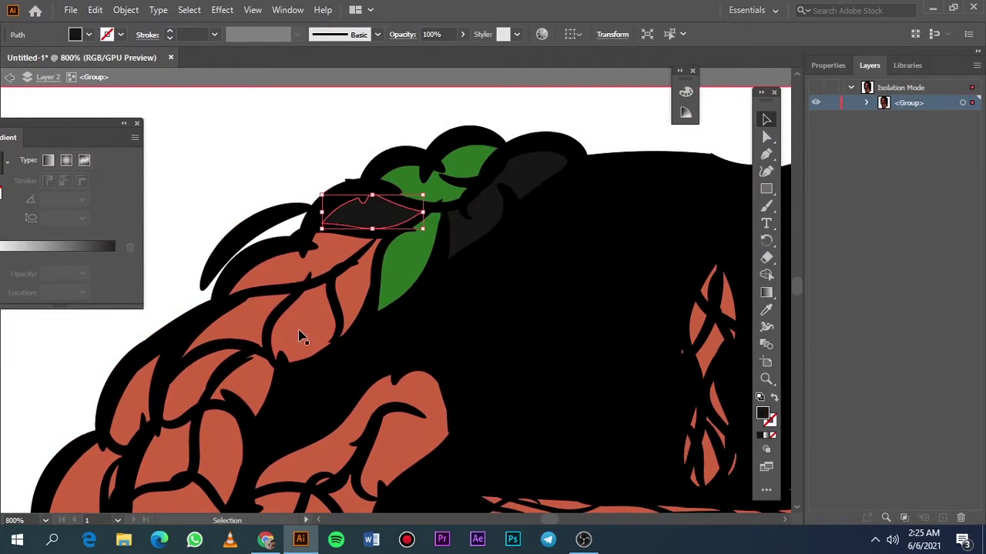
pyautogui.click(435, 221)
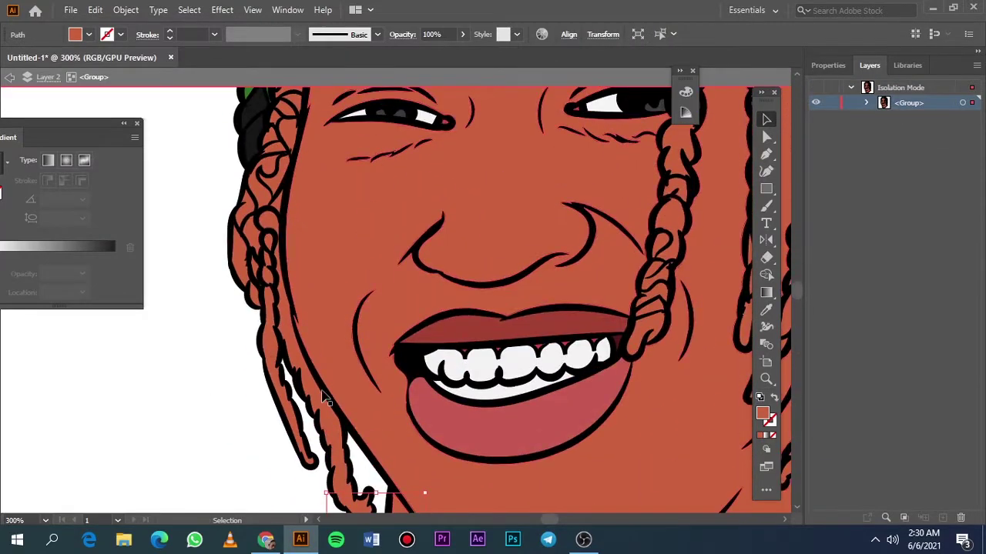
# - Fill the left braid with near-black 0F0F0F, deselect it, and fit the artboard
pyautogui.doubleClick(762, 414)
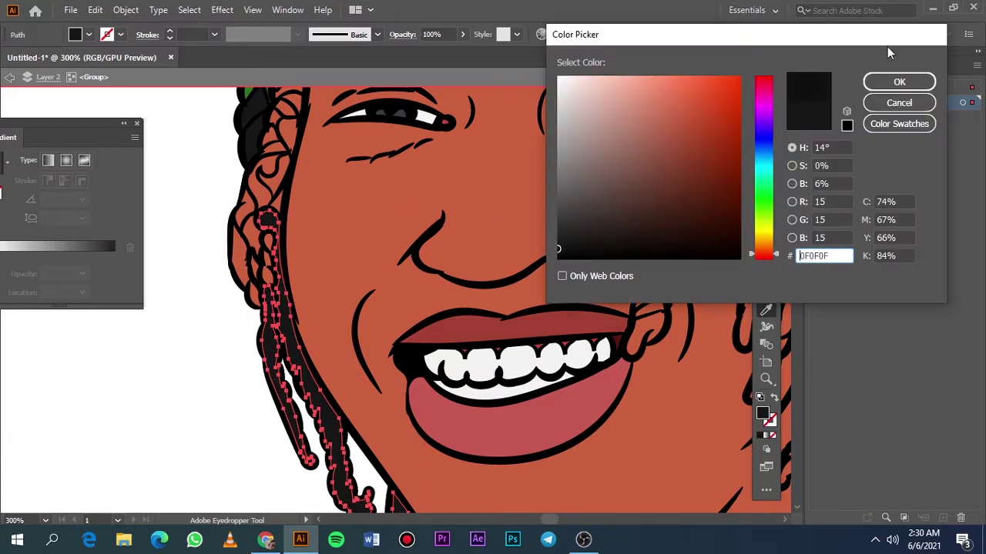
pyautogui.press('Return')
pyautogui.press('v')
pyautogui.click(182, 347)
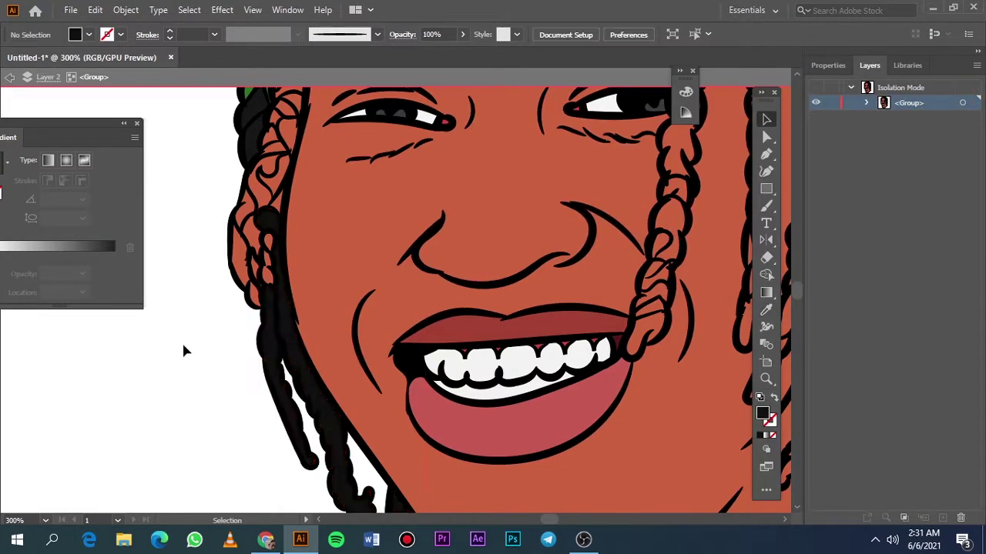
pyautogui.hotkey('ctrl', '0')
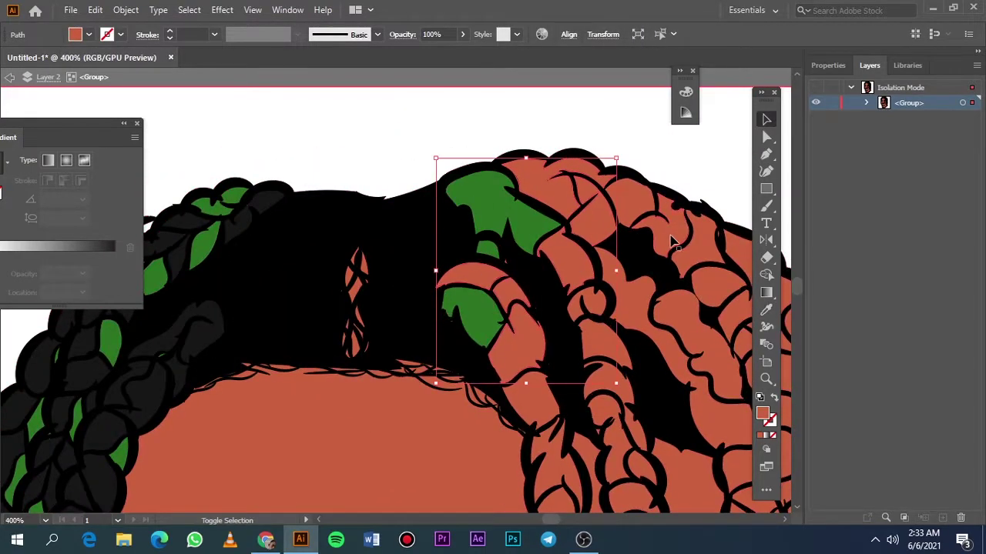
# - Colour braid pieces dark grey and select orange braid pieces at the hairline
pyautogui.click(672, 242)
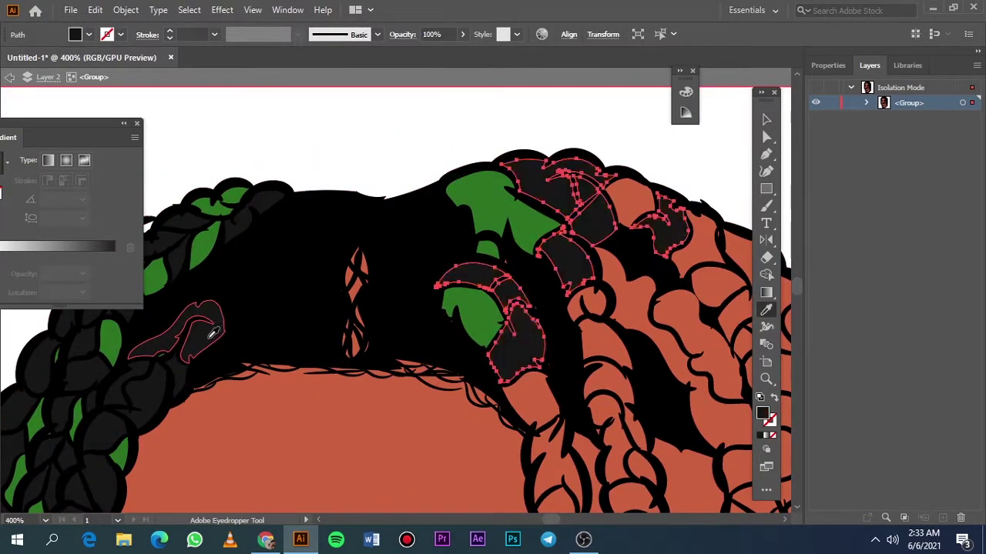
pyautogui.hotkey('ctrl', '+')
pyautogui.click(528, 209)
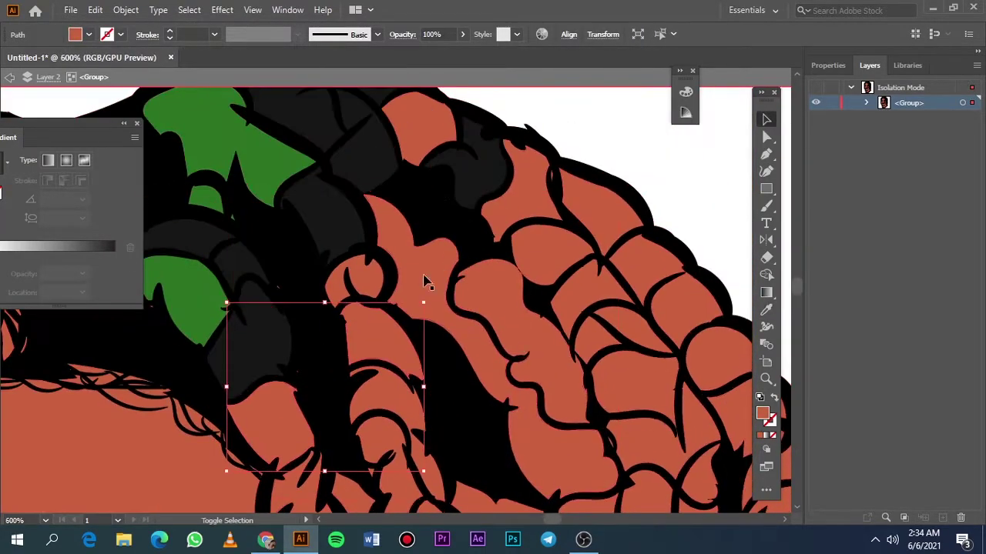
pyautogui.scroll(3, 426, 279)
pyautogui.scroll(-3, 414, 136)
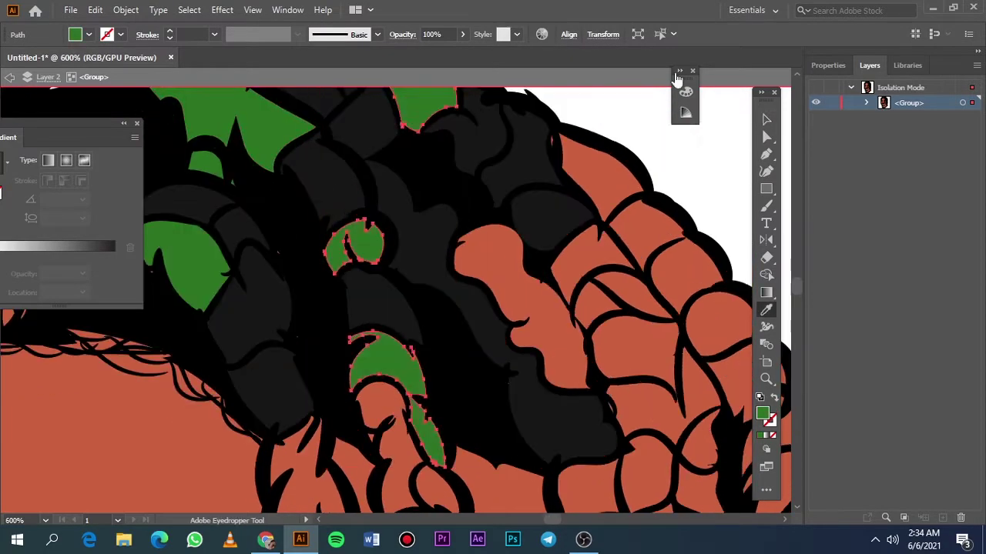
pyautogui.scroll(3, 539, 192)
pyautogui.click(493, 154)
pyautogui.scroll(-5, 498, 161)
pyautogui.click(315, 258)
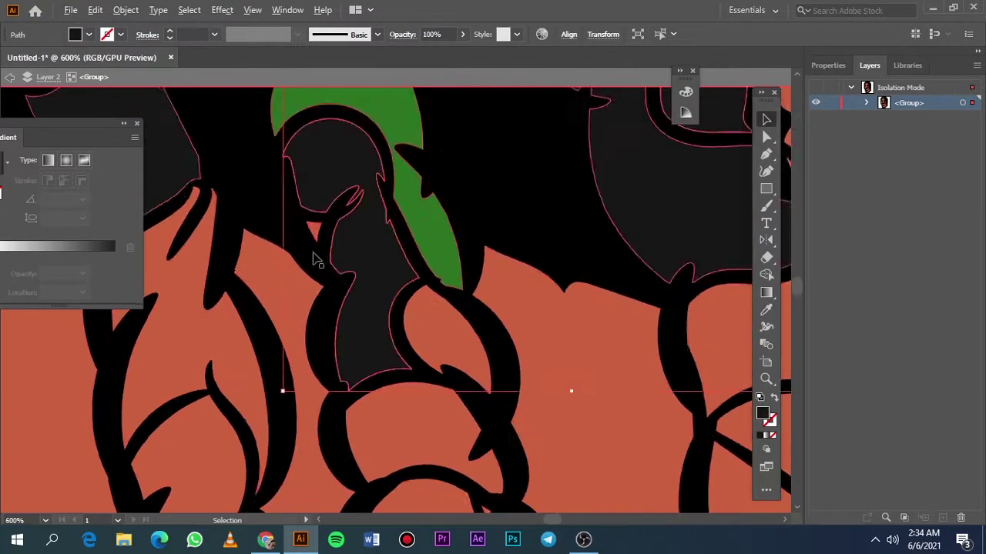
pyautogui.click(313, 226)
# - Select further orange braid sections along the left braid and top of the head
pyautogui.hscroll(-3, 313, 226)
pyautogui.click(385, 254)
pyautogui.scroll(-3, 485, 225)
pyautogui.click(378, 273)
pyautogui.click(363, 286)
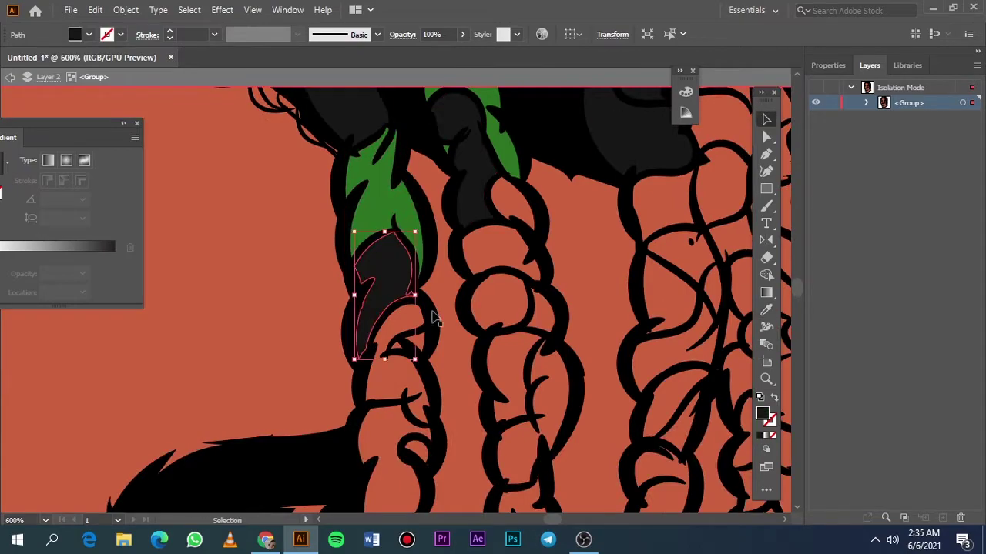
pyautogui.press('a')
pyautogui.scroll(-3, 341, 249)
pyautogui.click(378, 254)
pyautogui.click(396, 208)
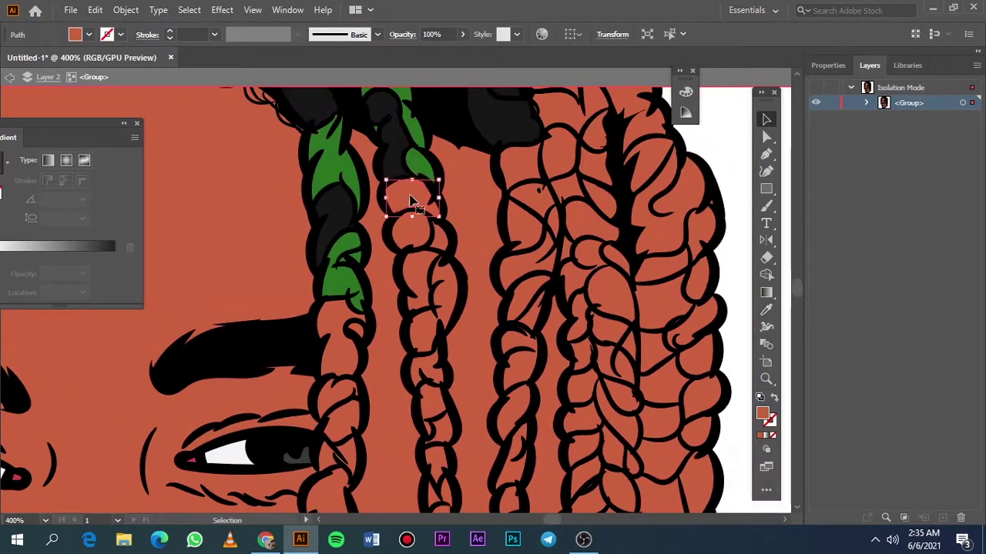
pyautogui.click(708, 139)
pyautogui.scroll(3, 435, 177)
pyautogui.click(342, 167)
# - Eyedrop a braid colour onto orange pieces at the braid top
pyautogui.press('i')
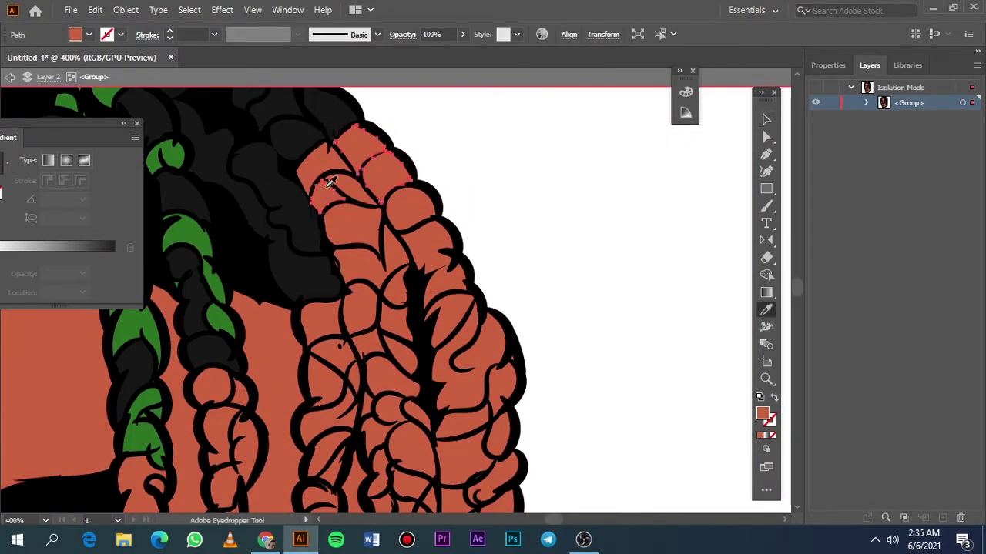
pyautogui.scroll(-3, 339, 177)
pyautogui.click(406, 121)
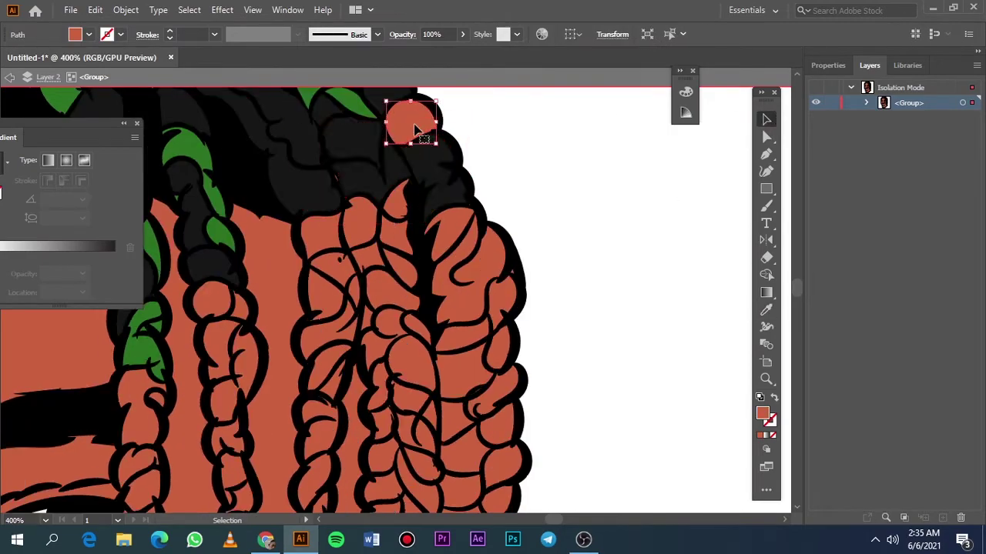
pyautogui.click(371, 181)
pyautogui.scroll(3, 371, 181)
pyautogui.scroll(3, 319, 214)
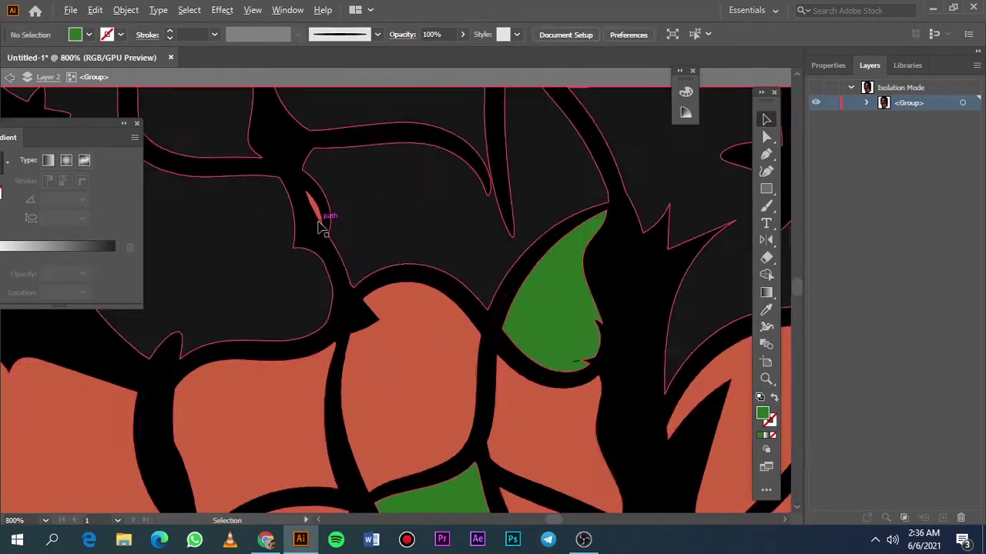
pyautogui.press('i')
pyautogui.press('v')
pyautogui.scroll(-5, 462, 293)
pyautogui.click(253, 408)
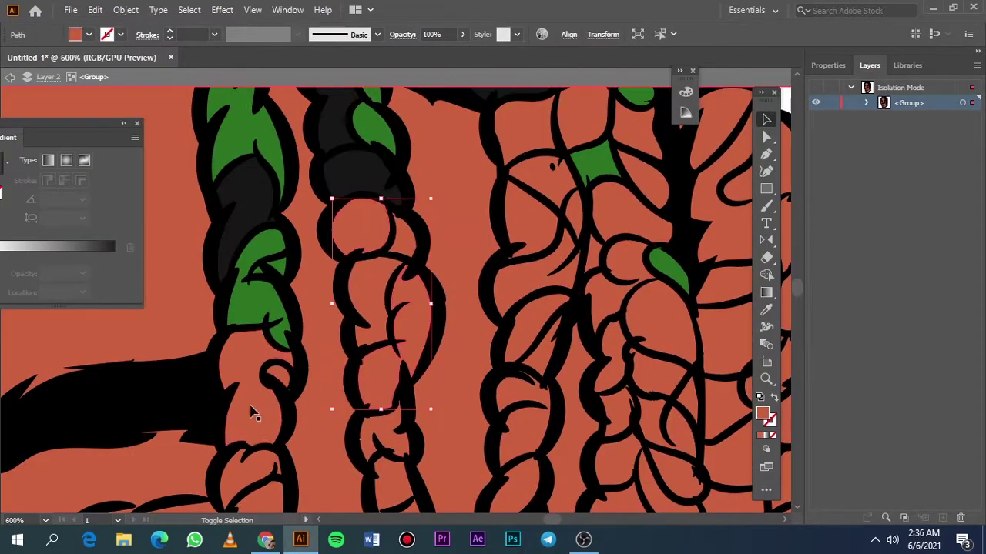
# - Select several more braid pieces and fill them with the braid green via Eyedropper
pyautogui.scroll(2, 426, 217)
pyautogui.click(545, 224)
pyautogui.click(462, 178)
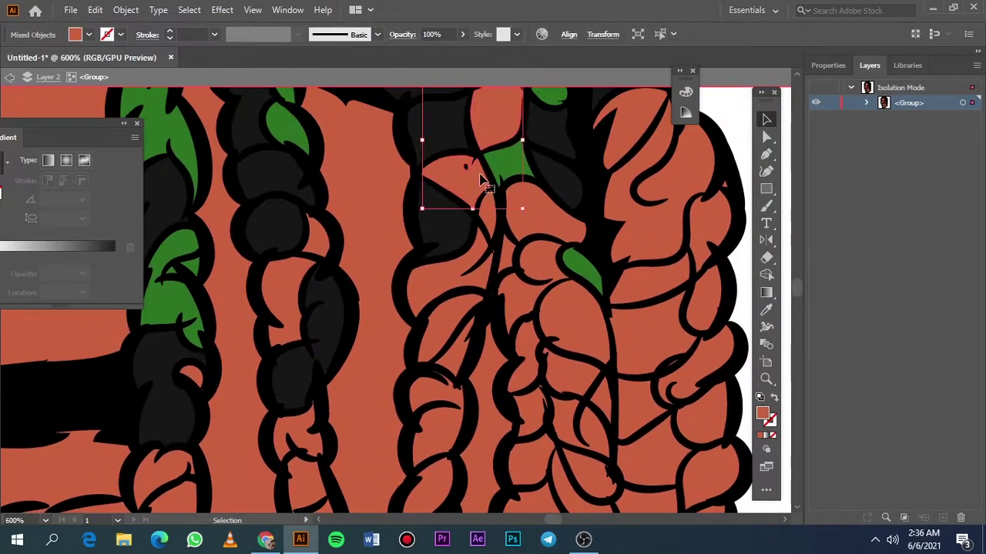
pyautogui.press('a')
pyautogui.scroll(-3, 636, 326)
pyautogui.click(367, 217)
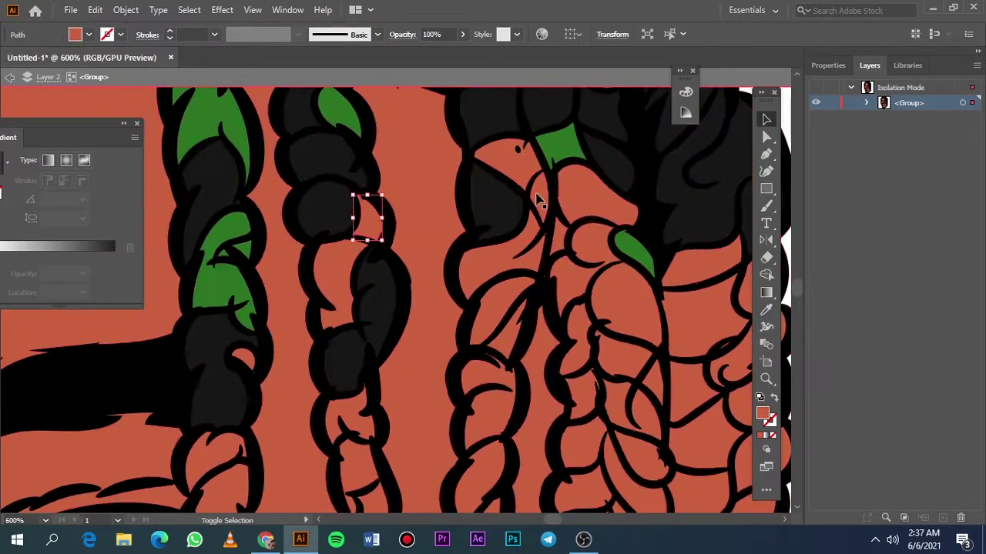
pyautogui.press('i')
pyautogui.click(559, 148)
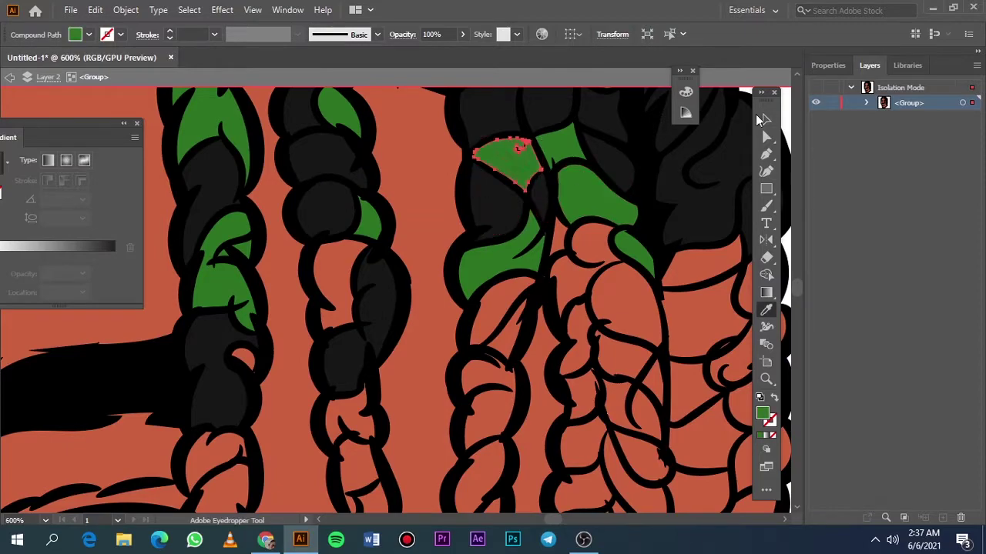
# - Colour leftover orange braid fragments dark grey and select more pieces near the top
pyautogui.click(758, 119)
pyautogui.scroll(5, 682, 323)
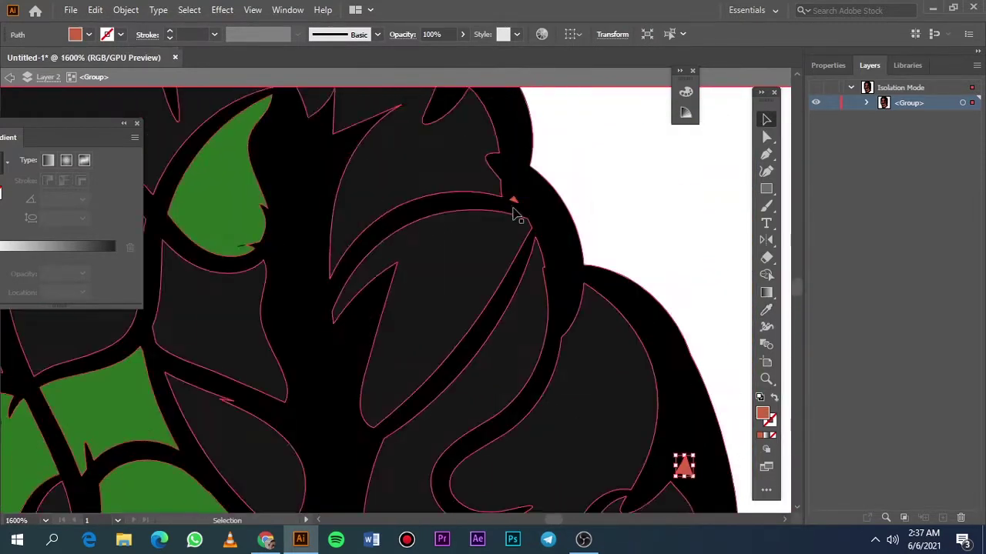
pyautogui.scroll(3, 514, 214)
pyautogui.scroll(-6, 593, 223)
pyautogui.click(593, 224)
pyautogui.click(599, 110)
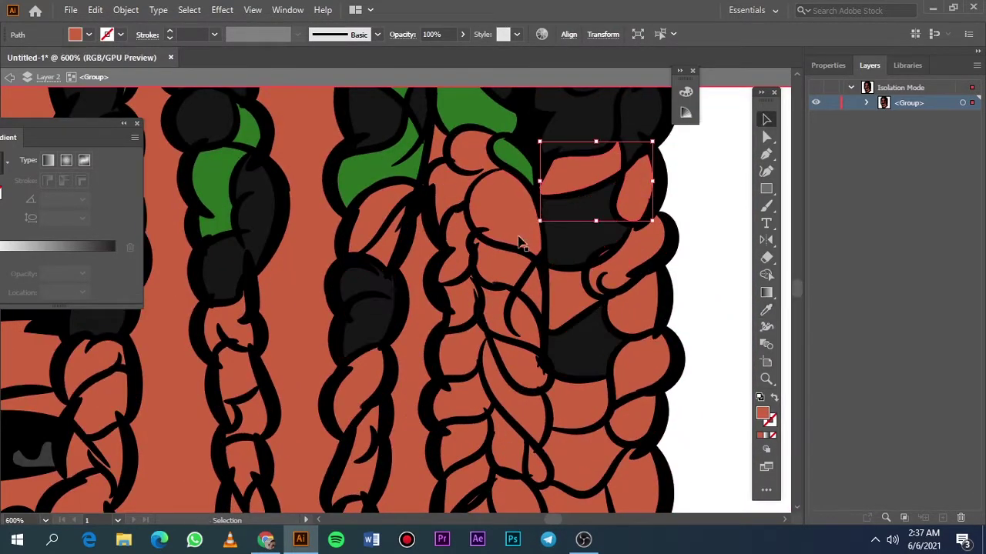
pyautogui.click(766, 120)
pyautogui.click(462, 154)
# - Undo a long series of recent braid fill changes with repeated Ctrl+Z
pyautogui.hotkey('ctrl', 'z')
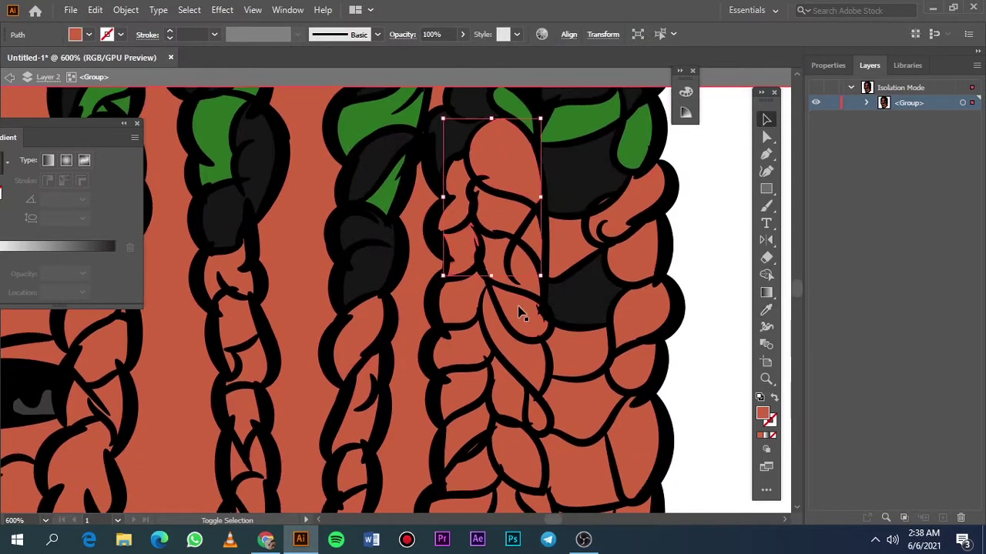
pyautogui.hotkey('ctrl', 'z')
pyautogui.hotkey('ctrl', 'z')
pyautogui.hotkey('ctrl', 'z')
pyautogui.hotkey('ctrl', 'z')
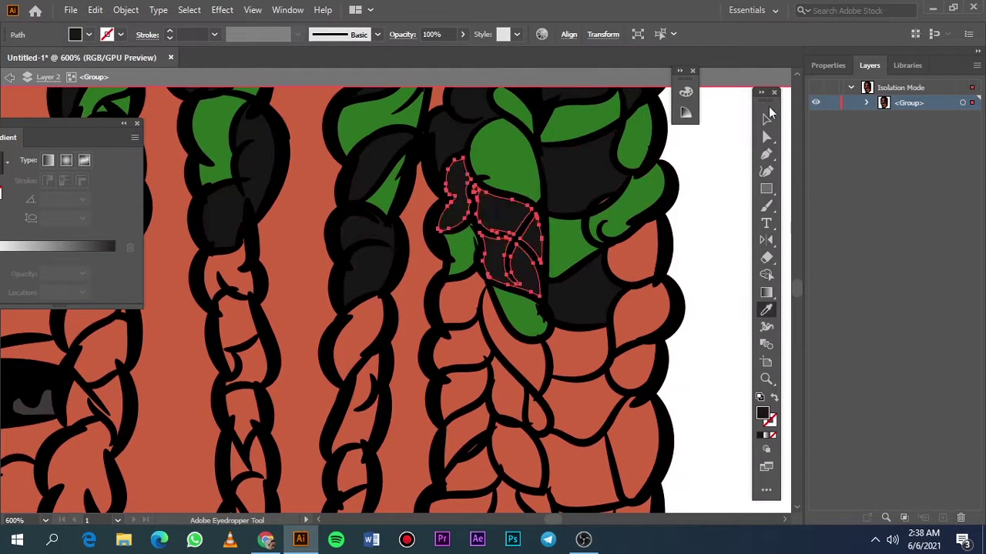
pyautogui.hotkey('ctrl', 'z')
pyautogui.hotkey('ctrl', 'z')
pyautogui.hotkey('ctrl', 'z')
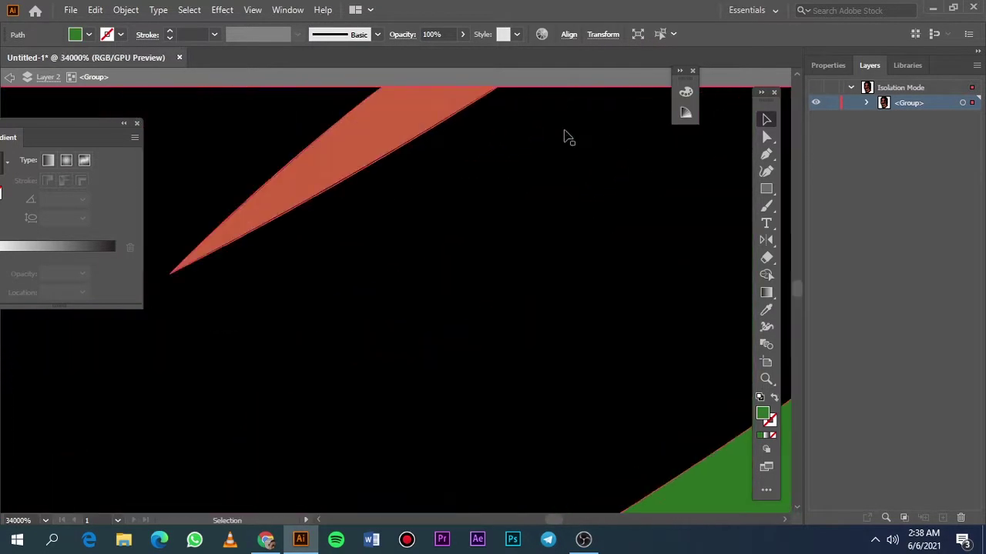
pyautogui.hotkey('ctrl', 'z')
pyautogui.hotkey('ctrl', 'z')
pyautogui.hotkey('ctrl', 'z')
pyautogui.hotkey('ctrl', 'z')
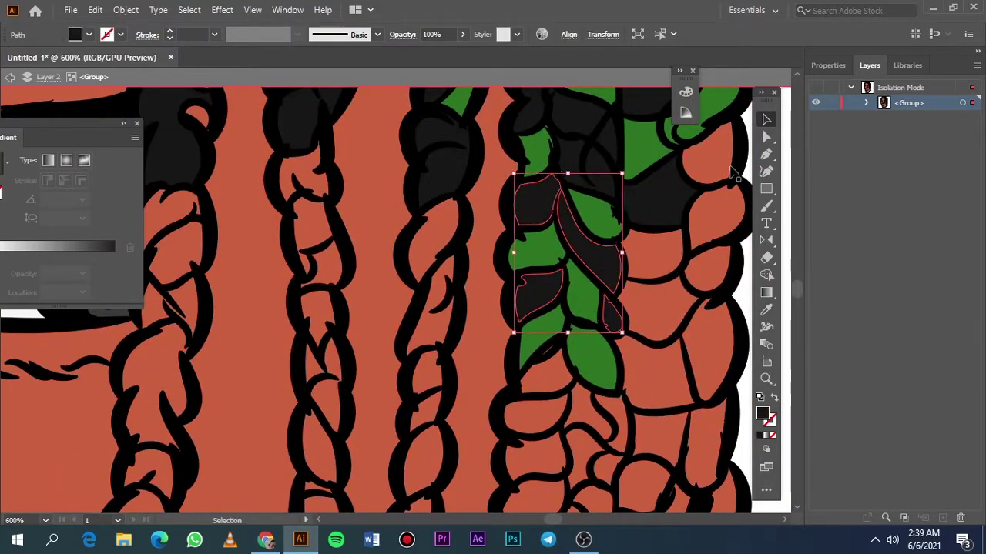
pyautogui.hotkey('ctrl', 'z')
pyautogui.press('i')
pyautogui.hotkey('ctrl', 'z')
pyautogui.hotkey('ctrl', 'z')
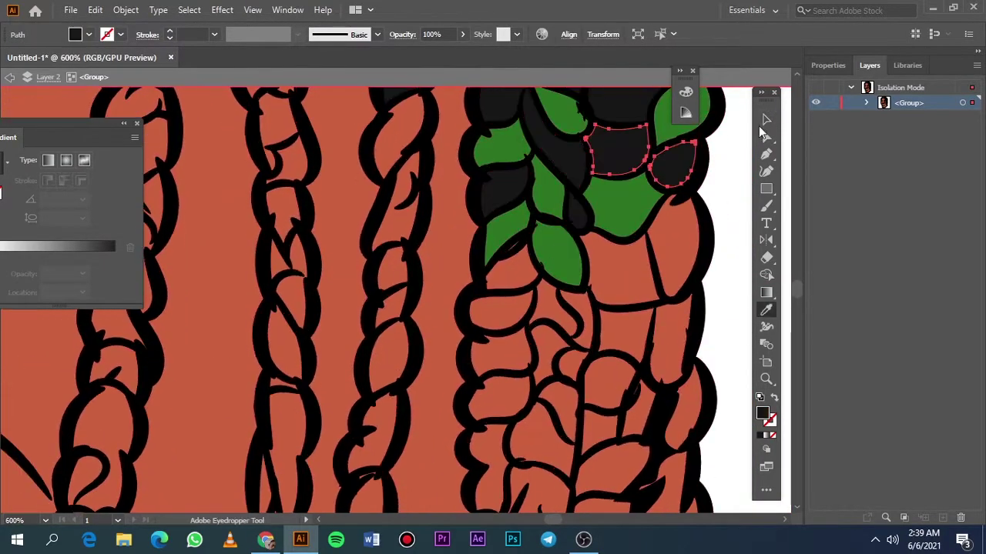
pyautogui.hotkey('ctrl', 'z')
pyautogui.hotkey('ctrl', 'z')
pyautogui.hotkey('ctrl', 'z')
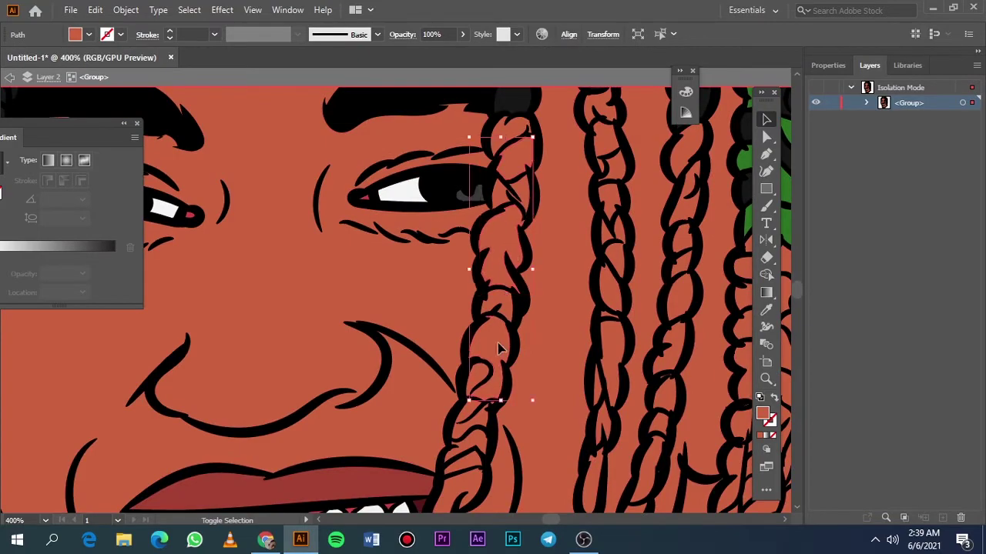
pyautogui.hotkey('ctrl', 'z')
pyautogui.hotkey('ctrl', 'z')
pyautogui.hotkey('ctrl', 'z')
pyautogui.hotkey('ctrl', 'z')
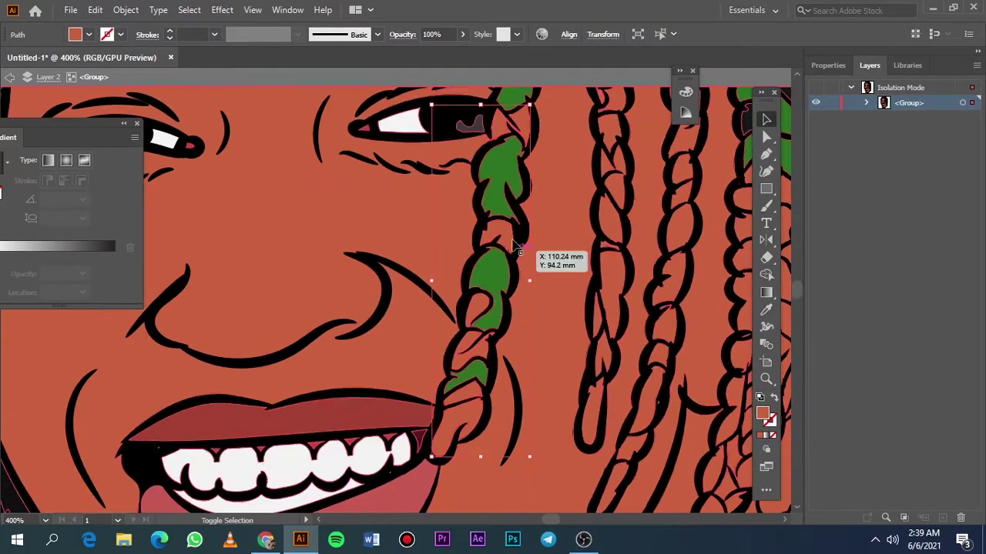
pyautogui.hotkey('ctrl', 'z')
pyautogui.hotkey('ctrl', 'z')
pyautogui.hotkey('ctrl', 'z')
pyautogui.hotkey('ctrl', 'z')
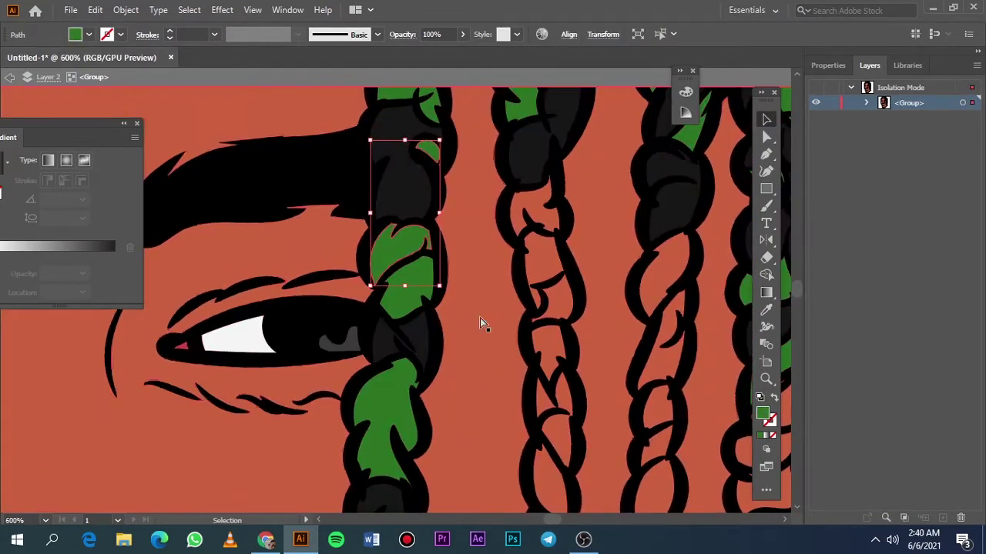
pyautogui.hotkey('ctrl', 'z')
pyautogui.hotkey('ctrl', 'z')
pyautogui.hotkey('ctrl', 'z')
pyautogui.hotkey('ctrl', 'z')
pyautogui.press('i')
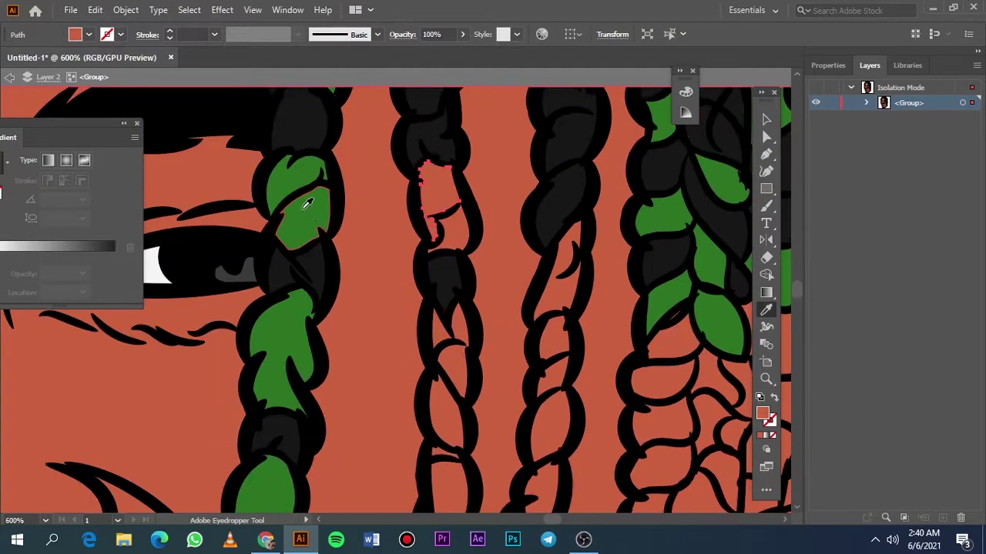
pyautogui.hotkey('ctrl', 'z')
pyautogui.hotkey('ctrl', 'z')
pyautogui.press('v')
pyautogui.hotkey('ctrl', 'z')
pyautogui.hotkey('ctrl', 'z')
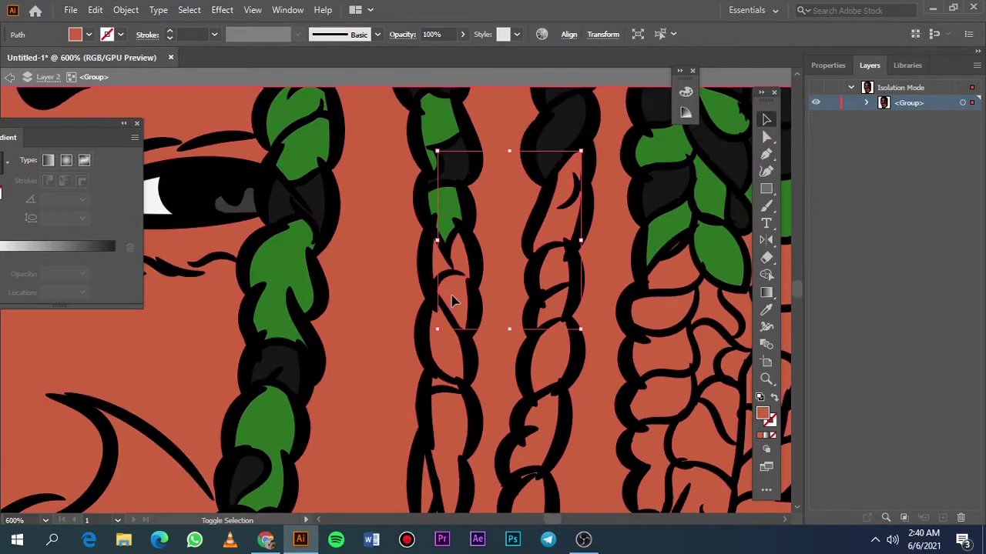
pyautogui.hotkey('ctrl', 'z')
pyautogui.hotkey('ctrl', 'z')
pyautogui.hotkey('ctrl', 'z')
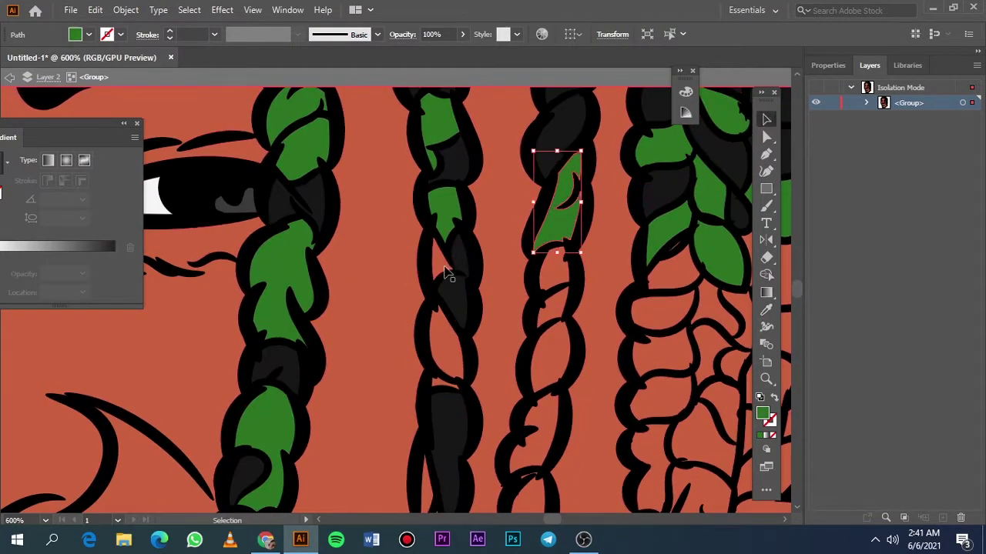
pyautogui.hotkey('ctrl', 'z')
pyautogui.hotkey('ctrl', 'z')
pyautogui.hotkey('ctrl', 'z')
pyautogui.hotkey('ctrl', 'z')
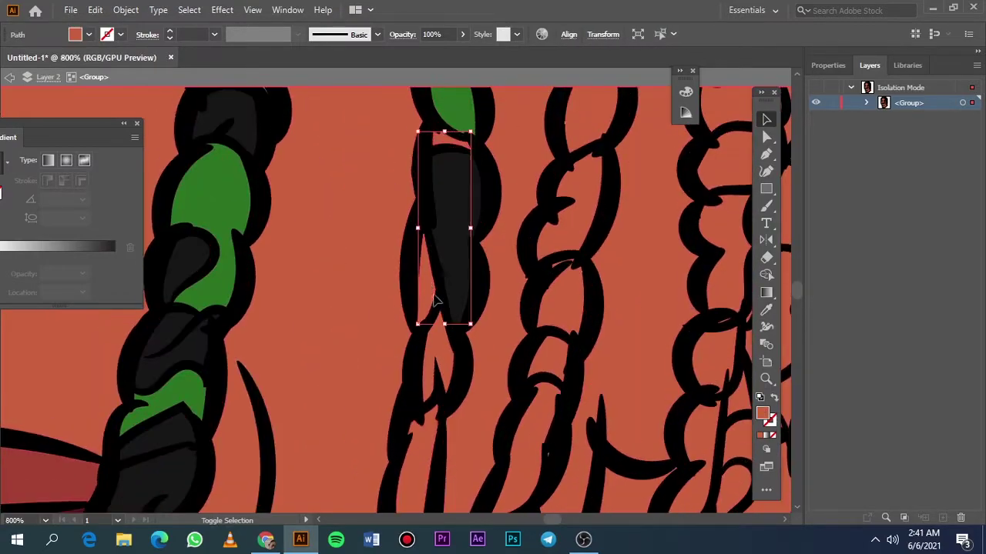
pyautogui.hotkey('ctrl', 'z')
pyautogui.hotkey('ctrl', 'z')
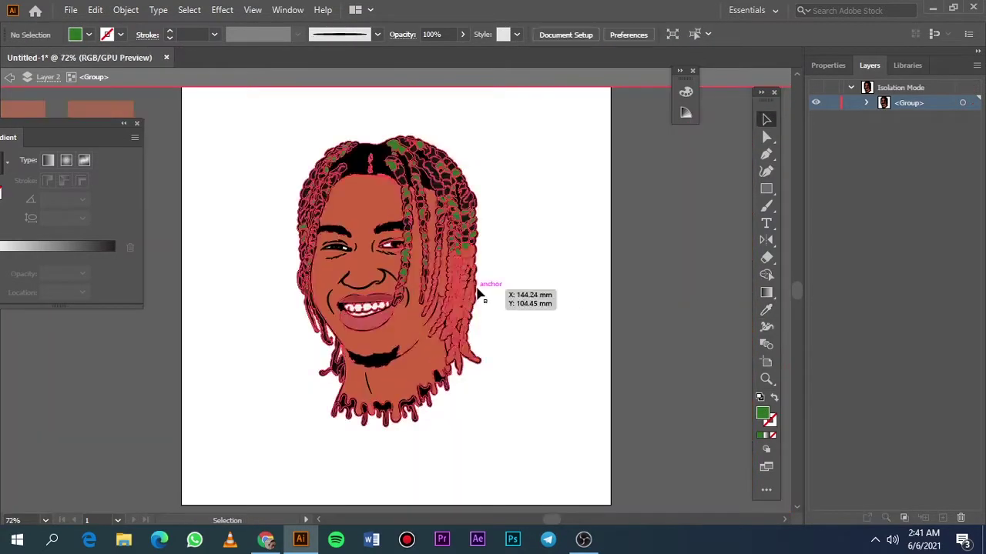
pyautogui.hotkey('ctrl', 'z')
pyautogui.hotkey('ctrl', 'z')
pyautogui.hotkey('ctrl', 'z')
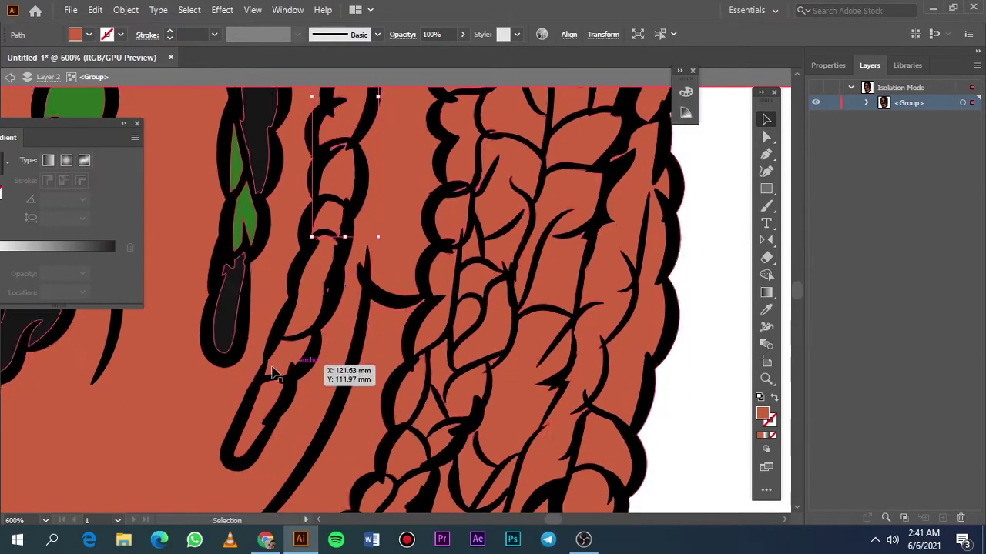
pyautogui.hotkey('ctrl', 'z')
pyautogui.hotkey('ctrl', 'z')
pyautogui.hotkey('ctrl', 'z')
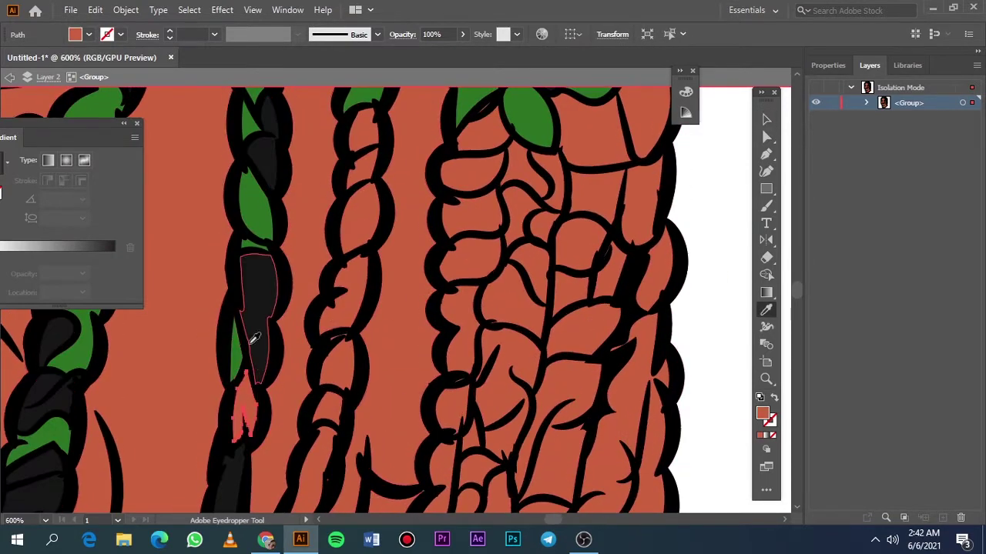
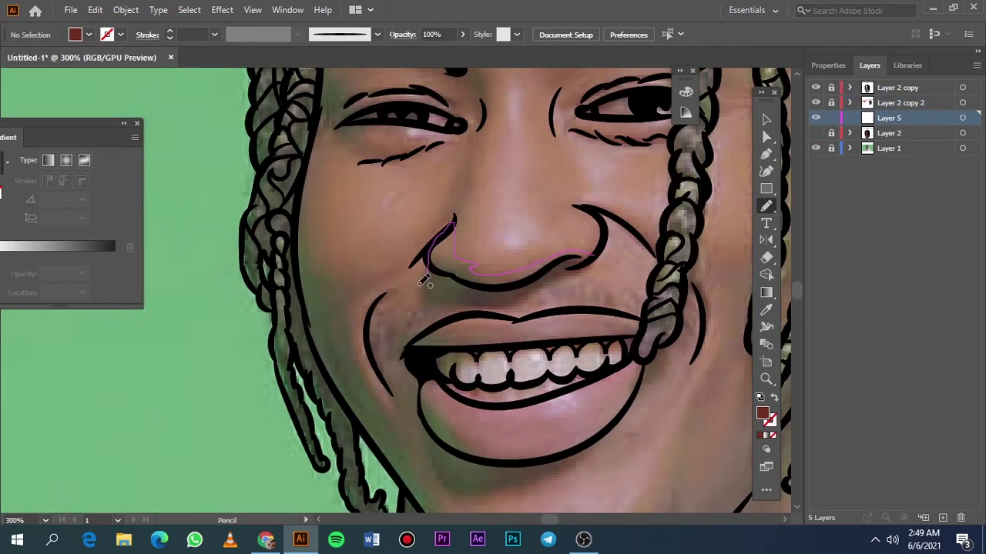
# - Darken the selected lip shape's colour using Recolor Artwork
pyautogui.scroll(-3, 378, 341)
pyautogui.moveTo(420, 273); pyautogui.dragTo(425, 300)
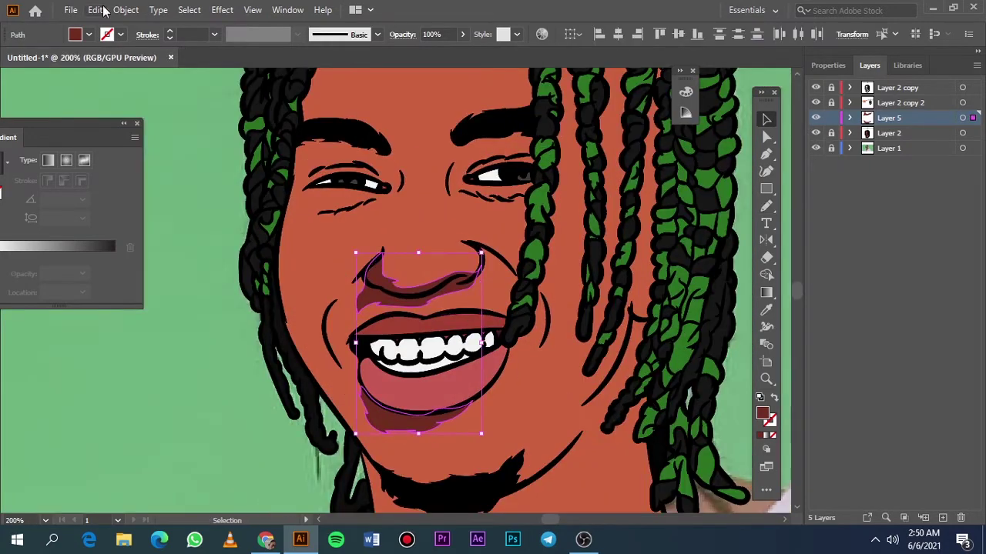
pyautogui.click(95, 10)
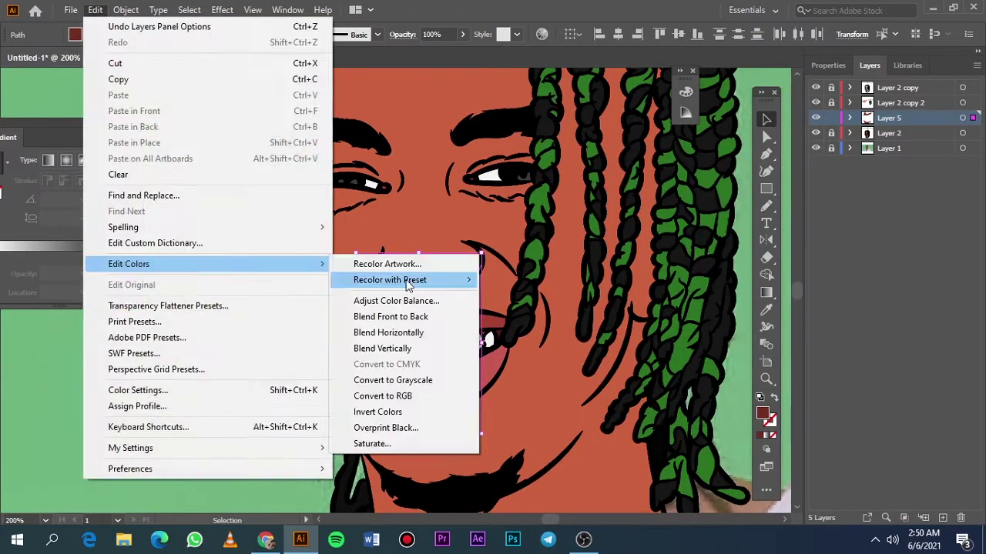
pyautogui.click(385, 264)
pyautogui.moveTo(751, 402); pyautogui.dragTo(725, 408)
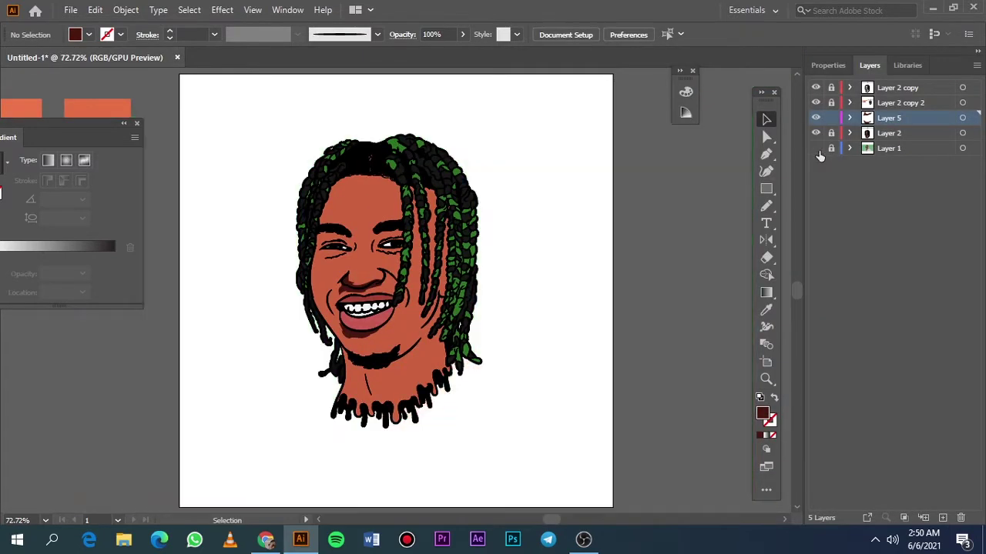
pyautogui.scroll(1, 435, 267)
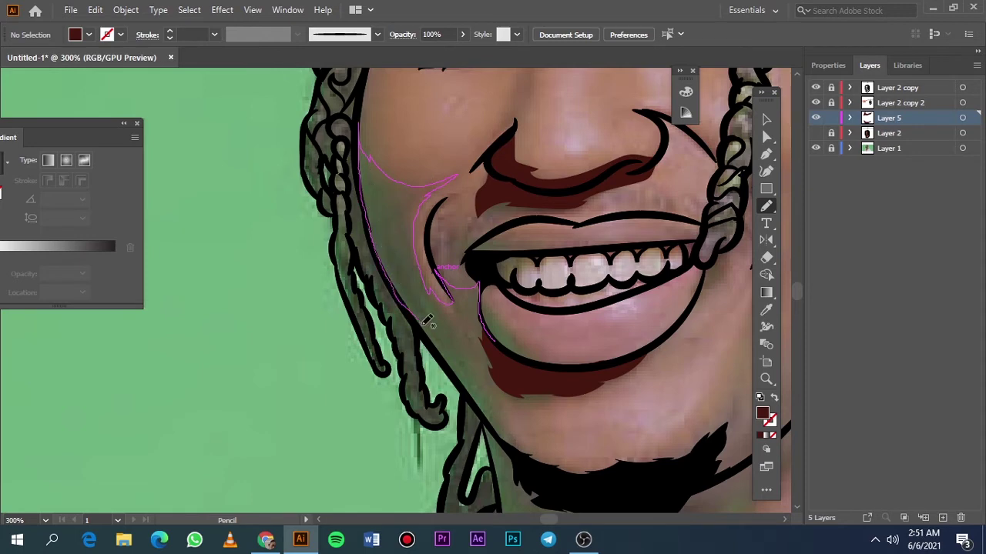
# - Draw dark red shadow shapes along the cheek, near the chin and beside the nose
pyautogui.moveTo(498, 348); pyautogui.dragTo(499, 352)
pyautogui.moveTo(406, 295); pyautogui.dragTo(437, 315)
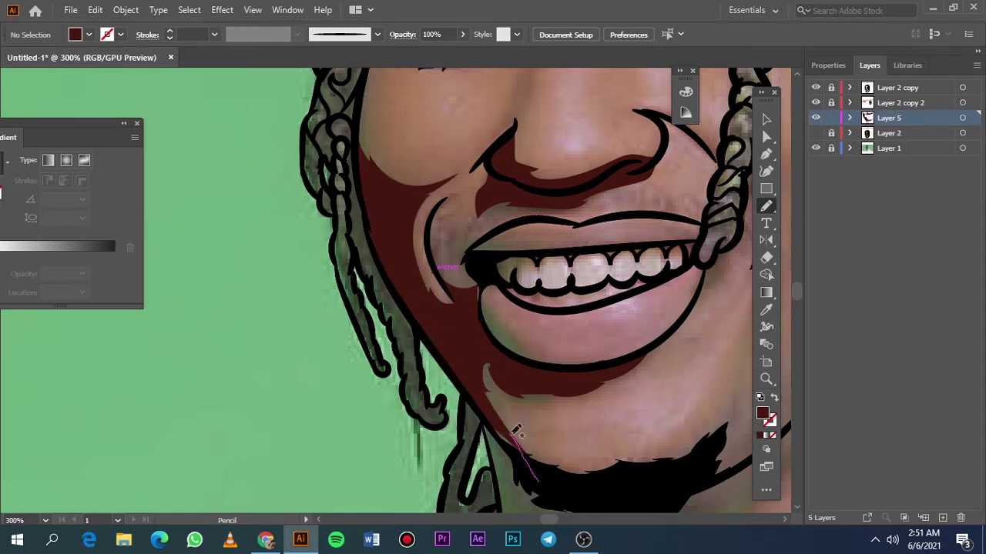
pyautogui.scroll(2, 539, 454)
pyautogui.scroll(3, 462, 308)
pyautogui.moveTo(434, 198); pyautogui.dragTo(384, 254)
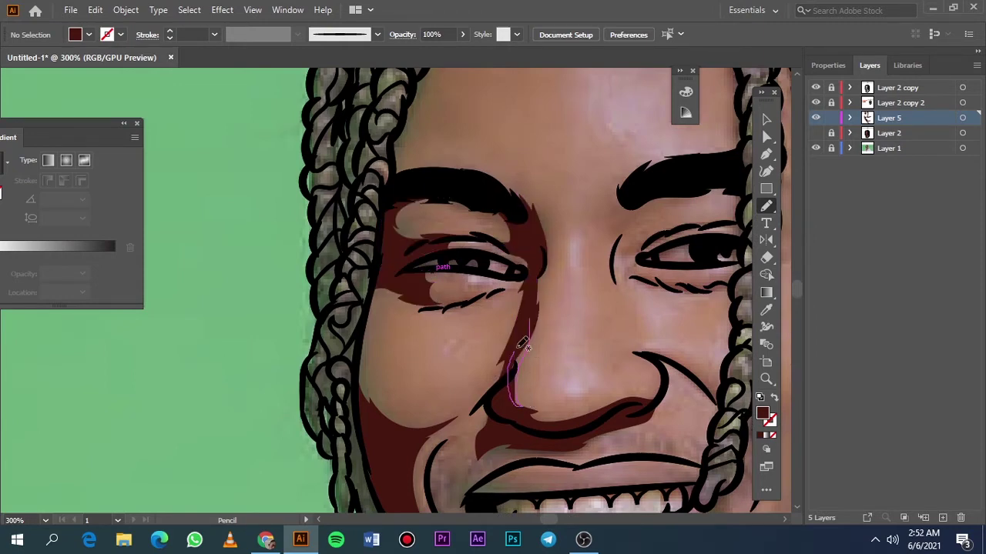
pyautogui.moveTo(522, 344); pyautogui.dragTo(527, 322)
pyautogui.hotkey('ctrl', '0')
# - Add dark red shadows along the braid, the neck and under the chin, checking against the reference photo
pyautogui.scroll(3, 446, 286)
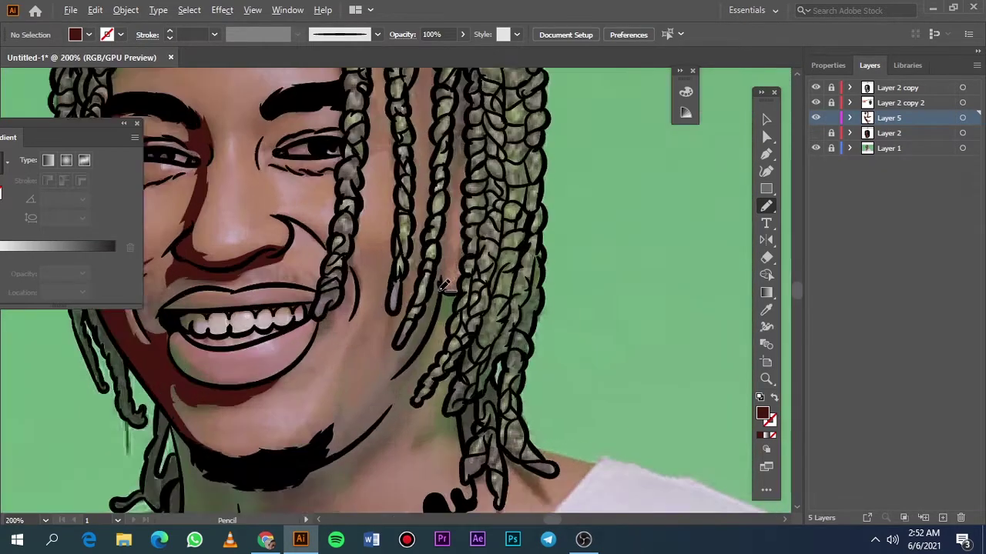
pyautogui.scroll(2, 445, 286)
pyautogui.moveTo(437, 294); pyautogui.dragTo(430, 366)
pyautogui.scroll(-5, 388, 279)
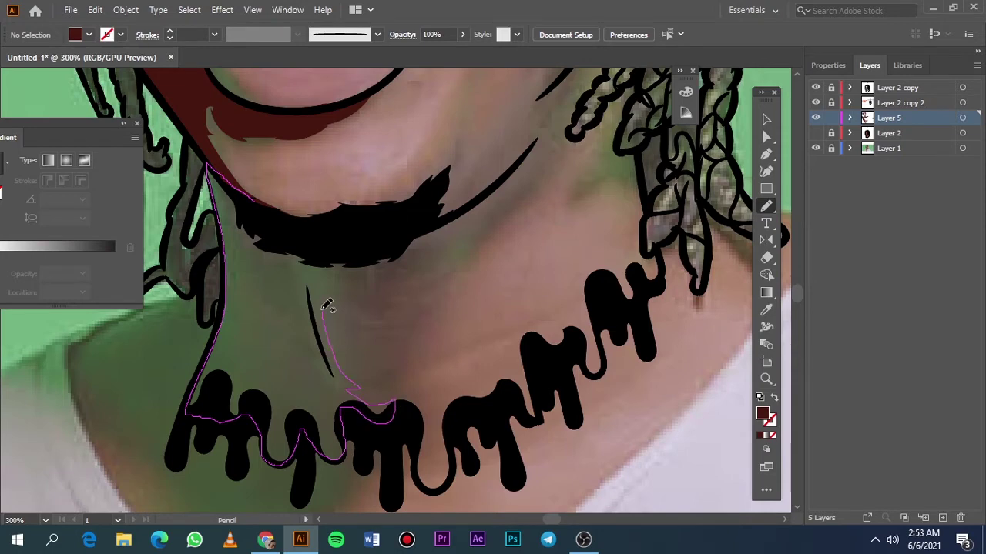
pyautogui.moveTo(429, 206); pyautogui.dragTo(431, 204)
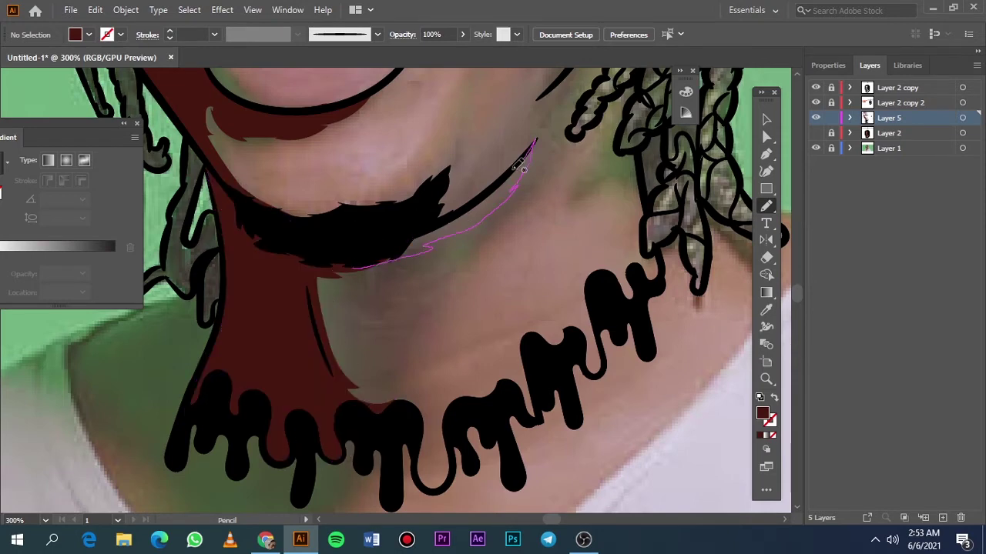
pyautogui.moveTo(521, 166); pyautogui.dragTo(522, 170)
pyautogui.hotkey('ctrl', '0')
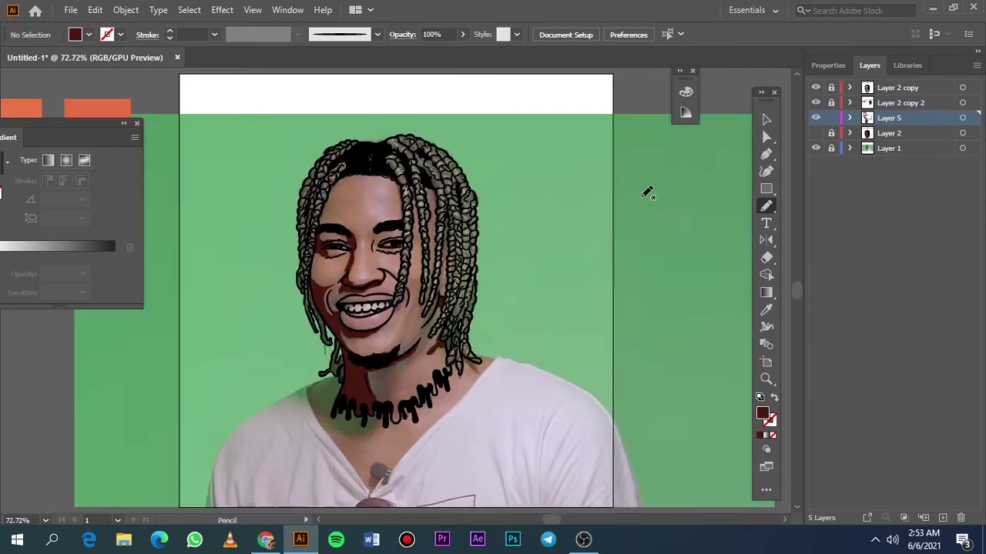
pyautogui.click(816, 148)
pyautogui.click(816, 148)
# - Add a dark red shadow beside the jaw and compare with the reference photo hidden
pyautogui.scroll(4, 393, 333)
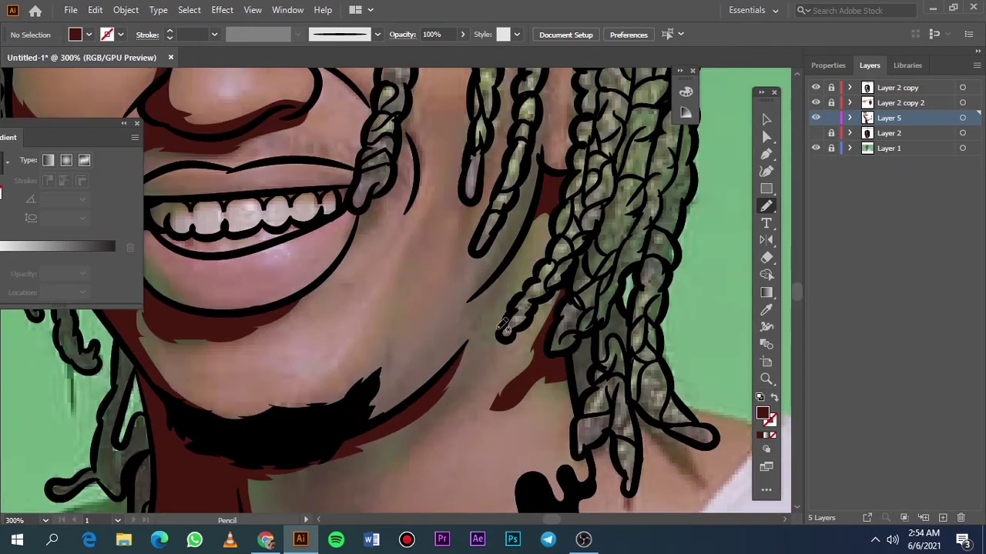
pyautogui.moveTo(483, 324); pyautogui.dragTo(485, 319)
pyautogui.hotkey('ctrl', '0')
pyautogui.click(816, 148)
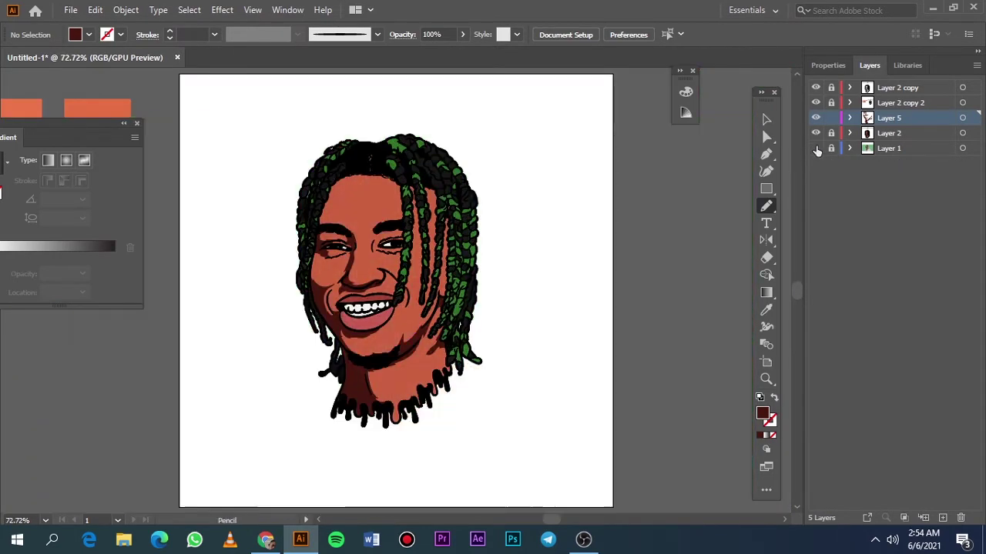
pyautogui.click(816, 148)
# - Add a new layer for shading and confirm the adjusted neck shadow colour
pyautogui.hotkey('ctrl', 'l')
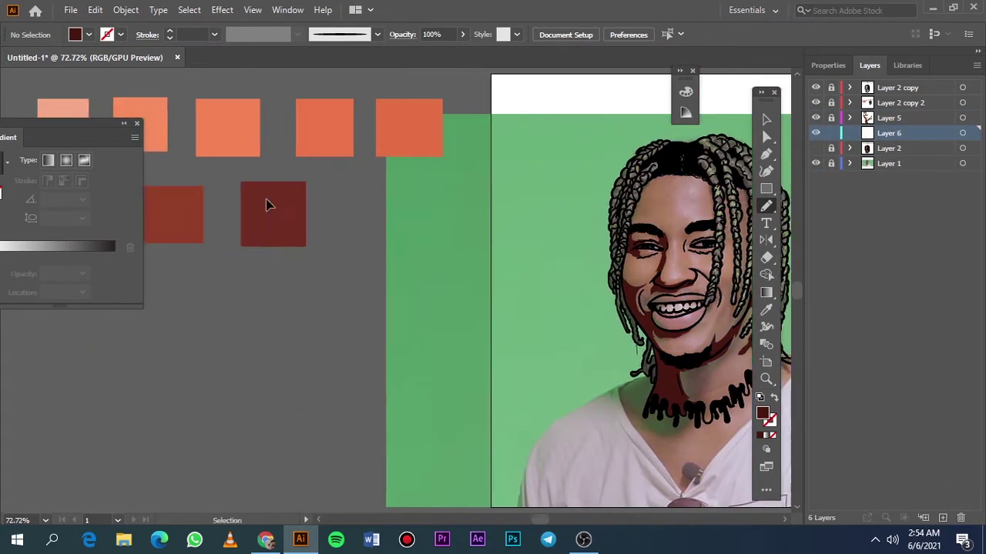
pyautogui.press('i')
pyautogui.scroll(4, 539, 282)
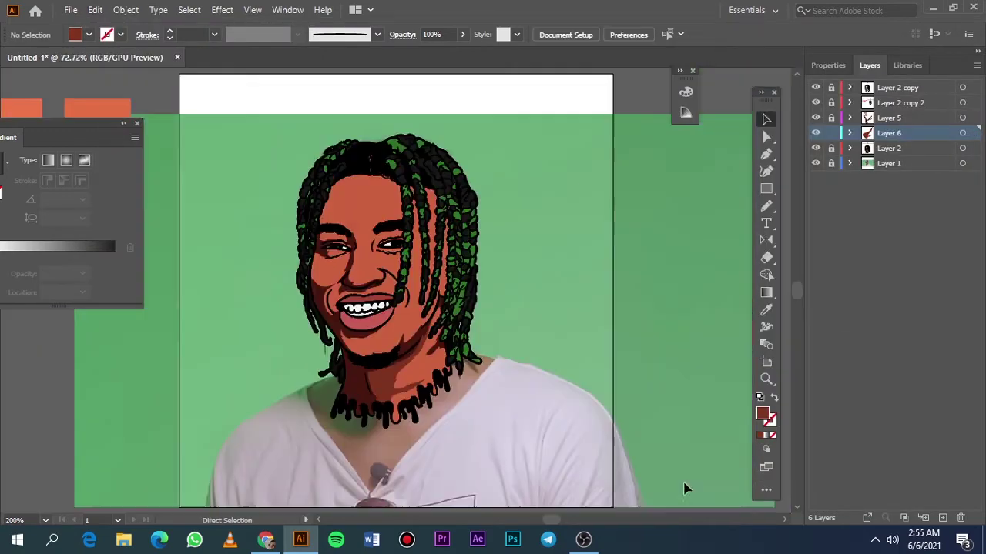
pyautogui.click(815, 163)
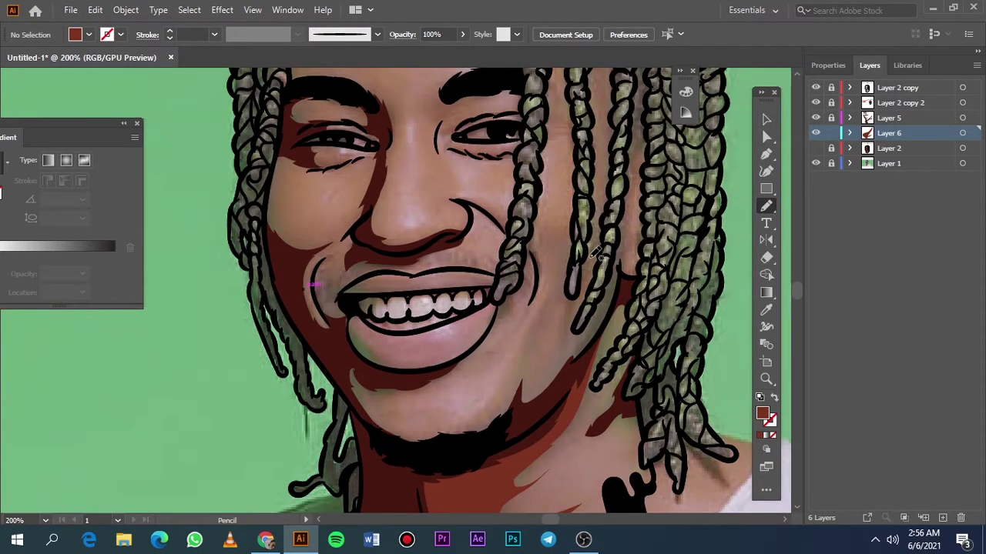
# - Draw brown shadow shapes on the right cheek and beside the braid
pyautogui.hotkey('ctrl', '+')
pyautogui.moveTo(593, 175); pyautogui.dragTo(558, 177)
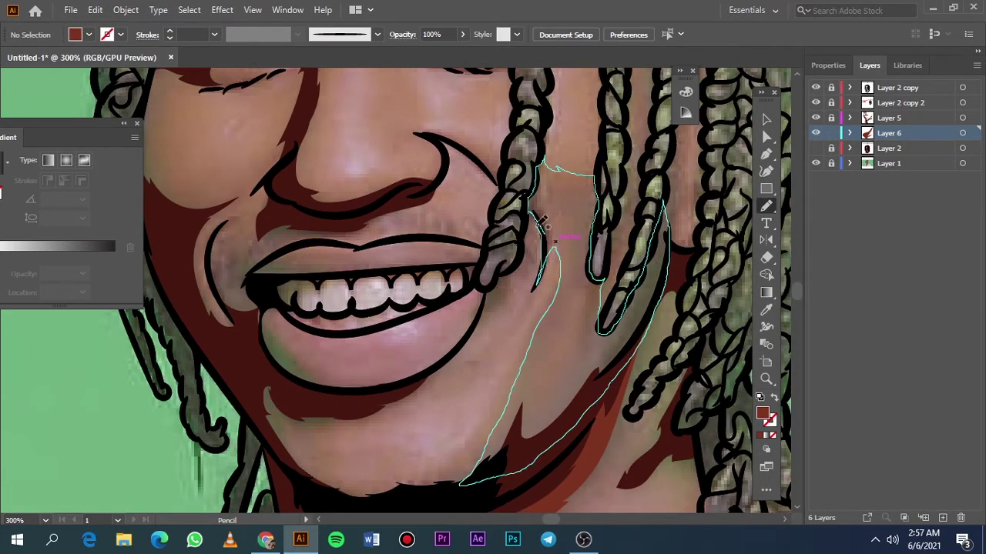
pyautogui.moveTo(542, 222); pyautogui.dragTo(543, 223)
pyautogui.moveTo(475, 329); pyautogui.dragTo(471, 356)
pyautogui.moveTo(530, 233); pyautogui.dragTo(470, 343)
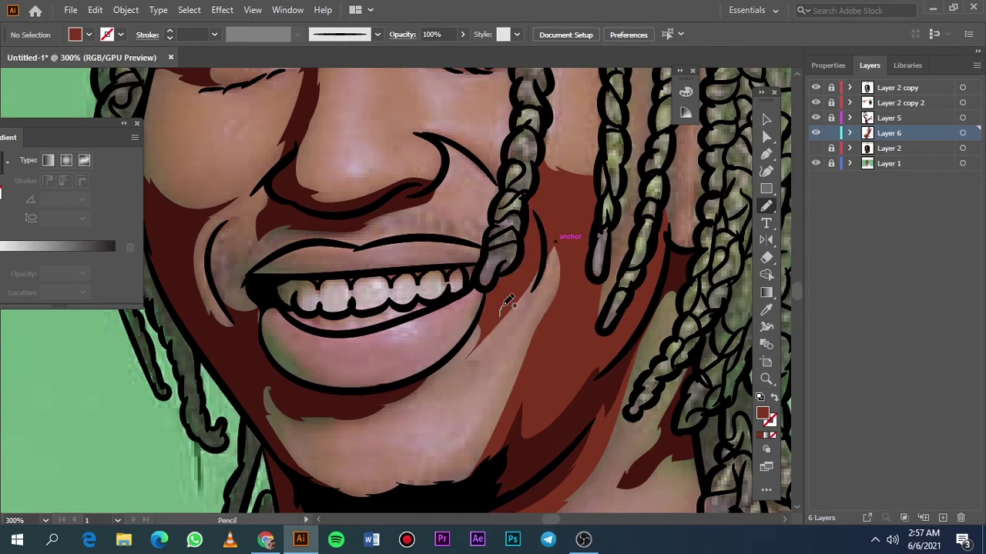
# - Draw a brown shadow shape on the chin
pyautogui.hotkey('ctrl', '0')
pyautogui.hotkey('ctrl', '+')
pyautogui.hotkey('ctrl', '+')
pyautogui.hotkey('ctrl', '+')
pyautogui.moveTo(450, 289)
pyautogui.mouseDown()
pyautogui.moveTo(385, 328)
pyautogui.moveTo(386, 301)
pyautogui.mouseUp()
pyautogui.hotkey('ctrl', '0')
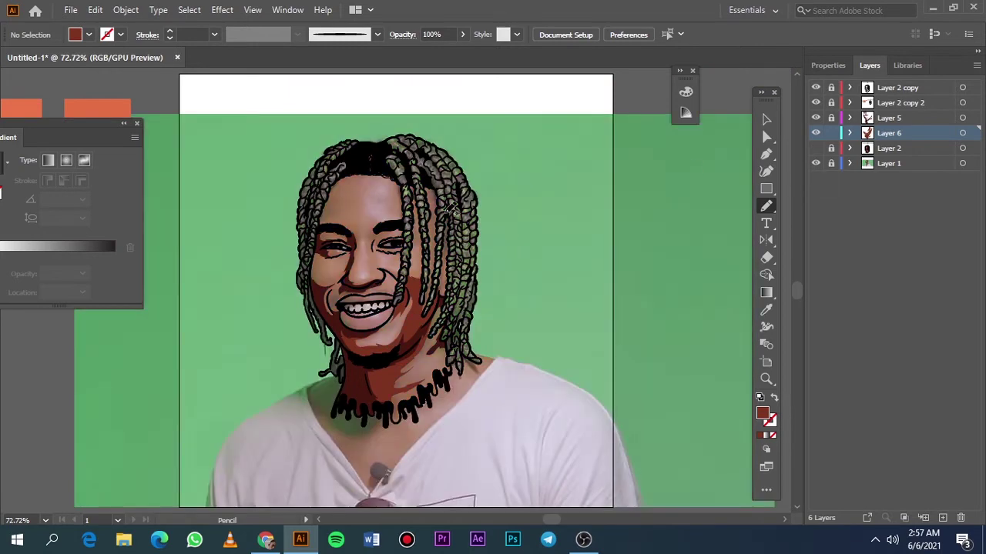
pyautogui.hotkey('ctrl', '+')
pyautogui.hotkey('ctrl', '+')
pyautogui.hotkey('ctrl', '+')
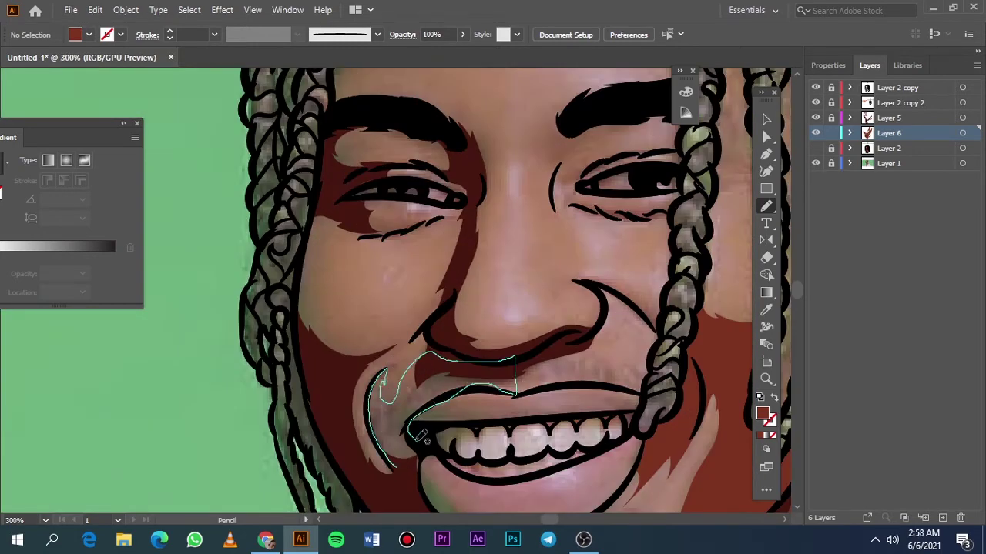
# - Add brown shadows at the mouth corner, nose side, left cheek, forehead and above the left eye
pyautogui.moveTo(416, 437)
pyautogui.mouseDown()
pyautogui.moveTo(497, 367)
pyautogui.moveTo(511, 393)
pyautogui.mouseUp()
pyautogui.moveTo(361, 232); pyautogui.dragTo(346, 309)
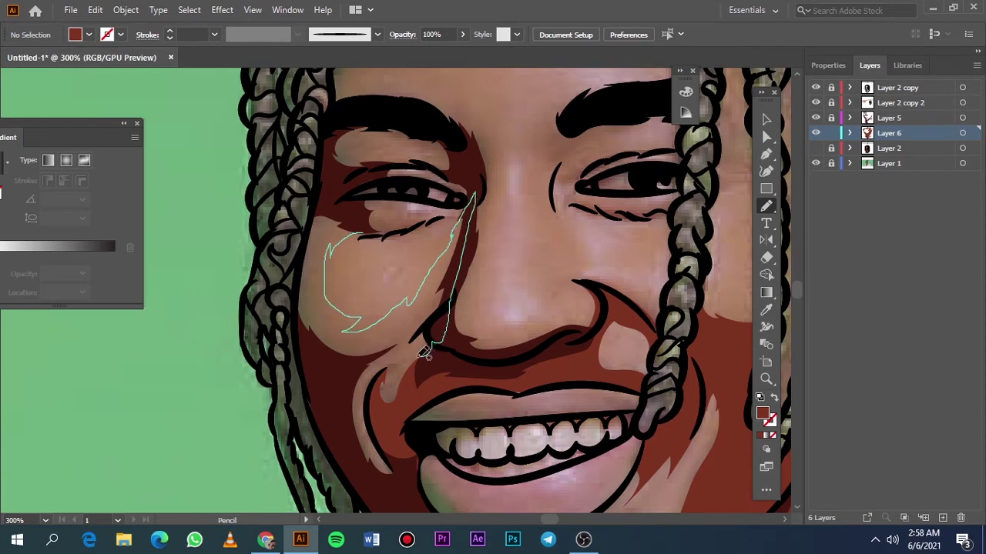
pyautogui.moveTo(313, 240); pyautogui.dragTo(311, 244)
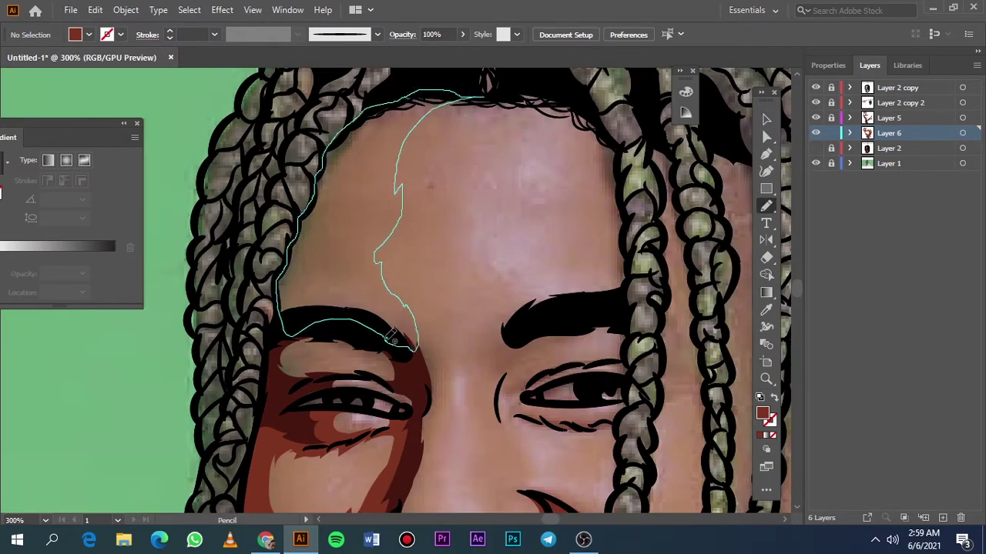
pyautogui.moveTo(391, 339); pyautogui.dragTo(389, 341)
pyautogui.moveTo(352, 383); pyautogui.dragTo(308, 394)
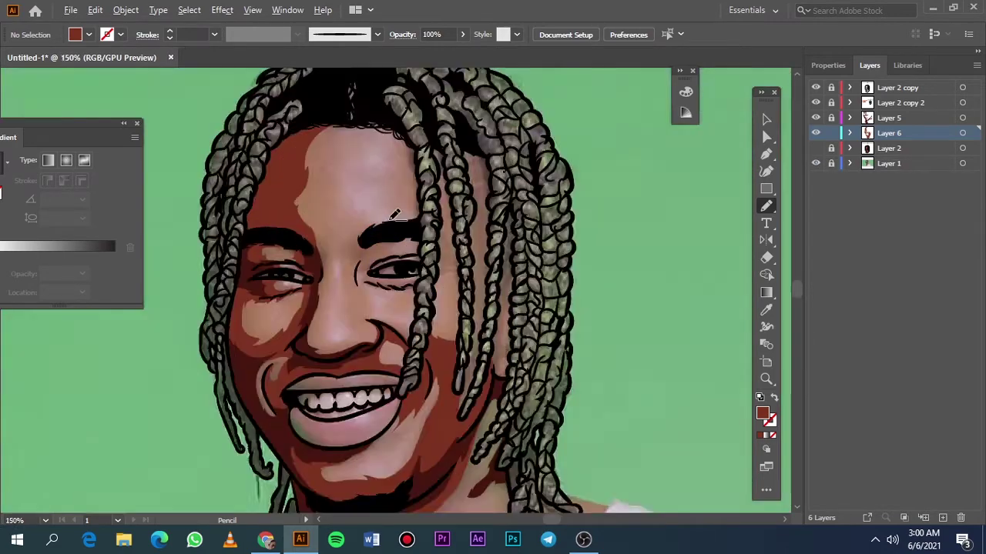
# - Add shadow shapes along the nose, by the nostril and around the eye and brow
pyautogui.hotkey('ctrl', '+')
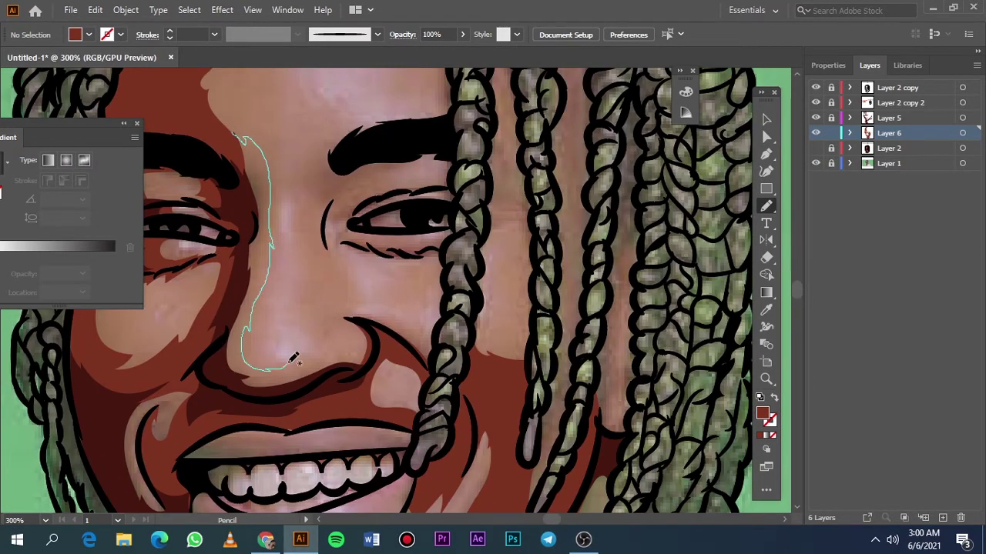
pyautogui.moveTo(241, 187); pyautogui.dragTo(240, 187)
pyautogui.moveTo(381, 329); pyautogui.dragTo(352, 299)
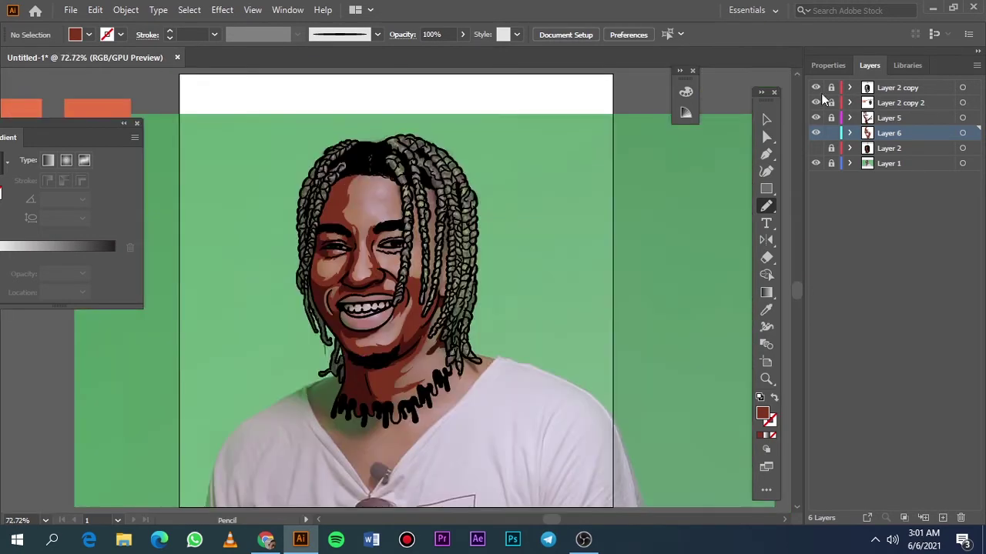
pyautogui.click(819, 155)
pyautogui.click(819, 156)
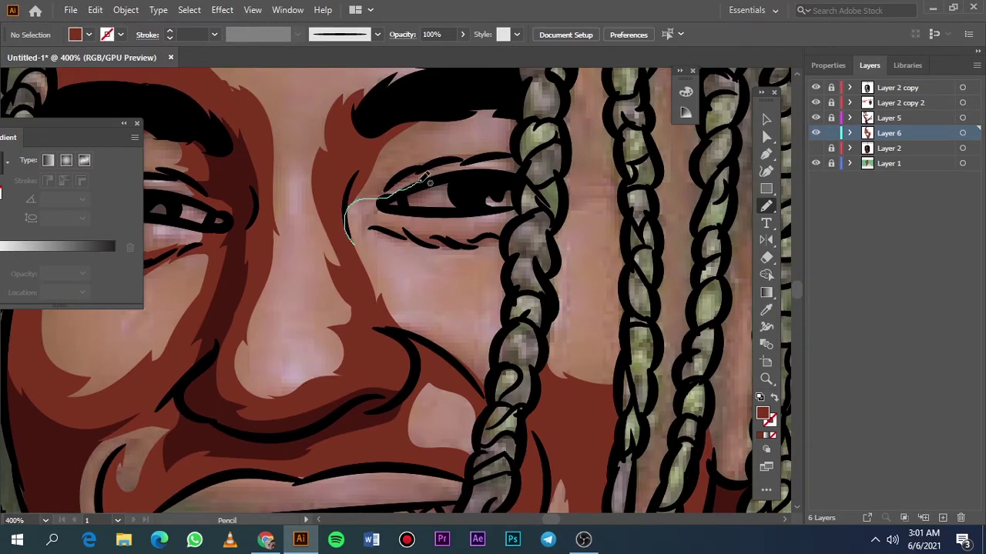
pyautogui.moveTo(423, 177); pyautogui.dragTo(360, 174)
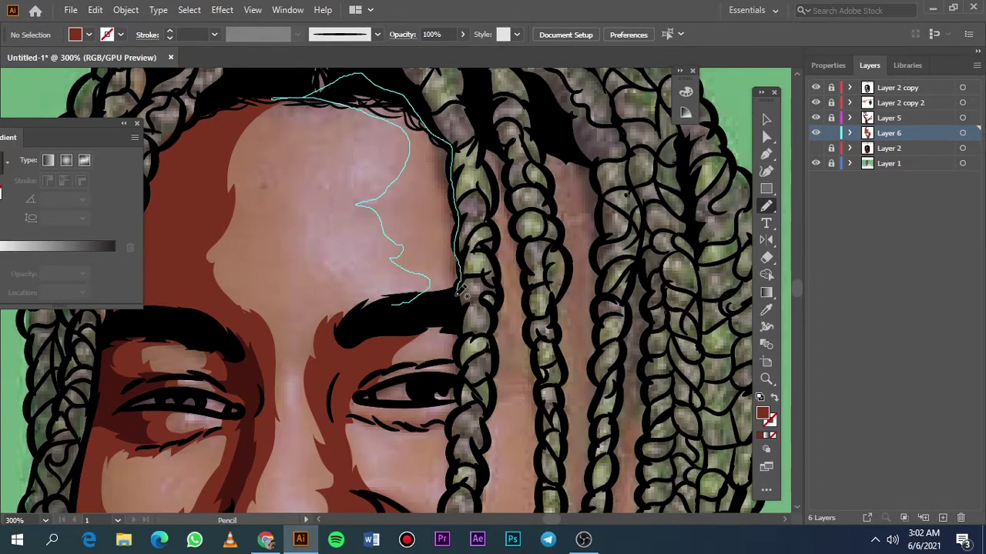
# - Draw a dark shadow shape along a braid over the right side of the face
pyautogui.scroll(-3, 462, 291)
pyautogui.scroll(-3, 456, 221)
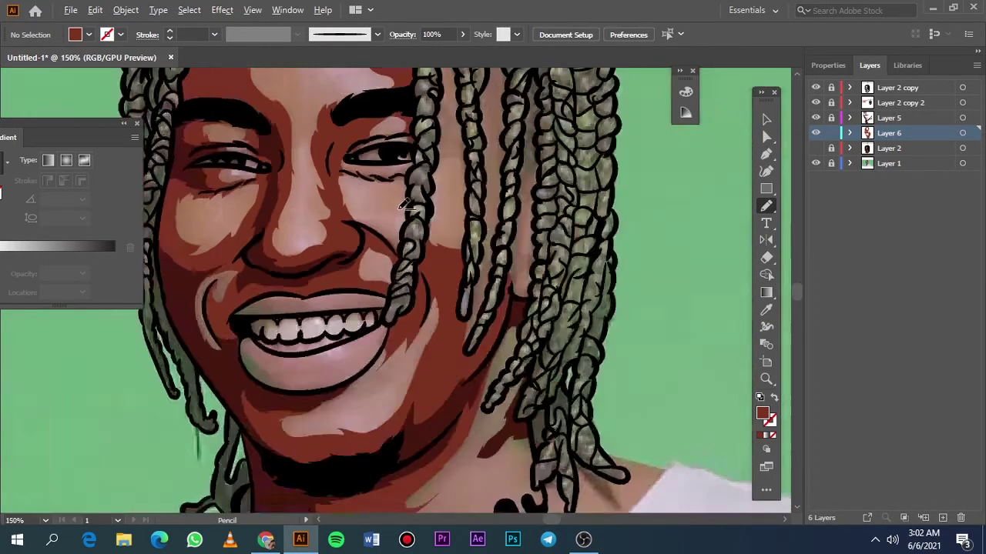
pyautogui.scroll(4, 413, 166)
pyautogui.scroll(-3, 422, 224)
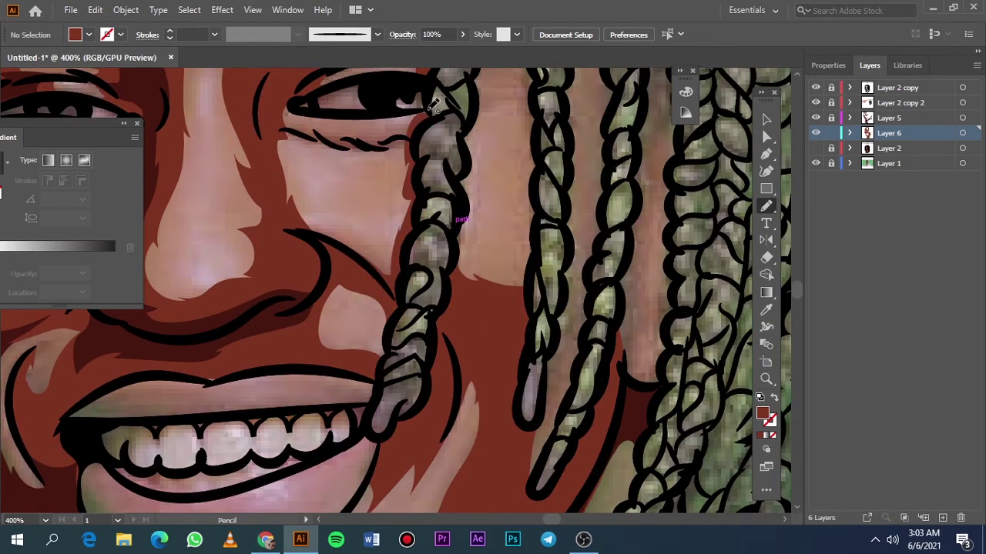
pyautogui.scroll(-3, 423, 239)
pyautogui.scroll(4, 425, 246)
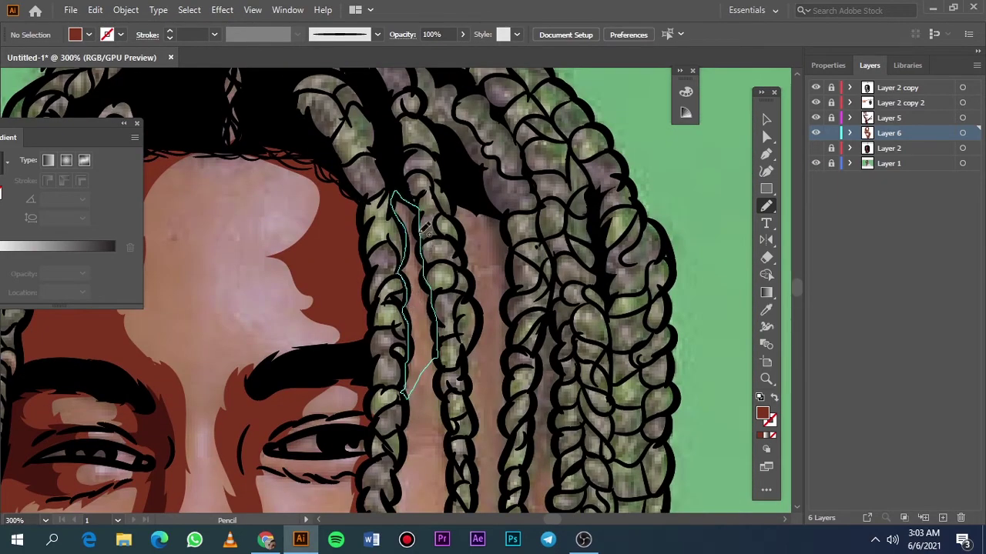
pyautogui.moveTo(424, 228); pyautogui.dragTo(425, 229)
pyautogui.scroll(-4, 425, 231)
pyautogui.scroll(4, 432, 254)
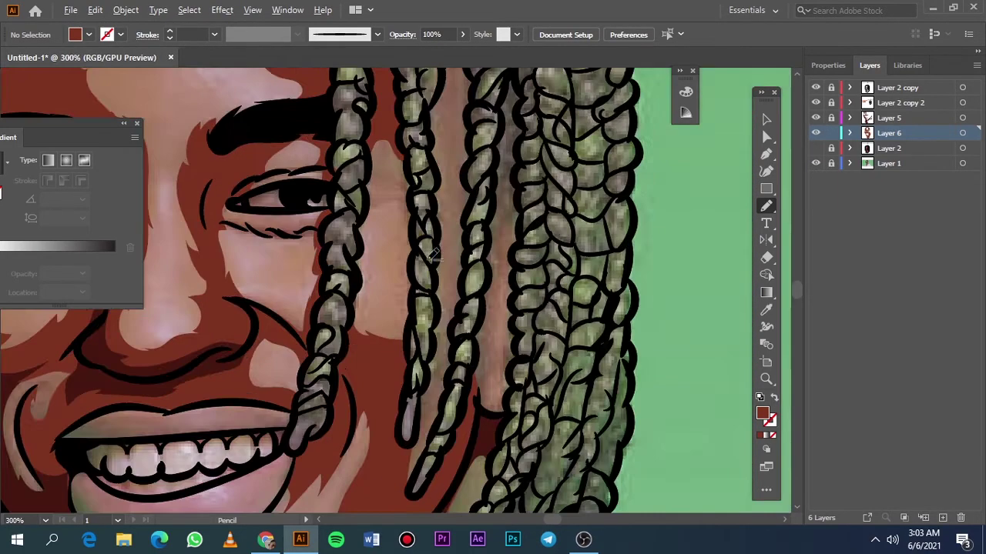
pyautogui.moveTo(418, 195); pyautogui.dragTo(419, 195)
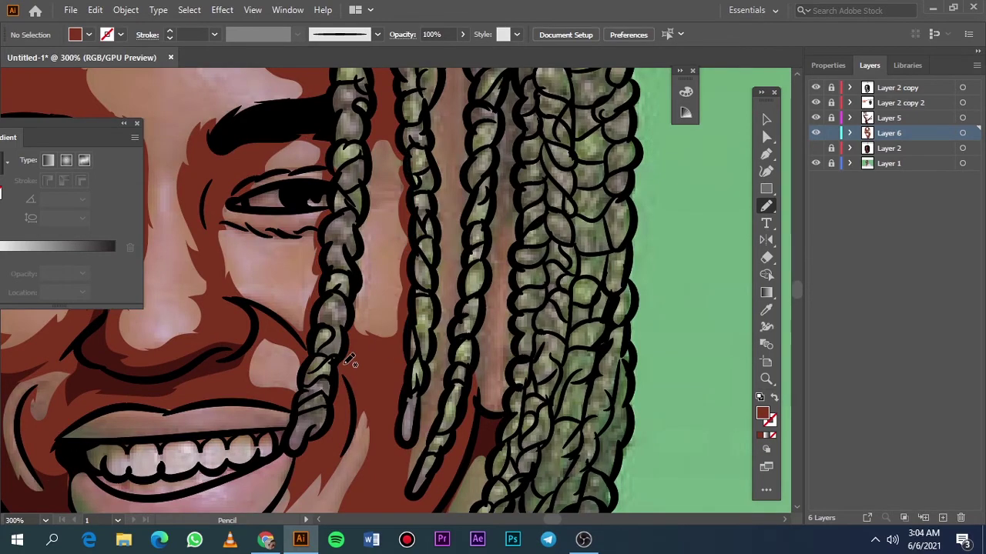
# - Draw dark shadow shapes in the upper hair and between the braids
pyautogui.scroll(2, 447, 254)
pyautogui.moveTo(479, 316); pyautogui.dragTo(463, 200)
pyautogui.scroll(-2, 467, 146)
pyautogui.moveTo(466, 143)
pyautogui.mouseDown()
pyautogui.moveTo(443, 189)
pyautogui.moveTo(454, 126)
pyautogui.mouseUp()
pyautogui.scroll(-3, 467, 146)
pyautogui.scroll(3, 447, 250)
pyautogui.scroll(1, 446, 250)
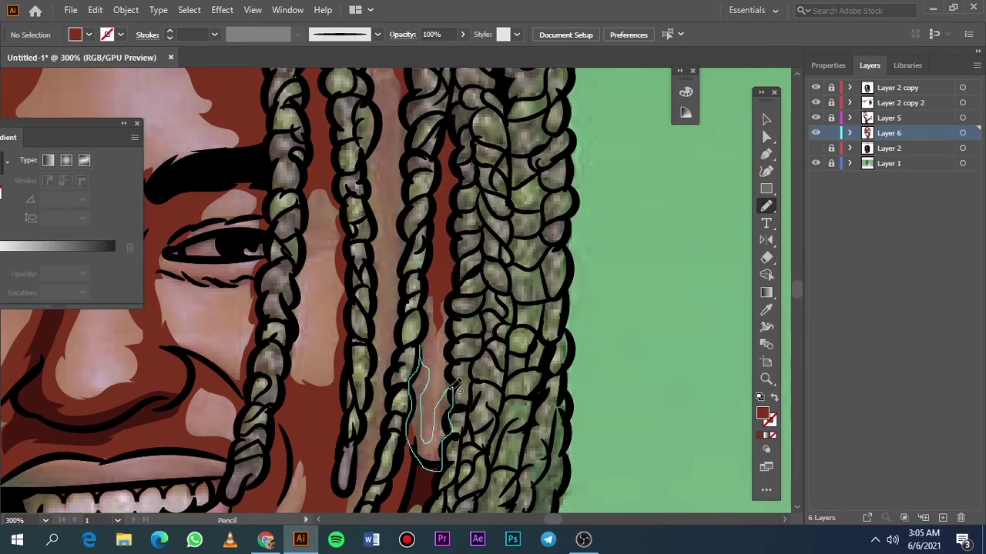
# - Add dark shadows between the lower braids, then view the whole portrait without the photo
pyautogui.moveTo(455, 388); pyautogui.dragTo(456, 389)
pyautogui.scroll(-4, 456, 389)
pyautogui.scroll(6, 446, 302)
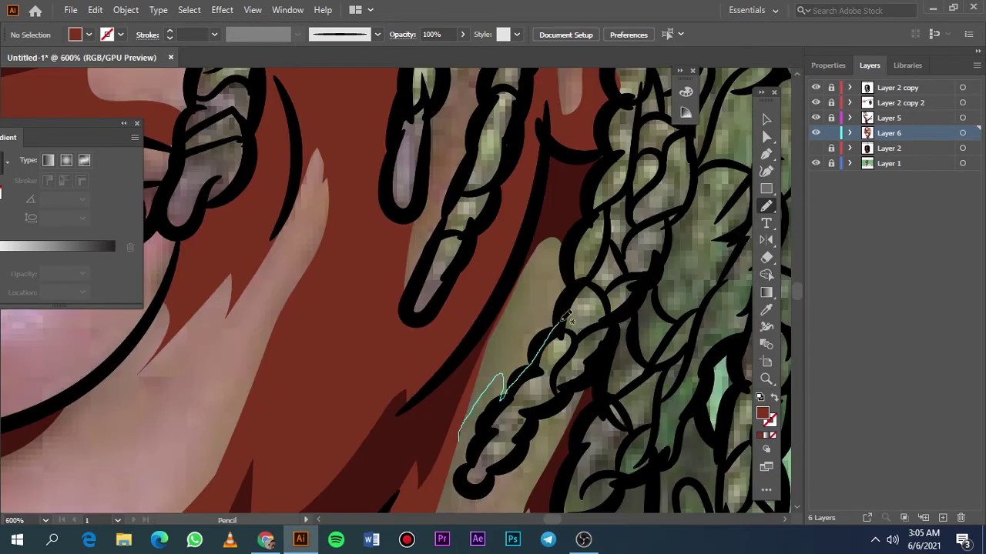
pyautogui.moveTo(566, 316); pyautogui.dragTo(570, 228)
pyautogui.press('v')
pyautogui.hotkey('ctrl', '0')
pyautogui.click(816, 163)
# - Sample a salmon fill colour and create a new layer for the highlights
pyautogui.click(816, 163)
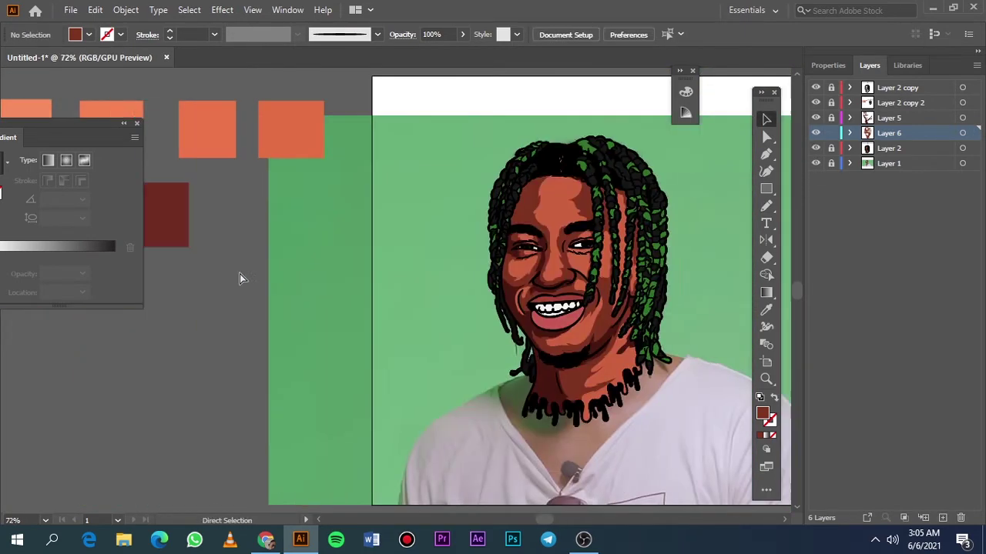
pyautogui.press('i')
pyautogui.click(207, 129)
pyautogui.click(903, 148)
pyautogui.hotkey('ctrl', 'l')
pyautogui.scroll(5, 548, 225)
pyautogui.press('n')
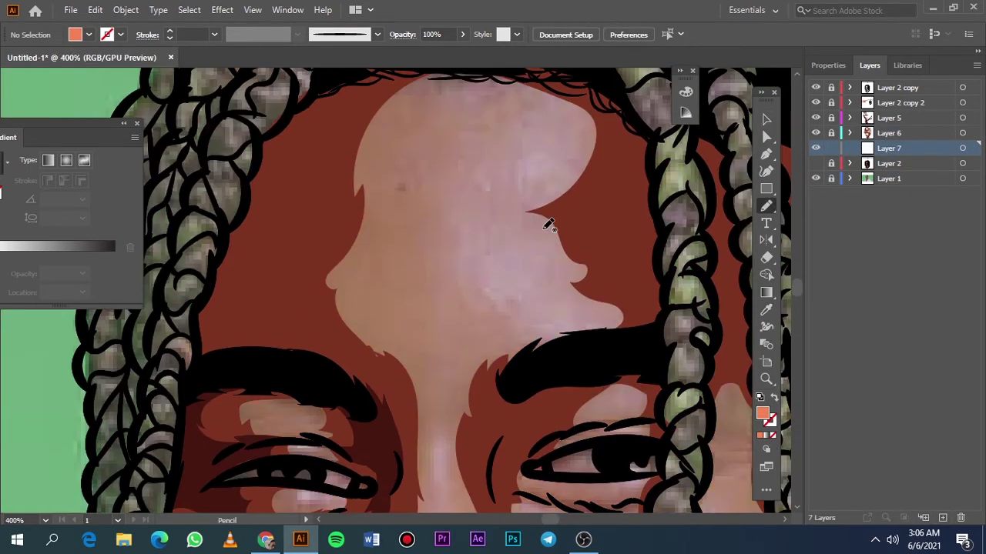
# - Draw a salmon highlight shape on the forehead and check it with the photo hidden
pyautogui.moveTo(514, 309); pyautogui.dragTo(559, 225)
pyautogui.press('v')
pyautogui.hotkey('ctrl', '0')
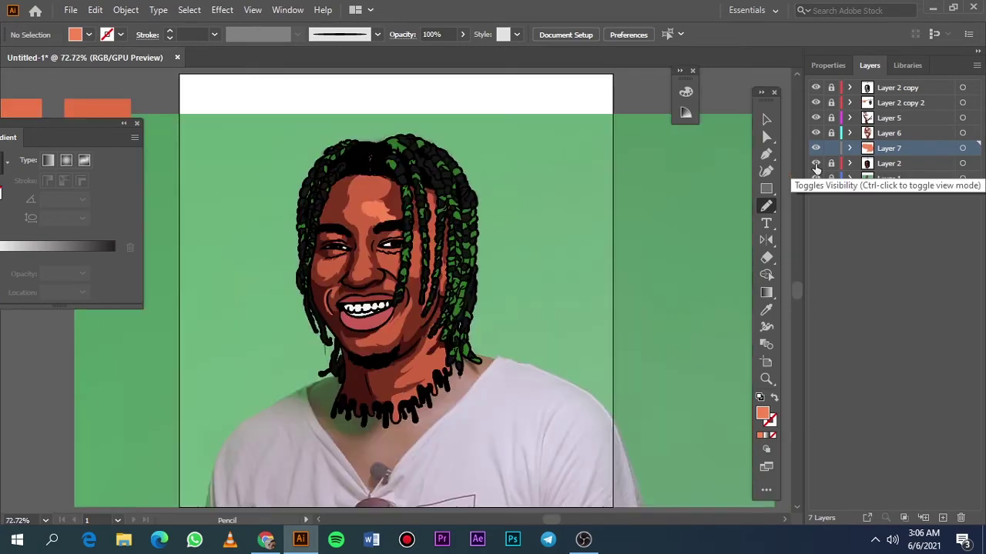
pyautogui.click(816, 179)
pyautogui.hscroll(-3, 249, 185)
pyautogui.hscroll(-3, 249, 185)
pyautogui.hscroll(5, 269, 149)
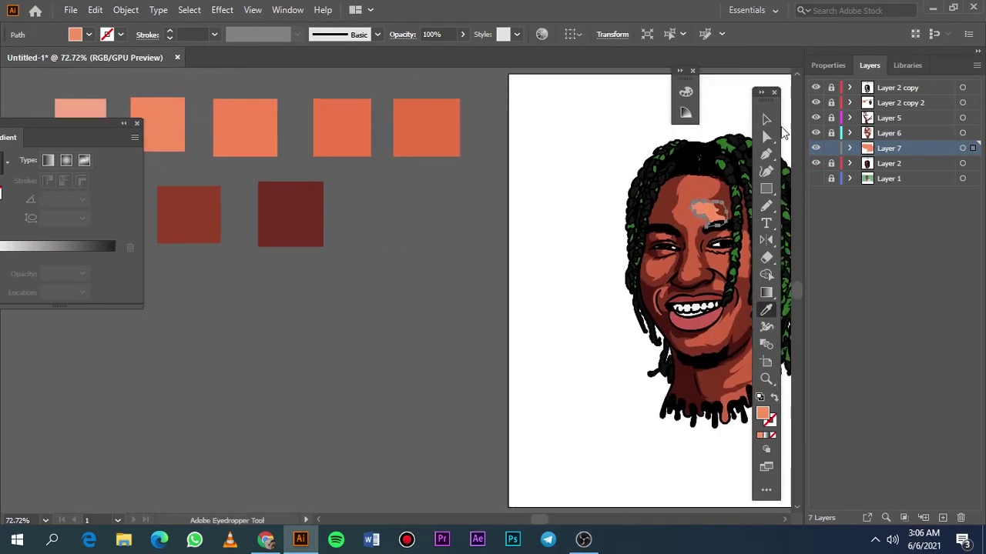
# - Draw a larger salmon forehead highlight and a highlight down the nose bridge
pyautogui.click(816, 178)
pyautogui.scroll(5, 571, 222)
pyautogui.press('n')
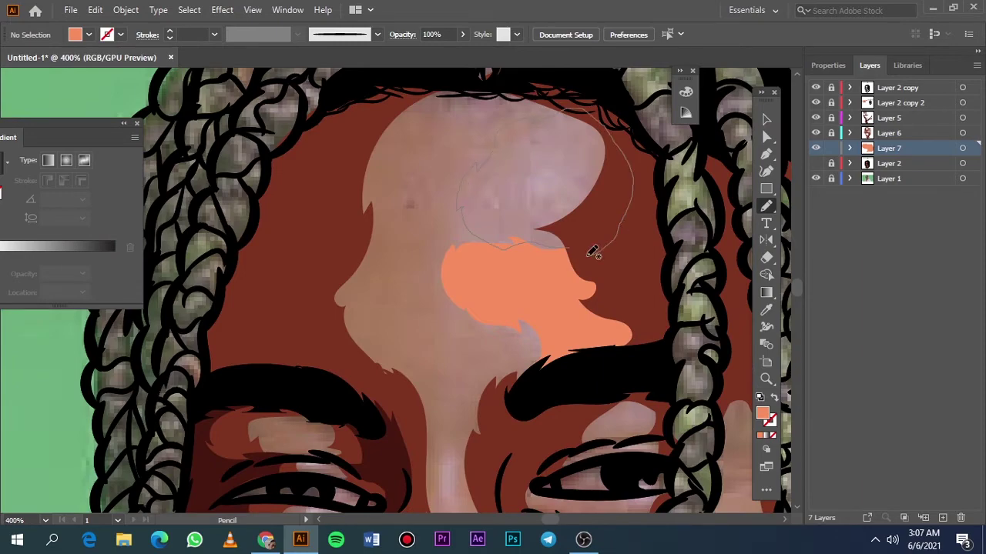
pyautogui.moveTo(592, 252); pyautogui.dragTo(570, 248)
pyautogui.scroll(-5, 570, 277)
pyautogui.hscroll(-2, 570, 277)
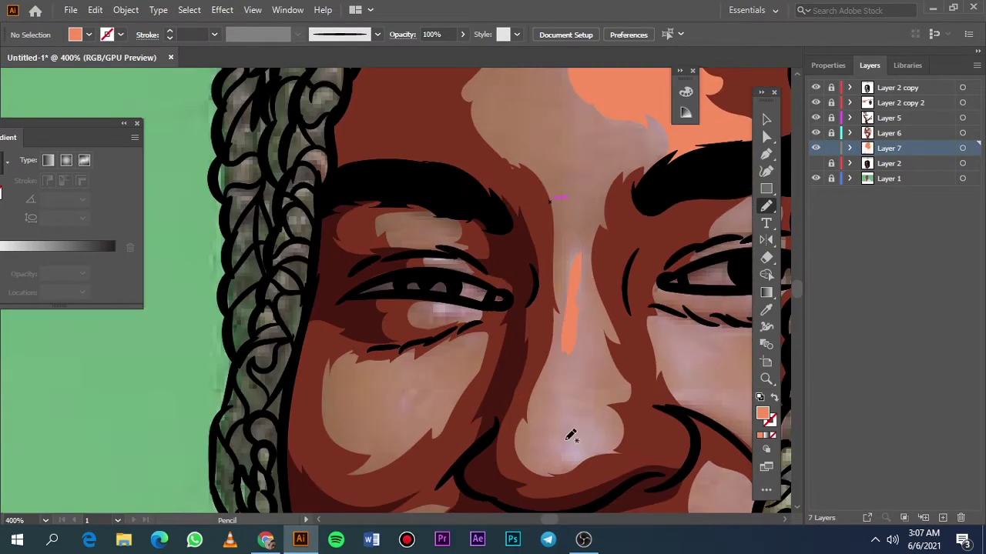
pyautogui.moveTo(560, 430); pyautogui.dragTo(556, 391)
# - Draw another salmon highlight shape on the face
pyautogui.press('v')
pyautogui.hotkey('ctrl', '0')
pyautogui.click(815, 179)
pyautogui.click(815, 179)
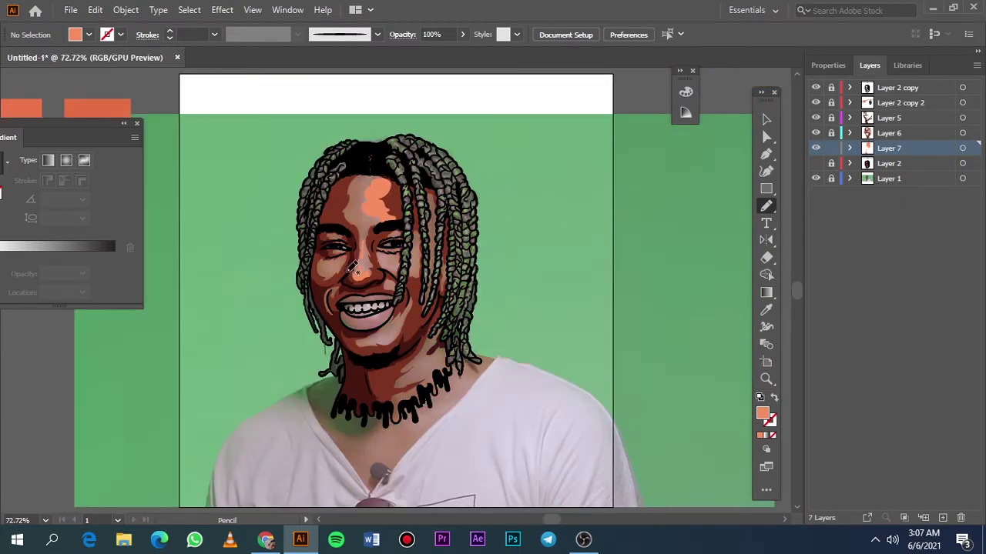
pyautogui.scroll(5, 276, 283)
pyautogui.moveTo(231, 255); pyautogui.dragTo(256, 366)
pyautogui.scroll(-5, 246, 262)
pyautogui.scroll(-4, 287, 267)
pyautogui.hscroll(3, 286, 267)
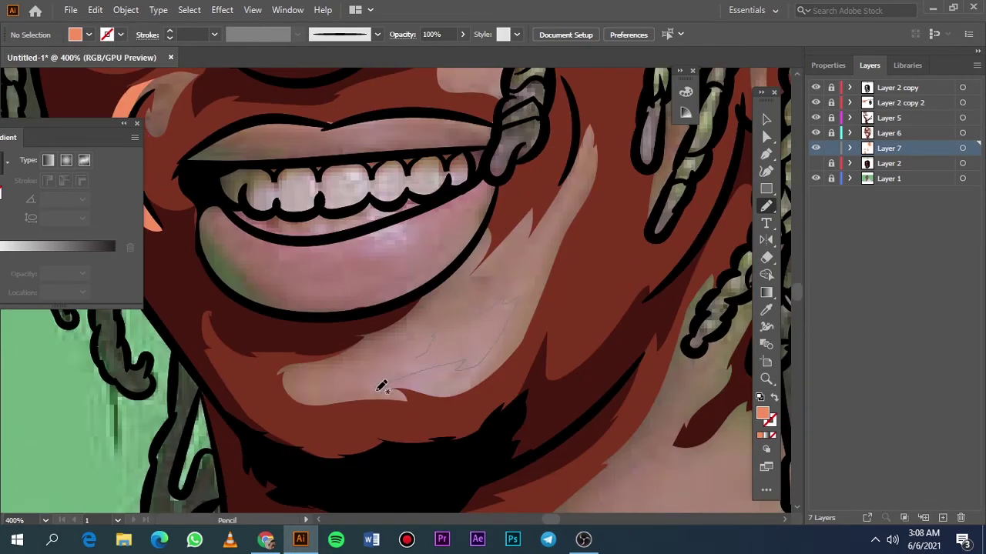
# - Zoom out and toggle the photo and green background to review the highlights
pyautogui.hotkey('ctrl', '0')
pyautogui.scroll(5, 377, 470)
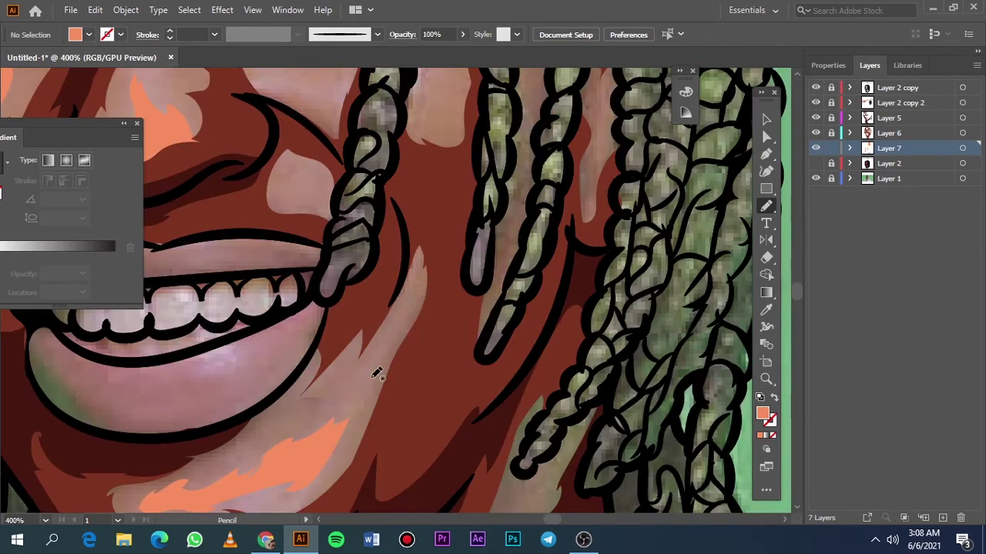
pyautogui.scroll(-1, 530, 321)
pyautogui.hotkey('ctrl', '0')
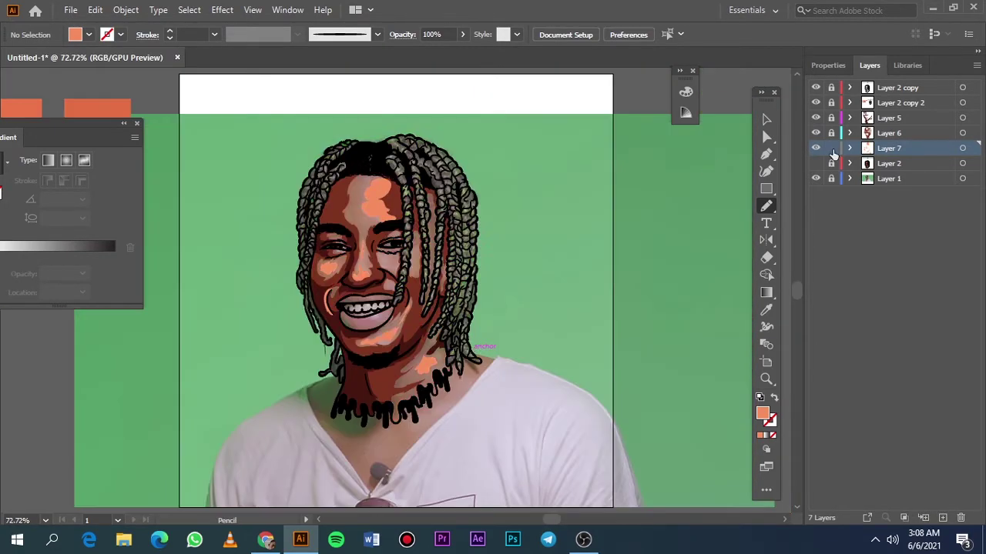
pyautogui.click(816, 178)
pyautogui.click(816, 178)
pyautogui.scroll(10, 413, 245)
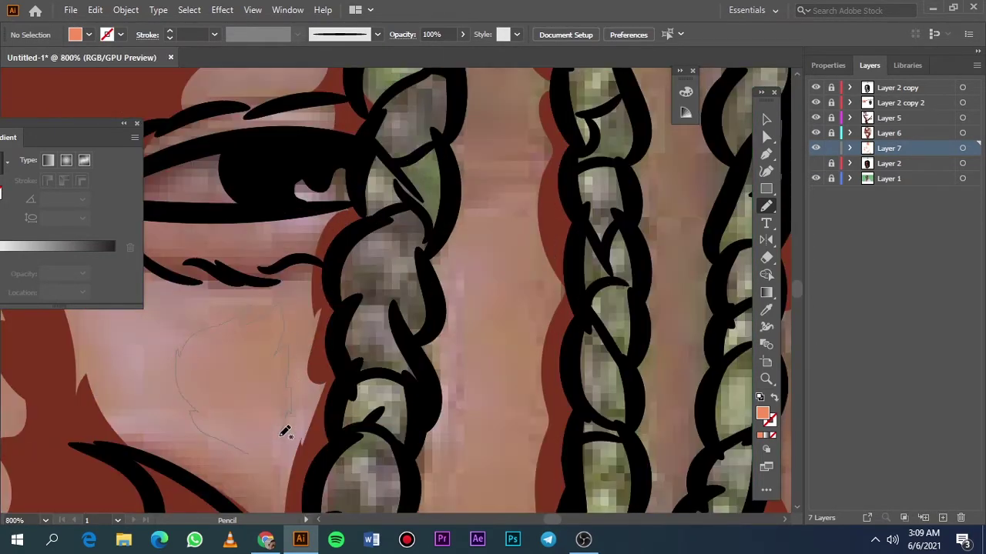
pyautogui.hotkey('ctrl', '0')
# - Hide the reference photo and green background, leaving the portrait on white
pyautogui.scroll(5, 521, 220)
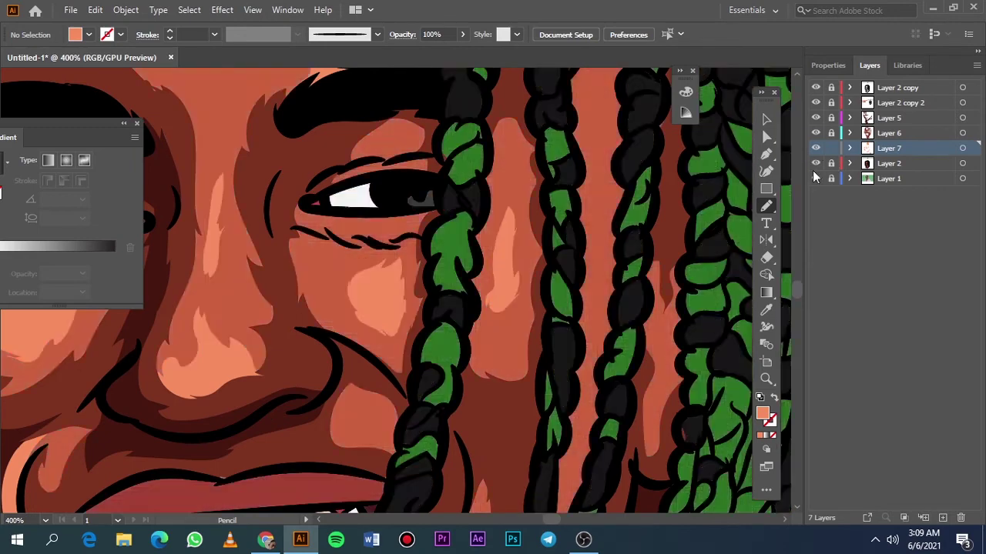
pyautogui.hotkey('ctrl', '0')
pyautogui.click(815, 178)
pyautogui.click(815, 178)
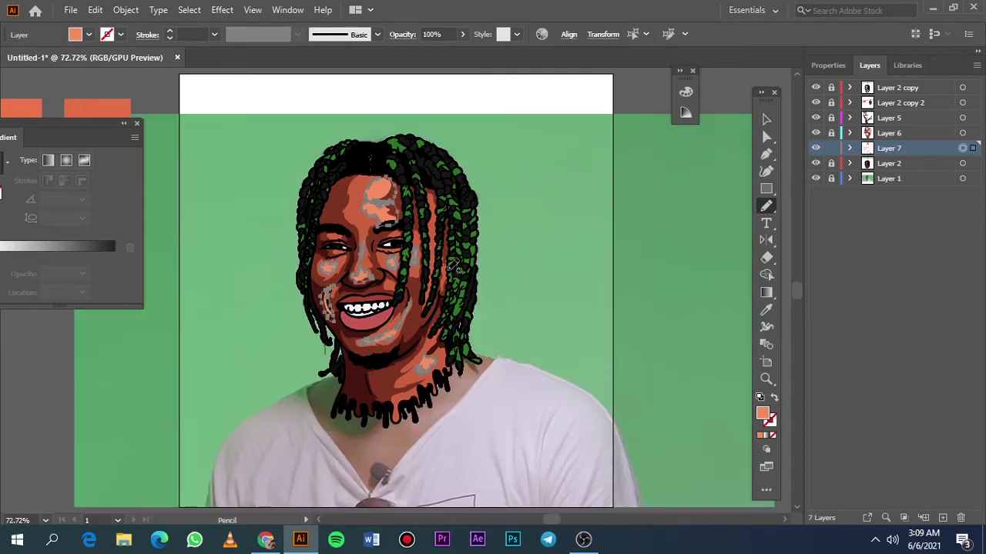
pyautogui.hscroll(-5, 816, 178)
pyautogui.click(962, 147)
pyautogui.click(766, 119)
pyautogui.click(816, 178)
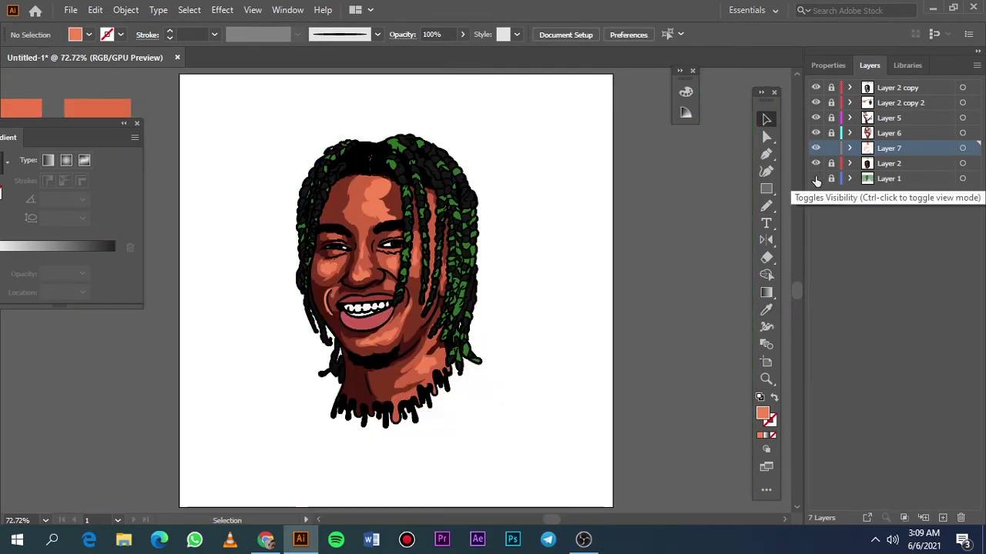
# - On the lips layer, sample the lip red and set it as the fill colour
pyautogui.click(888, 118)
pyautogui.scroll(5, 362, 231)
pyautogui.press('i')
pyautogui.click(308, 270)
pyautogui.doubleClick(763, 414)
pyautogui.press('Return')
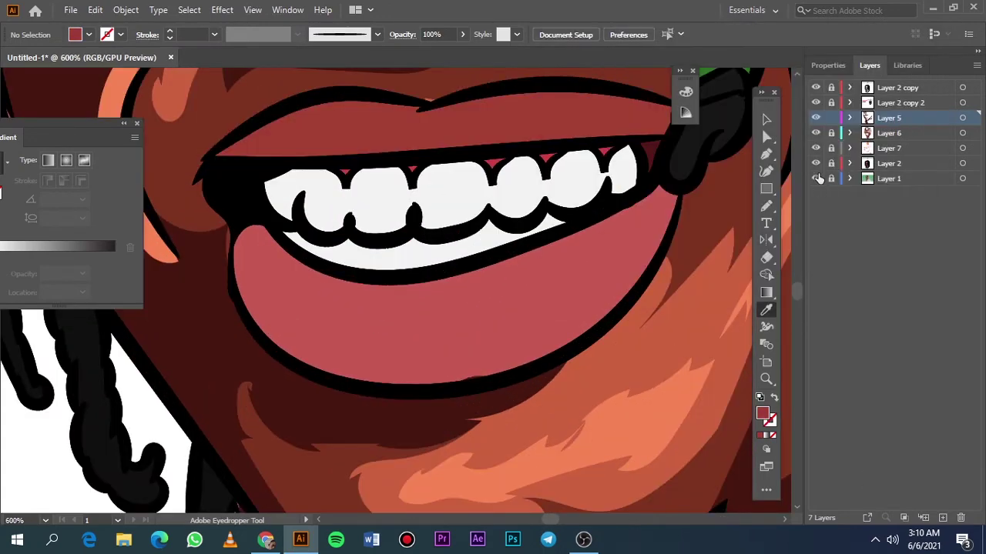
# - Show the reference photo and pencil a dark red shadow along the lower lip
pyautogui.click(816, 177)
pyautogui.press('n')
pyautogui.moveTo(258, 319); pyautogui.dragTo(261, 318)
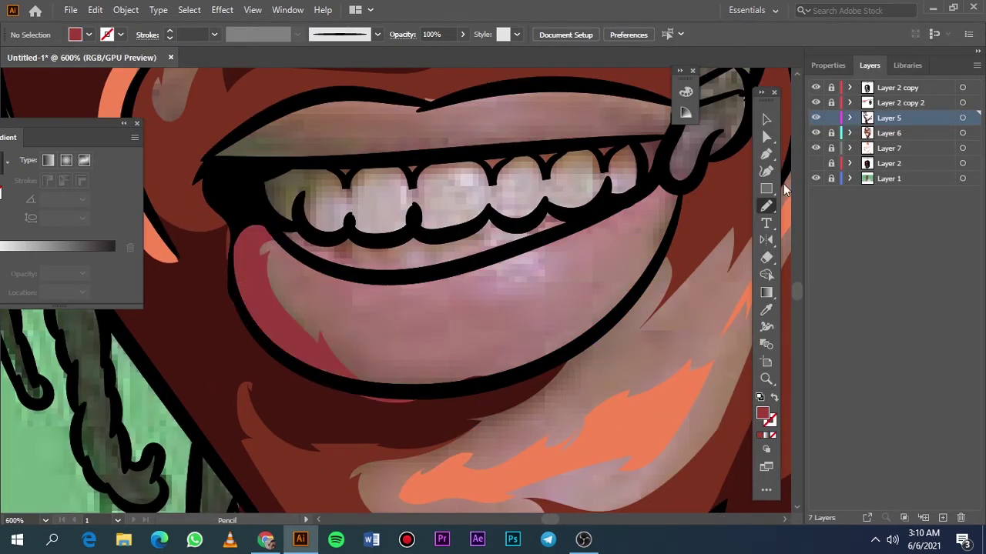
pyautogui.hotkey('ctrl', '0')
# - Select a lip shape and update its fill colour
pyautogui.scroll(5, 367, 462)
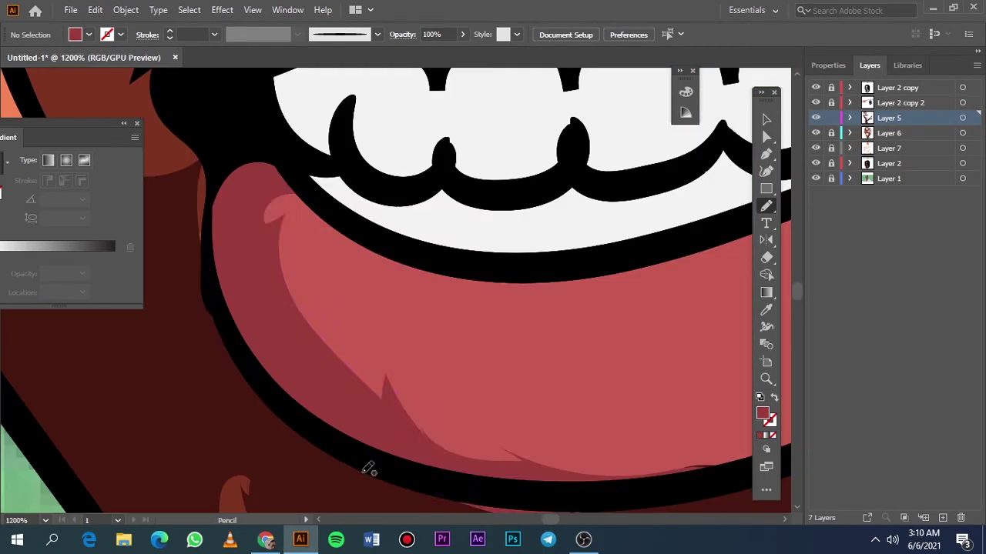
pyautogui.press('v')
pyautogui.click(711, 473)
pyautogui.doubleClick(762, 414)
pyautogui.click(895, 81)
pyautogui.hotkey('ctrl', '0')
# - Pencil a shadow shape at the corner of the mouth
pyautogui.scroll(5, 405, 342)
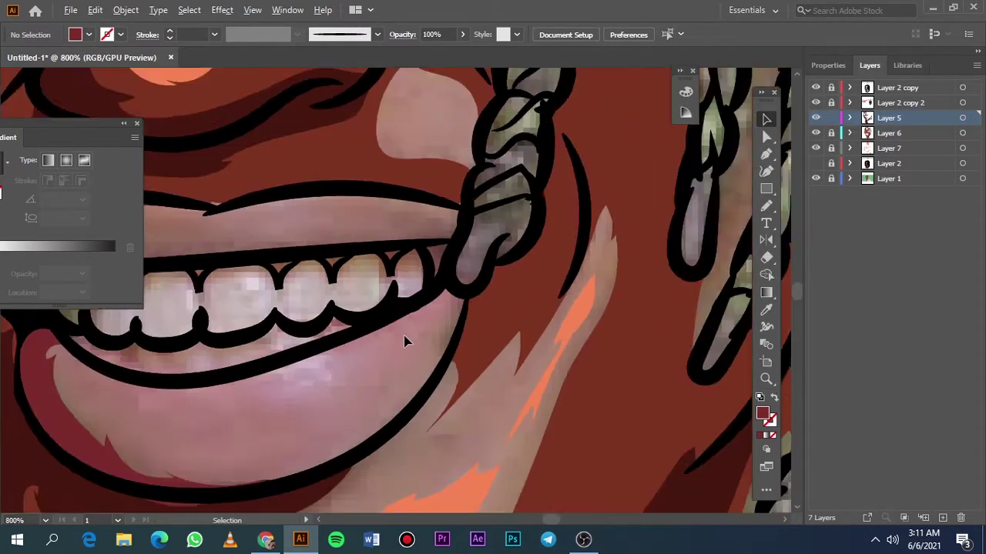
pyautogui.press('n')
pyautogui.moveTo(439, 333); pyautogui.dragTo(352, 428)
pyautogui.hotkey('ctrl', '0')
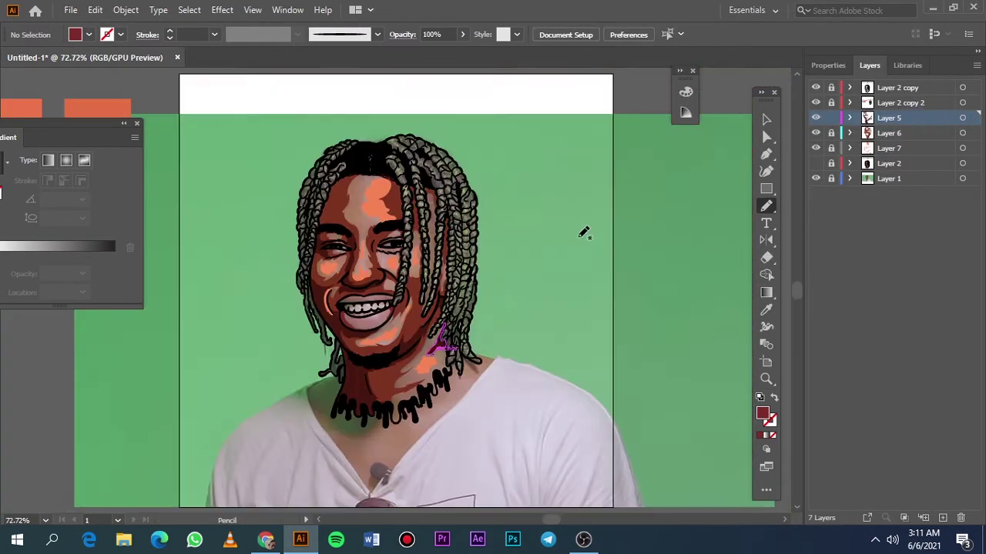
# - Pencil a dark red shading shape over the upper lip and show the reference photo again
pyautogui.scroll(3, 360, 302)
pyautogui.scroll(3, 361, 303)
pyautogui.doubleClick(762, 414)
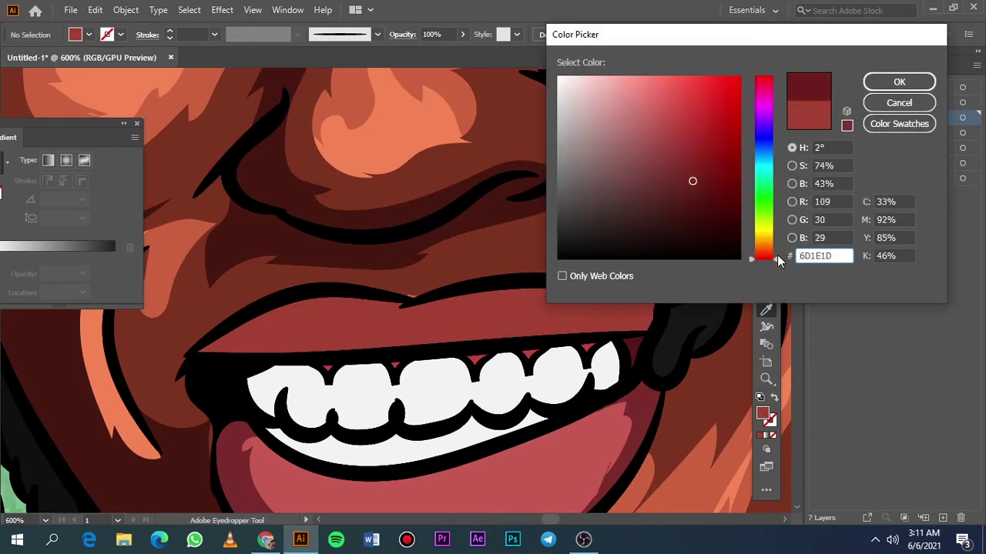
pyautogui.click(898, 80)
pyautogui.moveTo(312, 354); pyautogui.dragTo(309, 356)
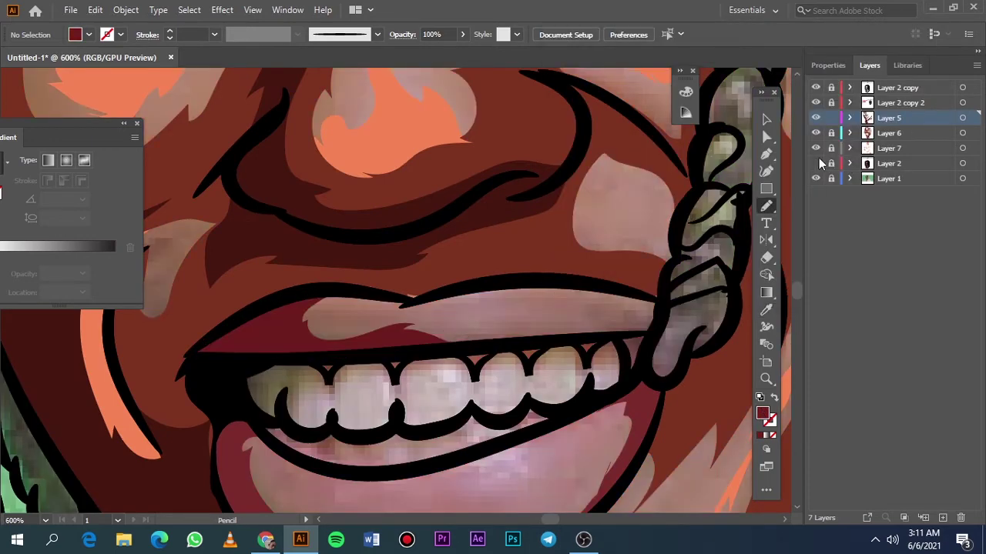
pyautogui.hotkey('ctrl', '0')
pyautogui.click(816, 168)
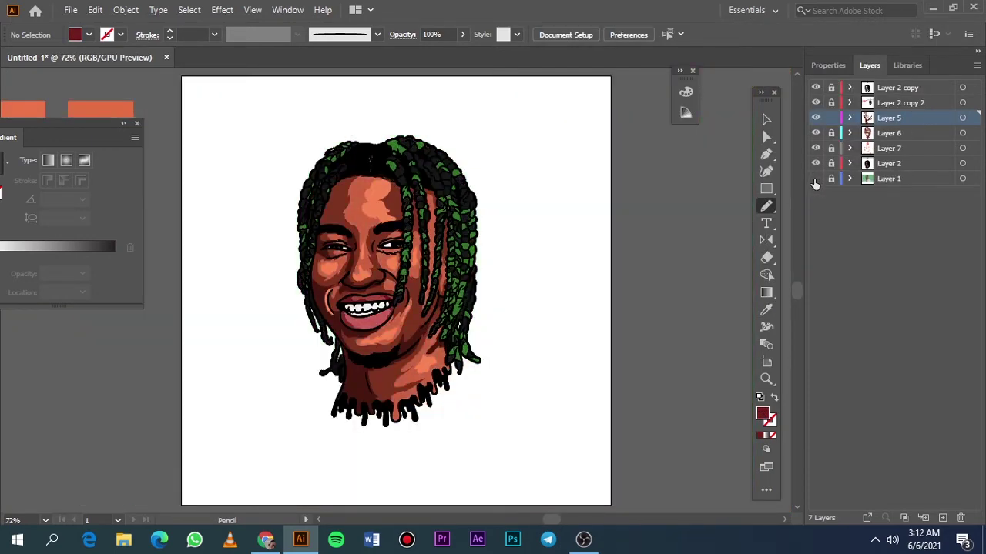
pyautogui.scroll(5, 368, 308)
# - Sample a light grey from the artwork as the fill colour
pyautogui.scroll(2, 368, 308)
pyautogui.press('i')
pyautogui.click(431, 293)
pyautogui.doubleClick(763, 414)
pyautogui.click(899, 82)
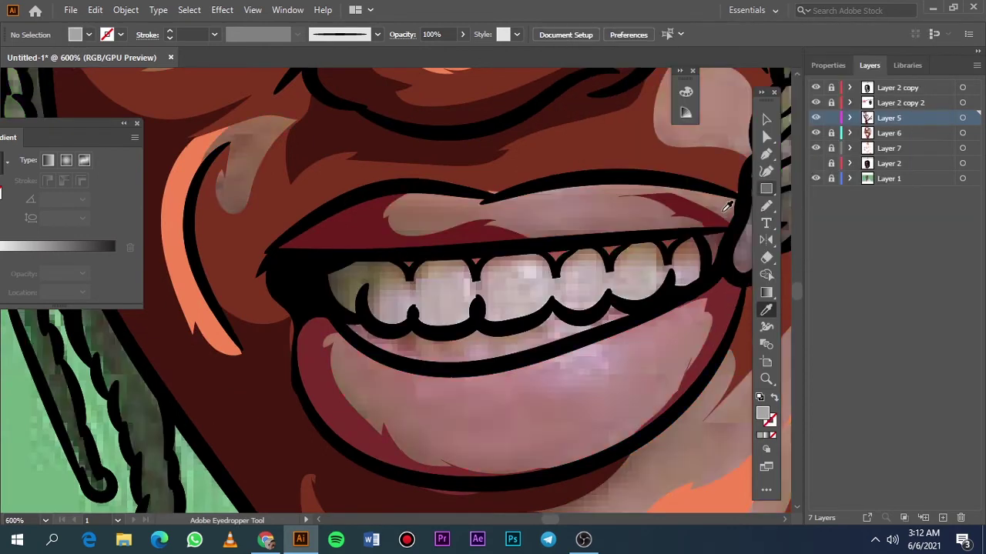
# - Pencil grey shadow shapes around the left, upper and right teeth, then hide the photo
pyautogui.press('n')
pyautogui.moveTo(357, 318); pyautogui.dragTo(368, 269)
pyautogui.moveTo(348, 310); pyautogui.dragTo(354, 316)
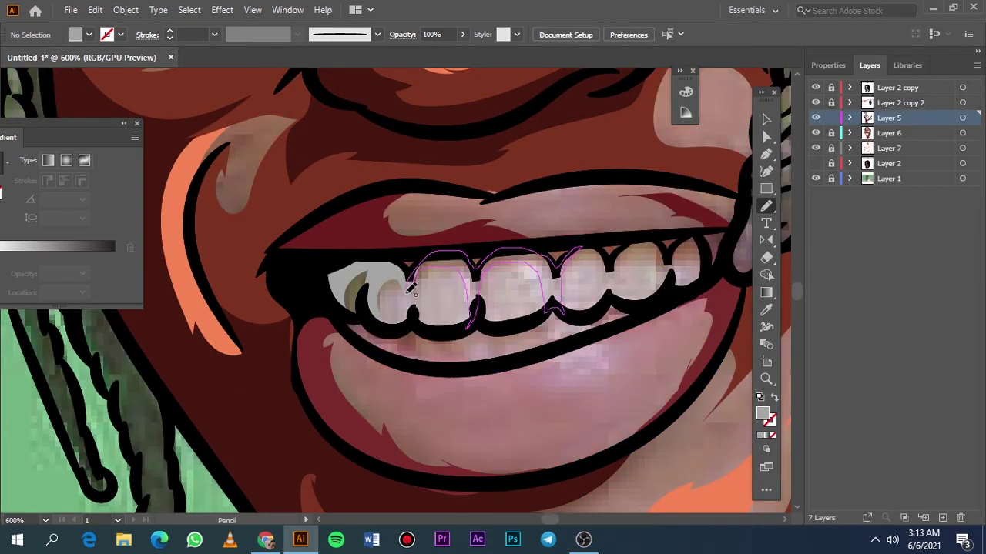
pyautogui.moveTo(412, 289); pyautogui.dragTo(410, 286)
pyautogui.click(668, 292)
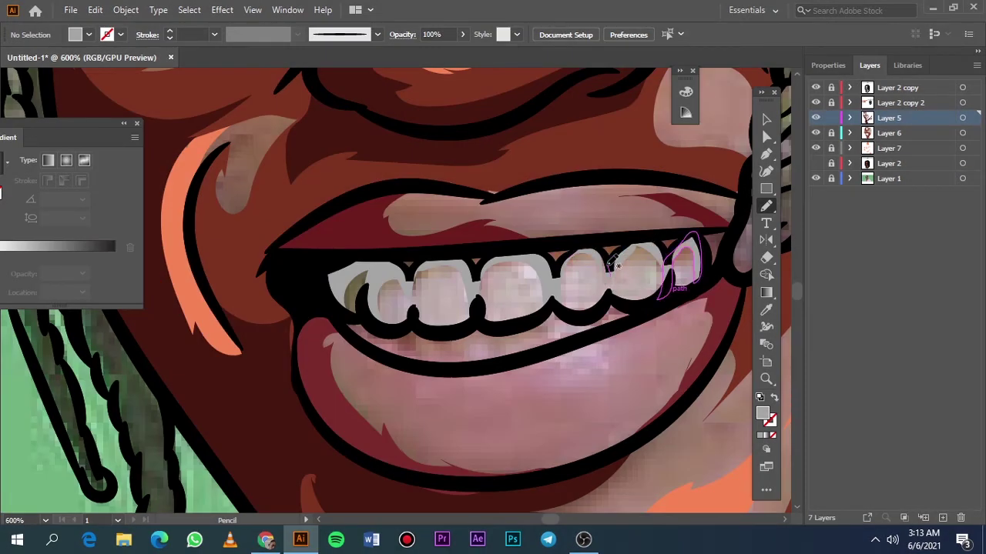
pyautogui.moveTo(550, 310)
pyautogui.mouseDown()
pyautogui.moveTo(485, 346)
pyautogui.moveTo(385, 339)
pyautogui.mouseUp()
pyautogui.hotkey('ctrl', '0')
pyautogui.click(816, 178)
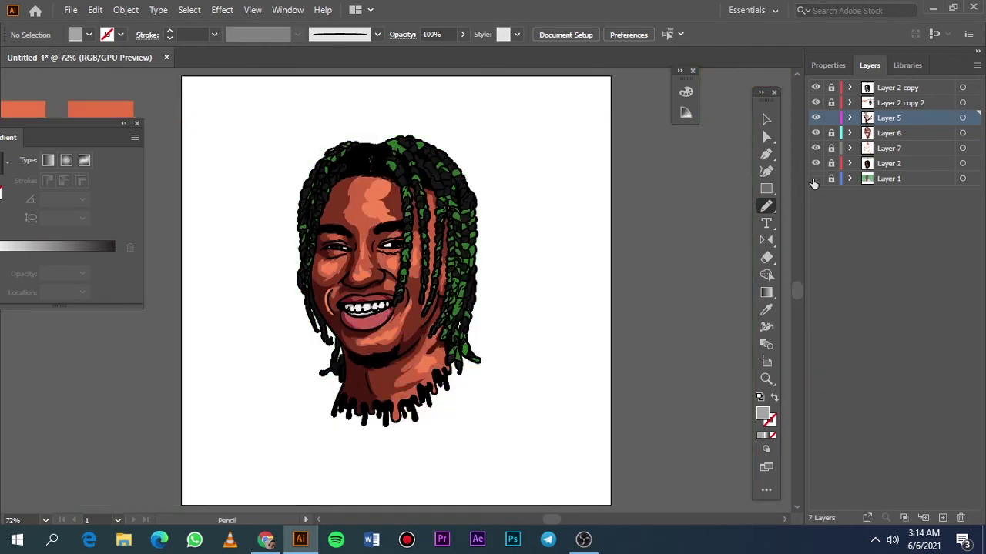
pyautogui.scroll(5, 393, 151)
# - Set a dark green fill and pencil a green patch on a braid
pyautogui.doubleClick(762, 413)
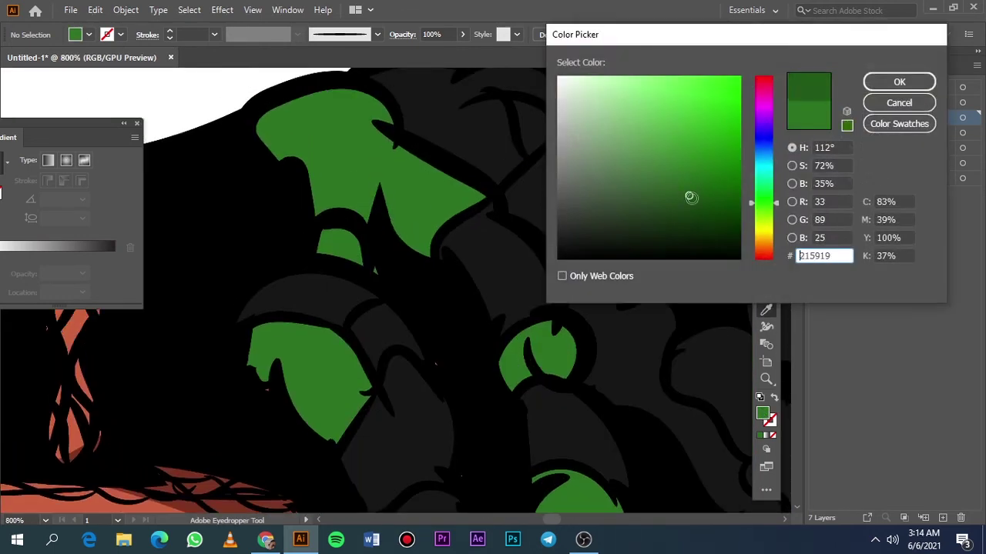
pyautogui.click(898, 82)
pyautogui.moveTo(273, 107); pyautogui.dragTo(268, 110)
pyautogui.hotkey('ctrl', '0')
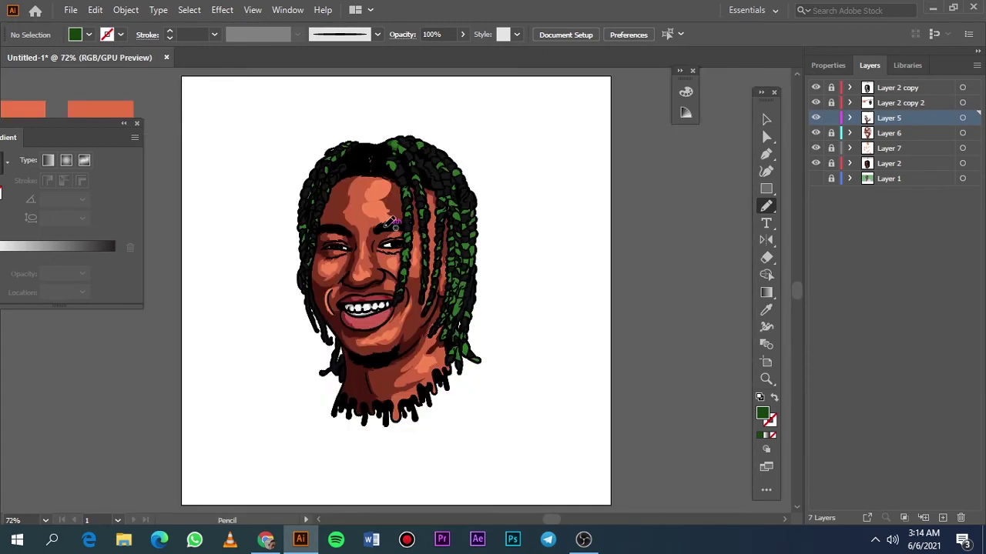
# - On Layer 6, pencil a lower-lip shading shape and fill it with sampled red
pyautogui.click(889, 133)
pyautogui.scroll(5, 368, 328)
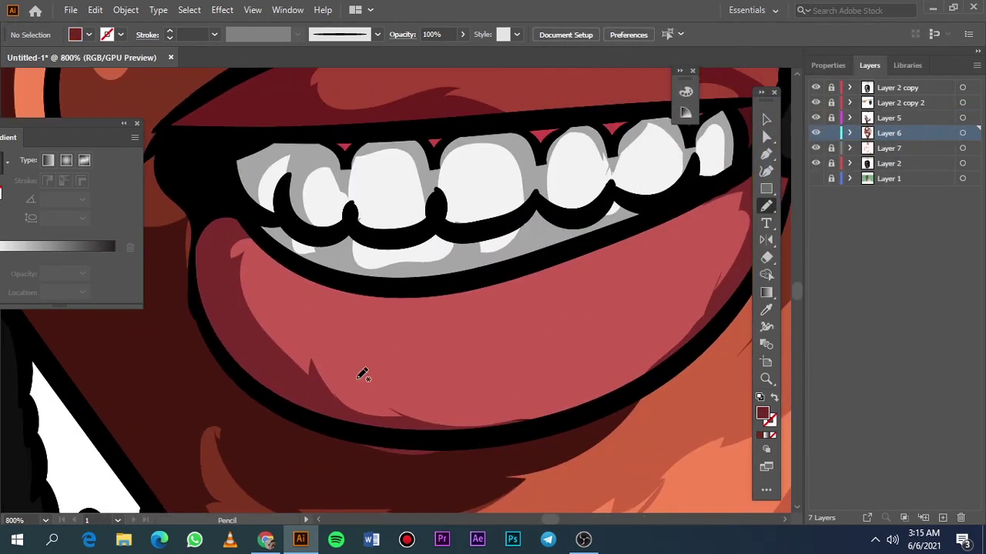
pyautogui.click(815, 178)
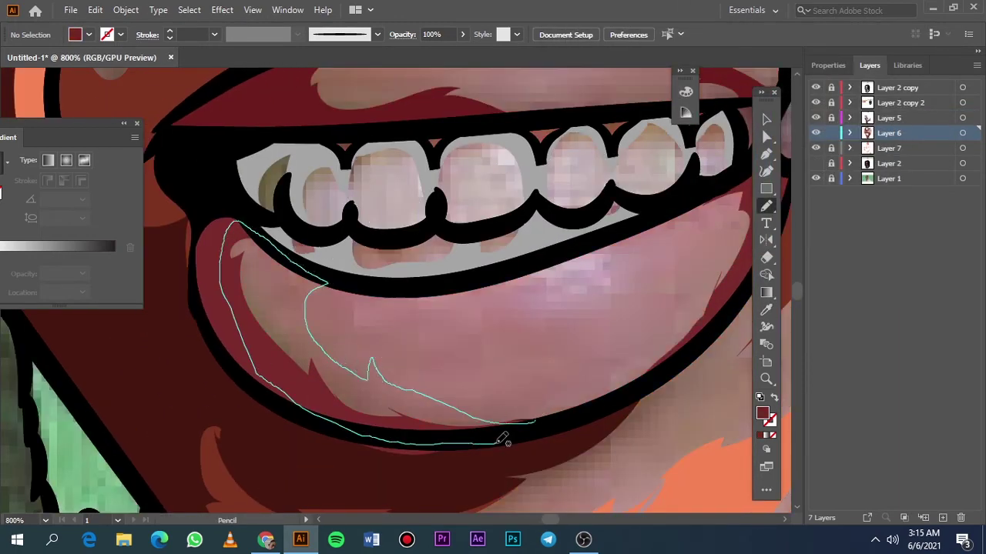
pyautogui.moveTo(497, 443); pyautogui.dragTo(496, 443)
pyautogui.press('i')
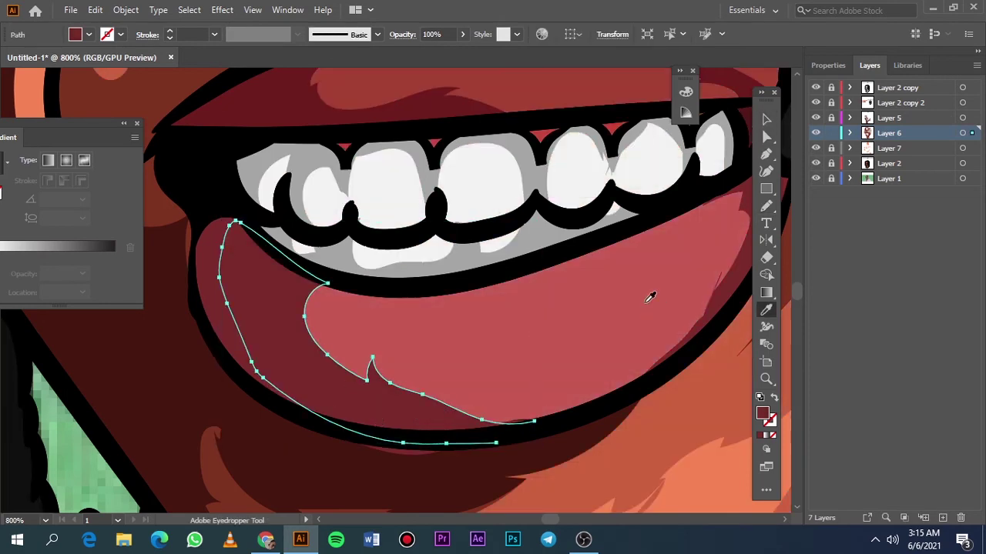
pyautogui.click(650, 297)
pyautogui.click(816, 178)
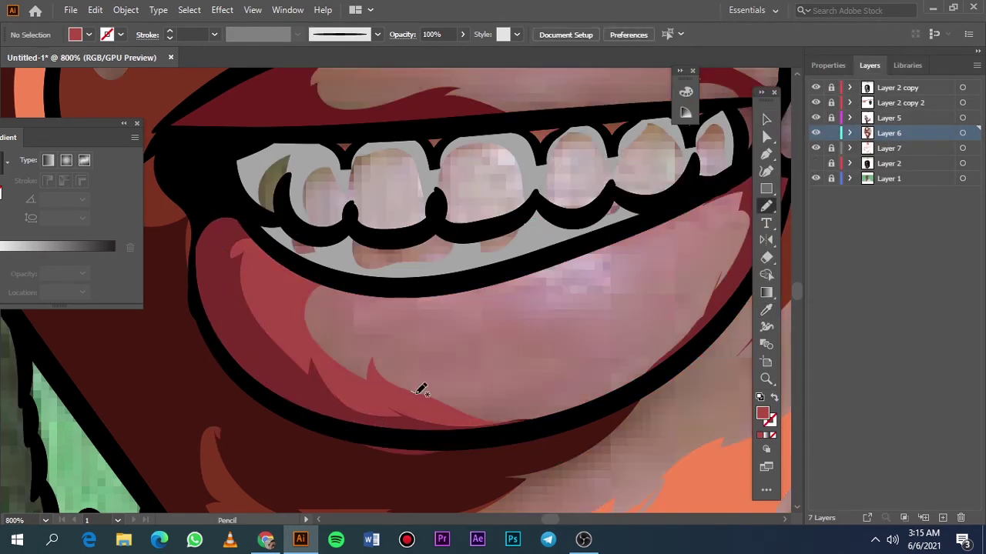
# - Pencil a shading shape along the upper lip and compare against the reference photo
pyautogui.moveTo(444, 410); pyautogui.dragTo(454, 420)
pyautogui.scroll(5, 531, 249)
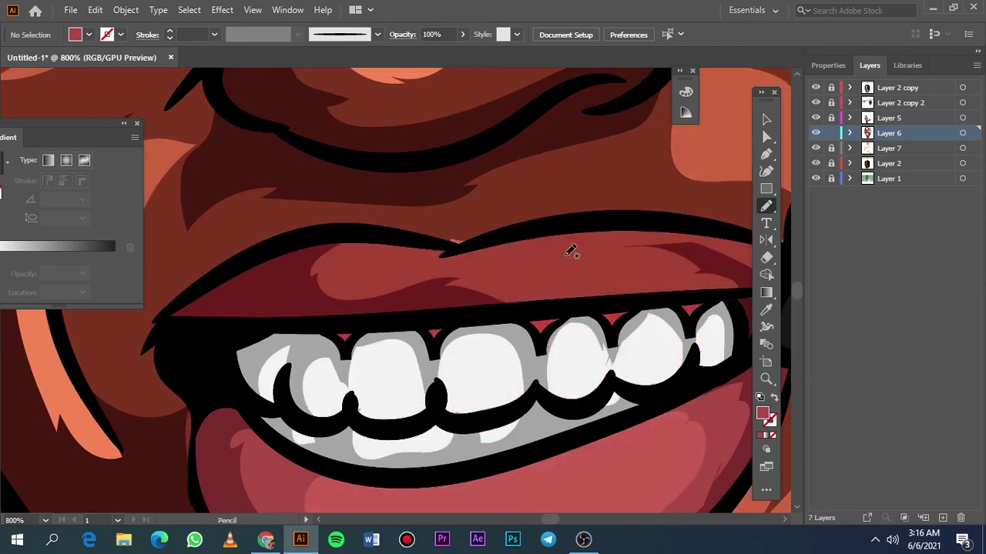
pyautogui.moveTo(400, 243); pyautogui.dragTo(359, 275)
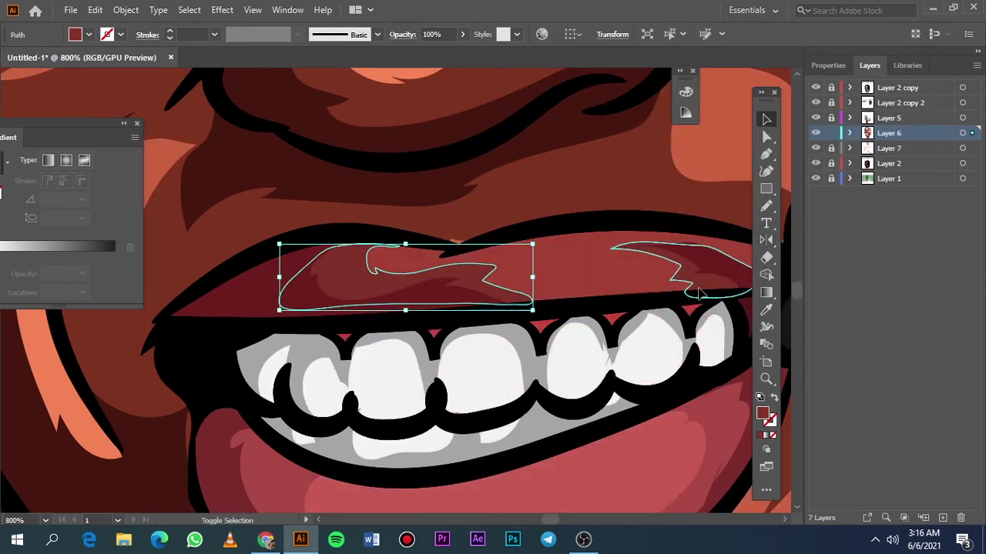
pyautogui.press('v')
pyautogui.click(616, 268)
pyautogui.hotkey('ctrl', 'shift', 'a')
pyautogui.hotkey('ctrl', '0')
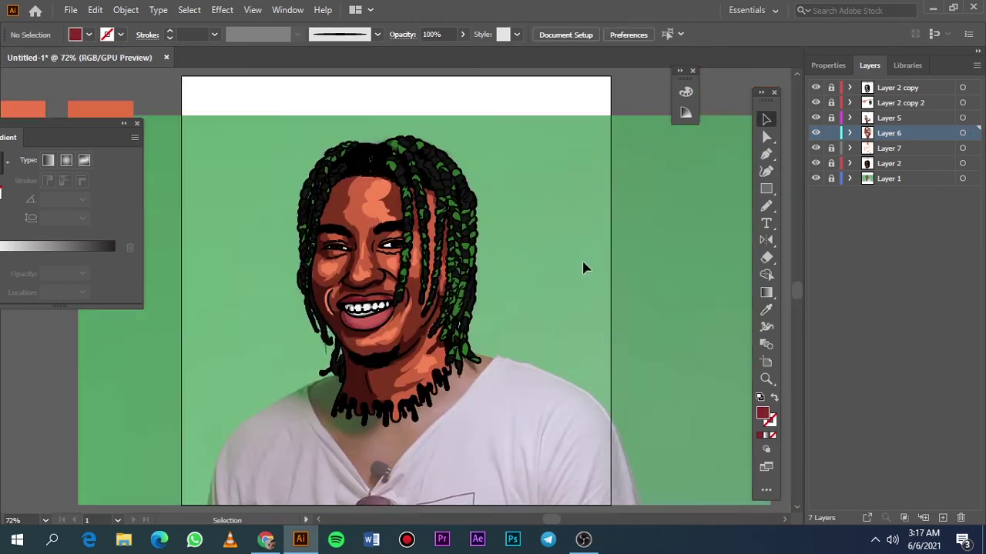
pyautogui.click(815, 178)
pyautogui.click(815, 179)
pyautogui.click(815, 178)
# - On Layer 7, pencil a pink highlight on the lower lip and a small upper-lip highlight
pyautogui.scroll(5, 447, 324)
pyautogui.press('i')
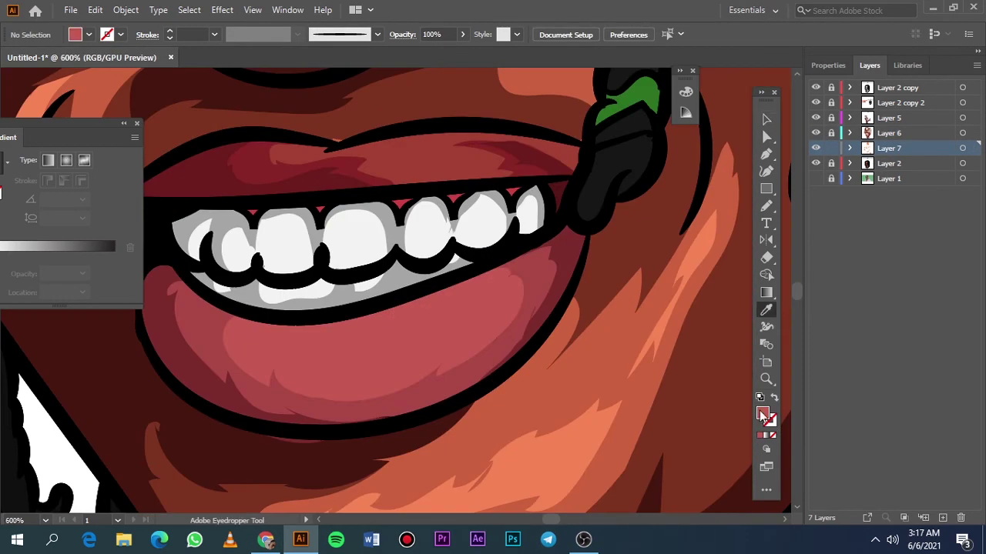
pyautogui.press('n')
pyautogui.moveTo(461, 296); pyautogui.dragTo(380, 336)
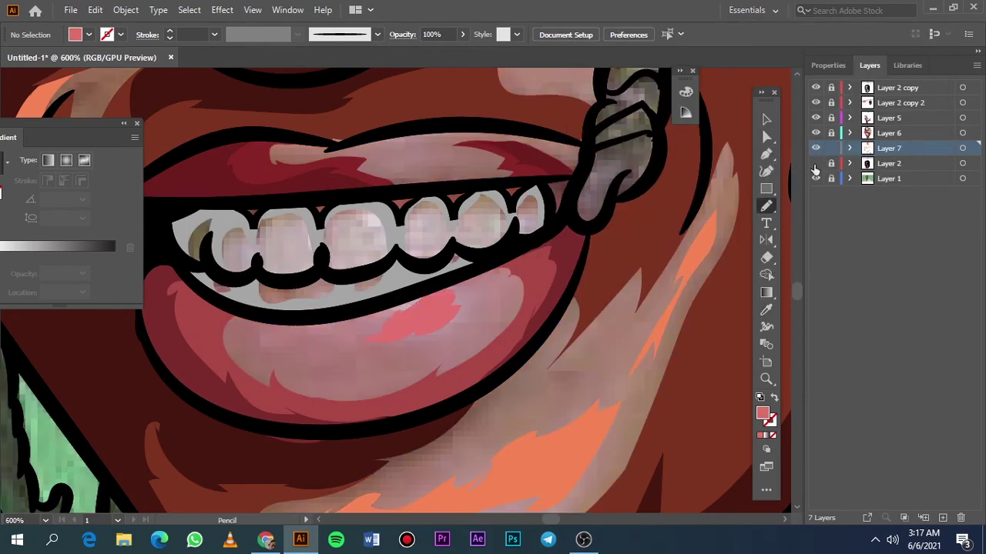
pyautogui.moveTo(816, 148); pyautogui.dragTo(815, 164)
pyautogui.press('v')
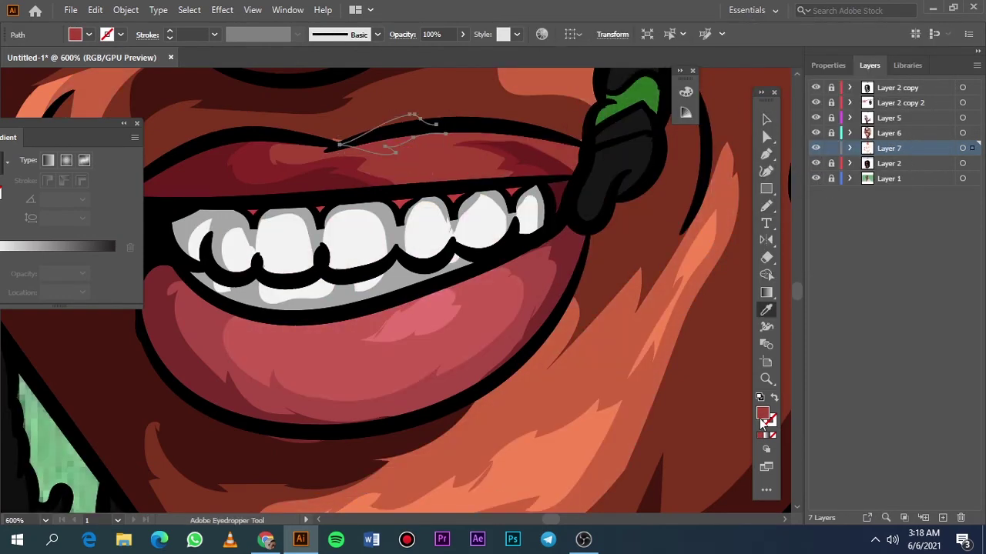
pyautogui.hotkey('ctrl', '0')
pyautogui.click(816, 178)
pyautogui.scroll(5, 347, 246)
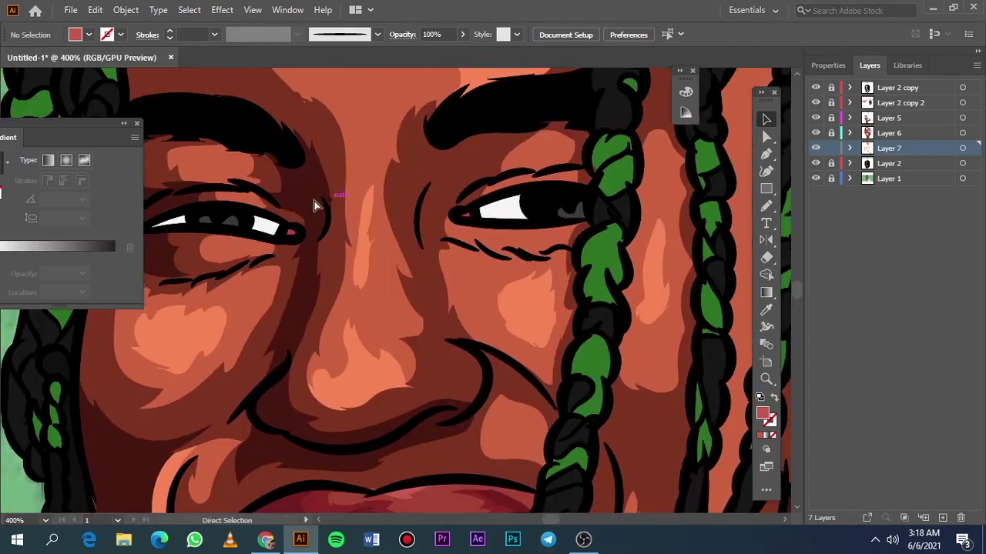
# - Set a grey-purple fill and shade along the tops of the eye whites
pyautogui.press('i')
pyautogui.doubleClick(762, 414)
pyautogui.press('Return')
pyautogui.press('n')
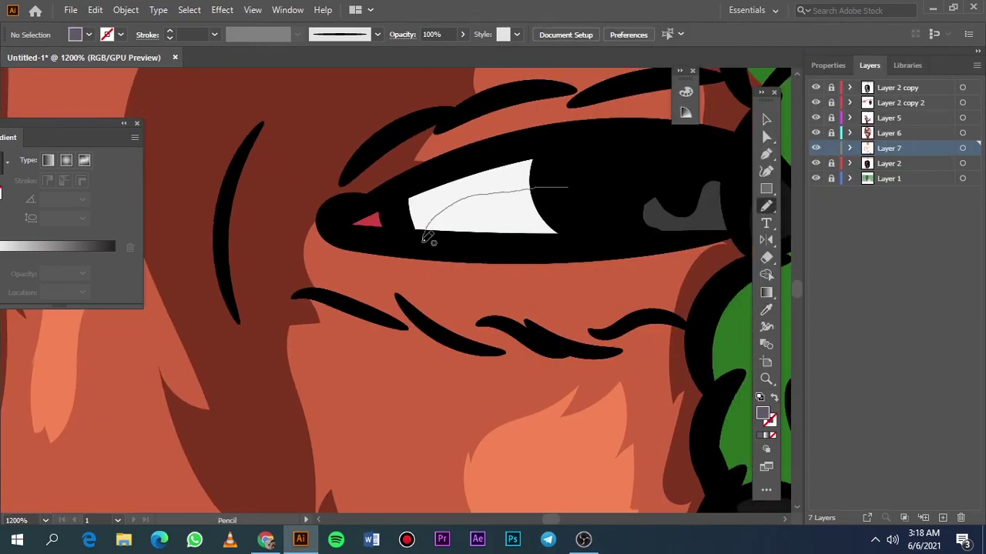
pyautogui.hotkey('ctrl', '0')
pyautogui.scroll(3, 400, 210)
pyautogui.scroll(3, 308, 223)
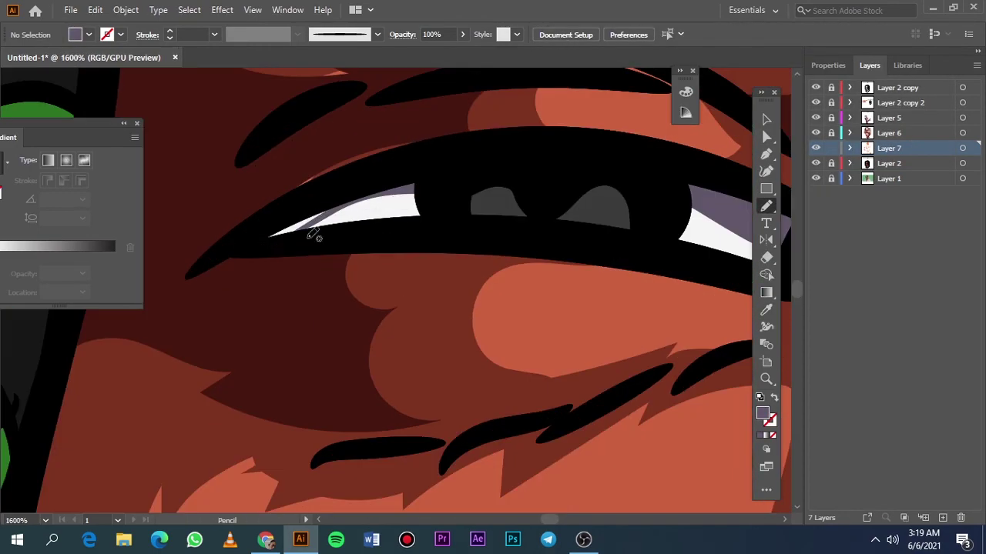
pyautogui.scroll(-1, 315, 231)
pyautogui.hotkey('ctrl', '0')
pyautogui.click(815, 178)
pyautogui.scroll(5, 317, 200)
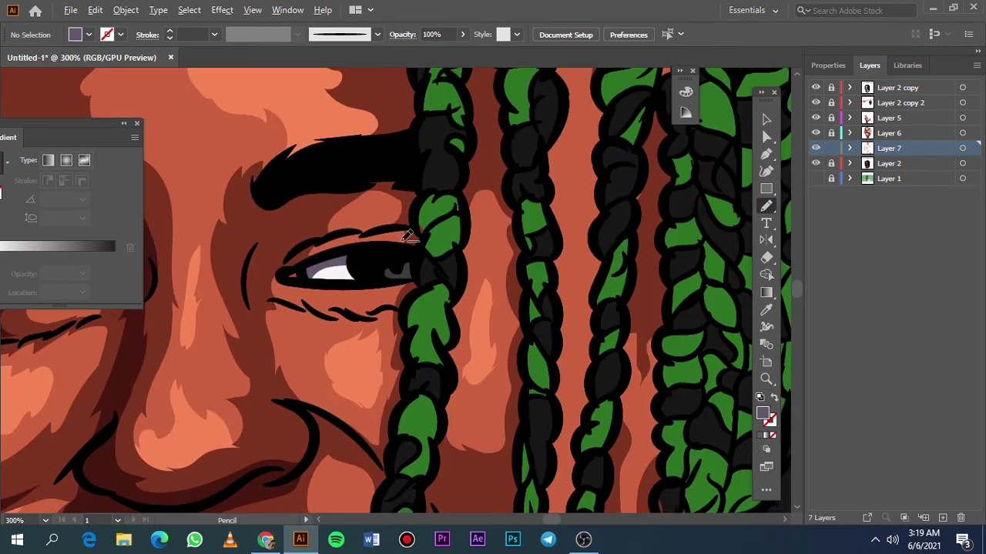
pyautogui.press('b')
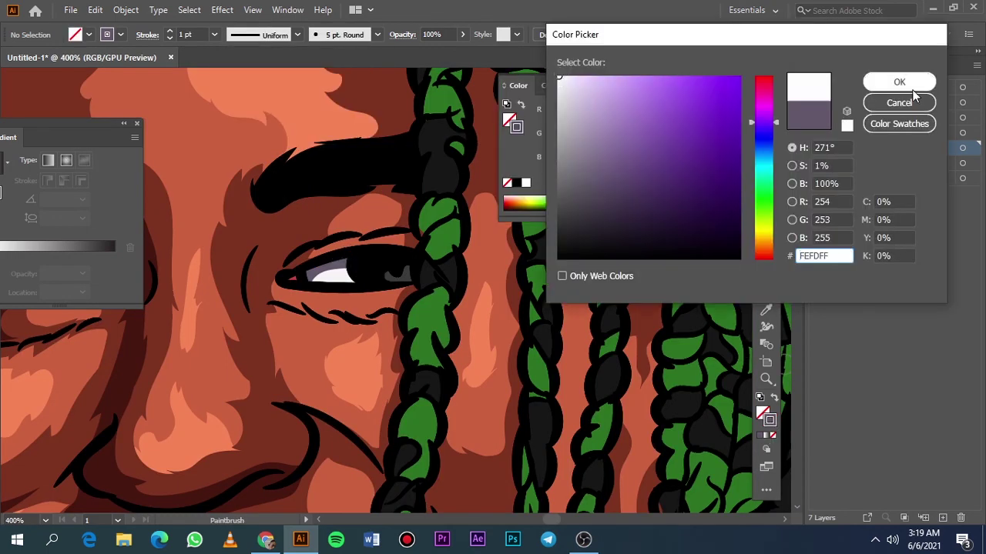
# - With the 3 pt. Oval brush, paint a white FEFDFF catchlight dot in the right eye
pyautogui.scroll(2, 308, 275)
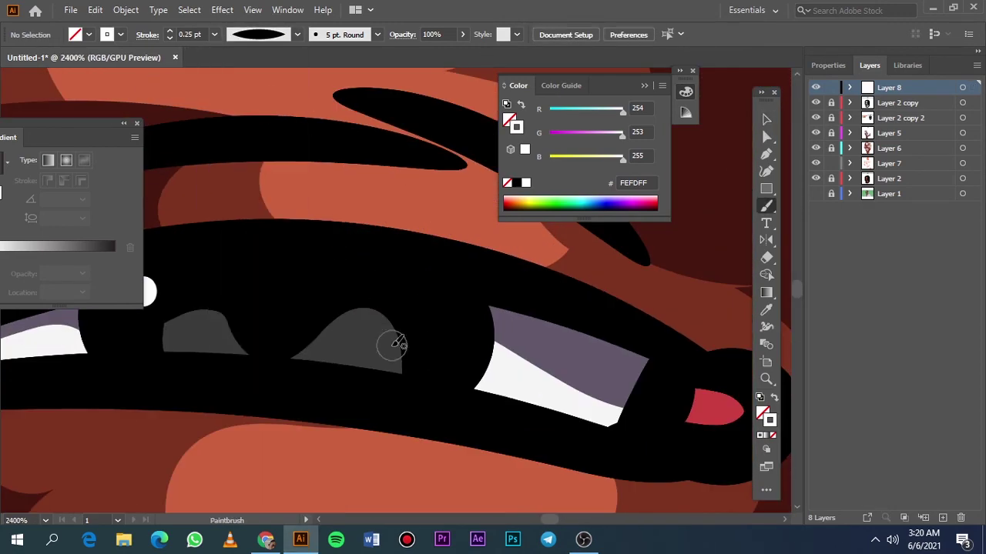
pyautogui.click(377, 34)
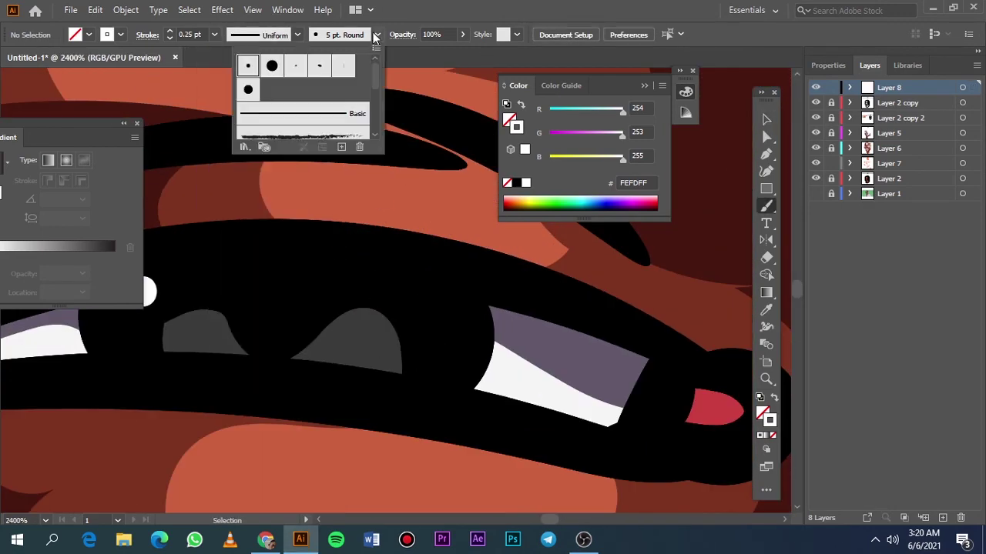
pyautogui.click(266, 67)
pyautogui.moveTo(360, 339); pyautogui.dragTo(387, 337)
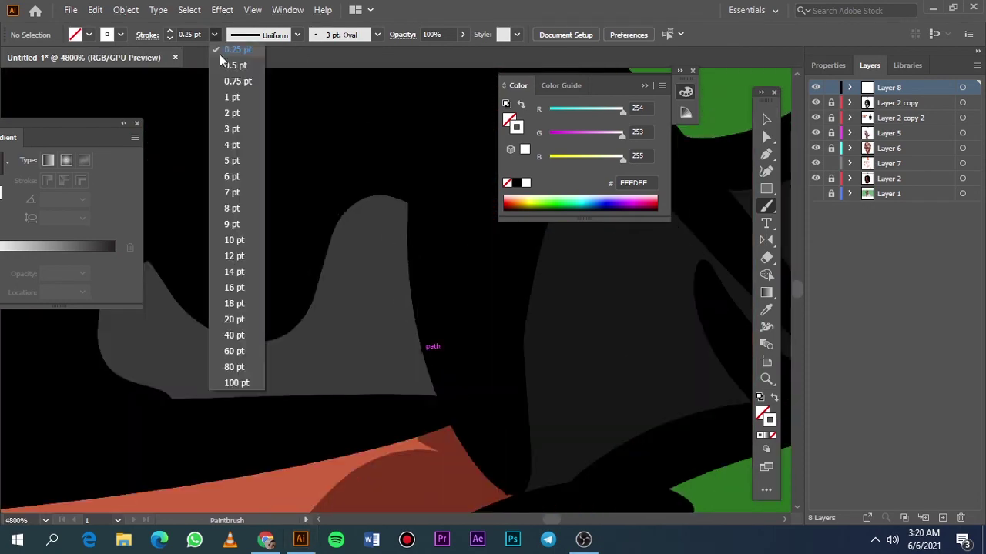